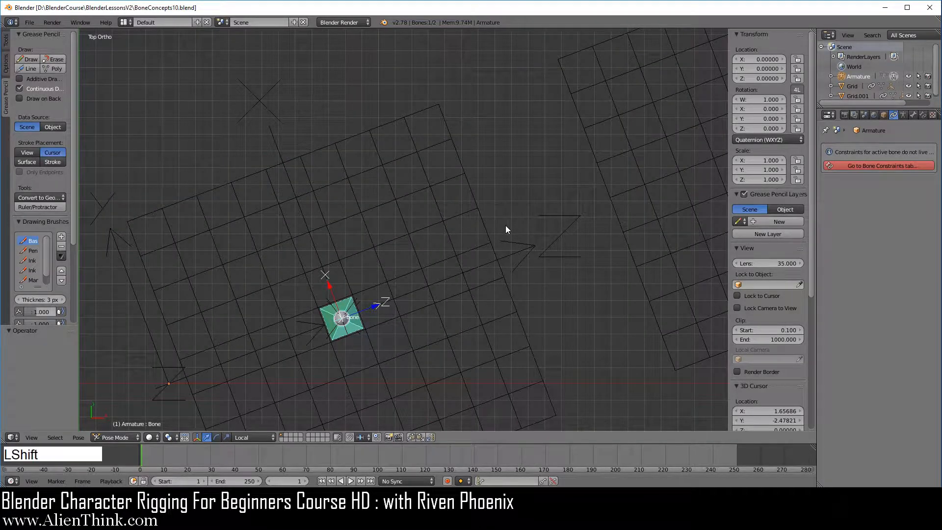
- Reset the 3D cursor to the world origin and frame both bones with their grids
key("shift+c")
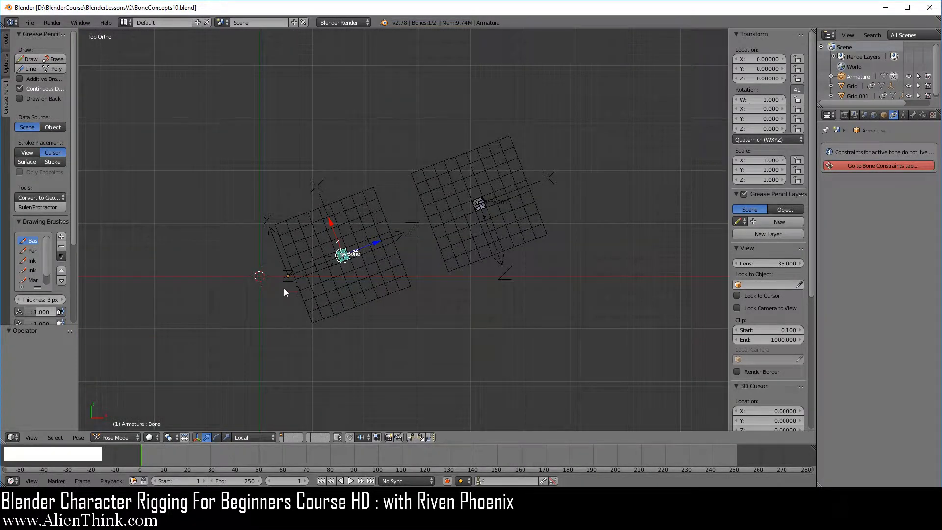
scroll(461, 298, "up", 5)
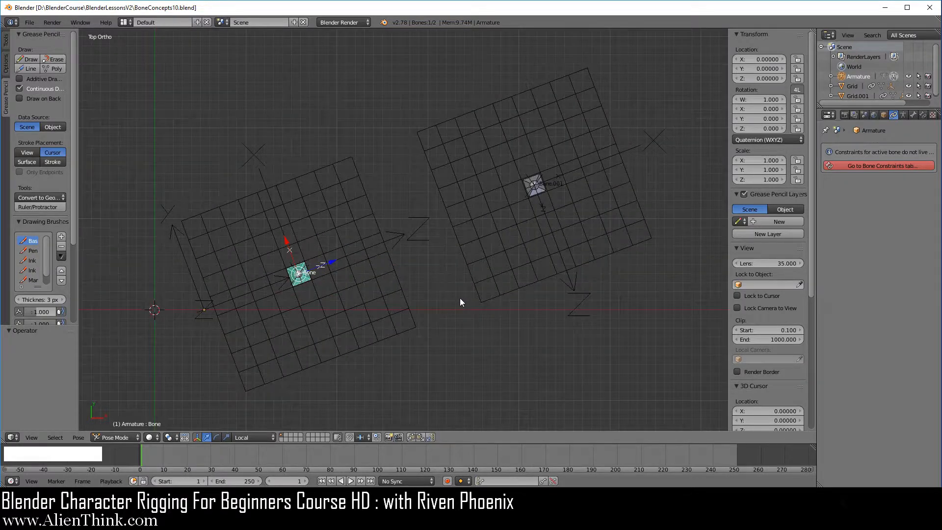
scroll(460, 298, "up", 1)
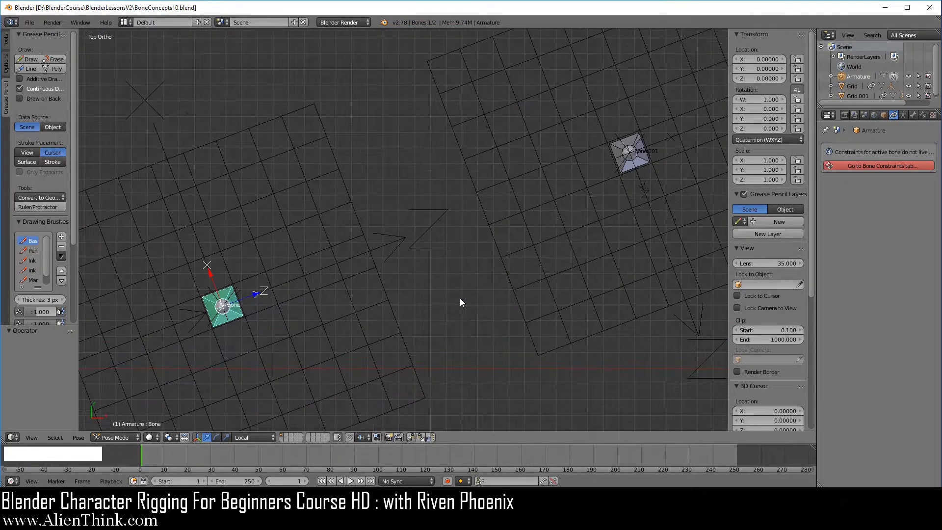
middle_click_drag(449, 273, 466, 275, "shift")
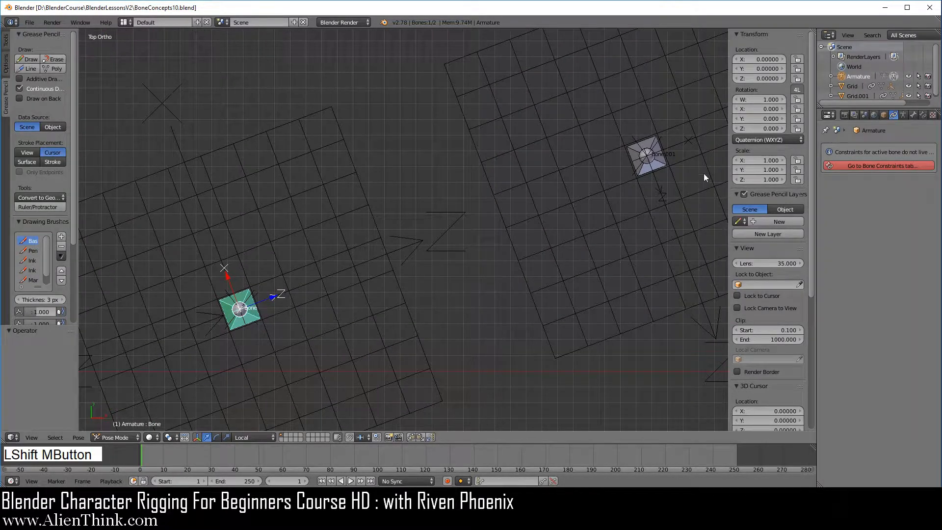
- In Edit Mode, move Bone.001 about -0.949 along its local X axis
left_click(127, 437)
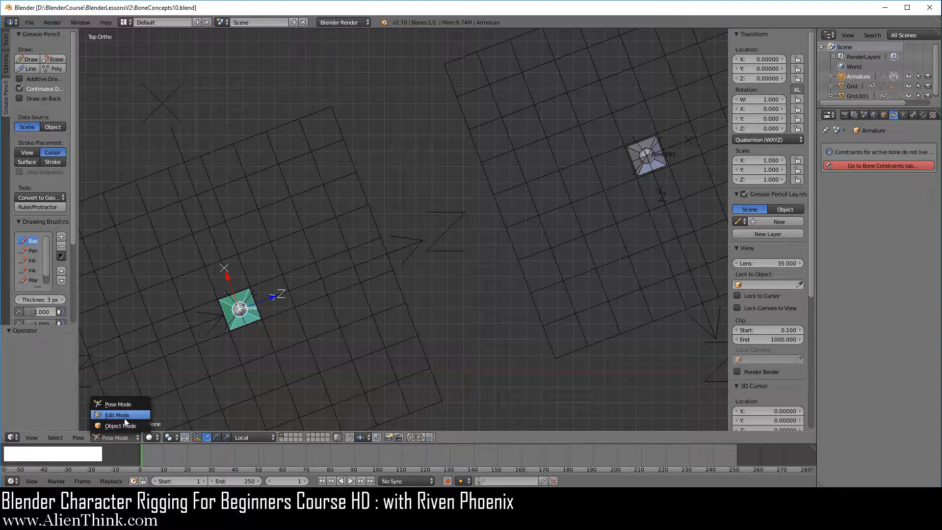
left_click(125, 418)
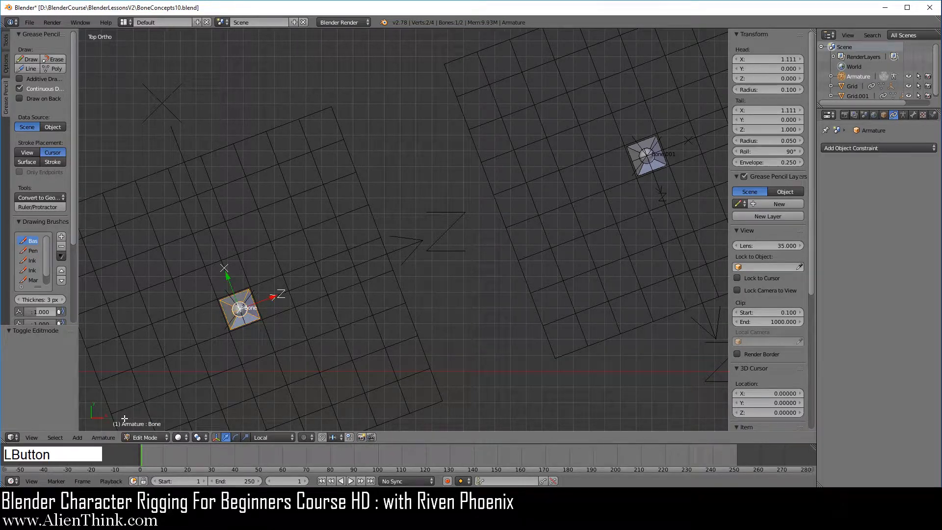
right_click(660, 163)
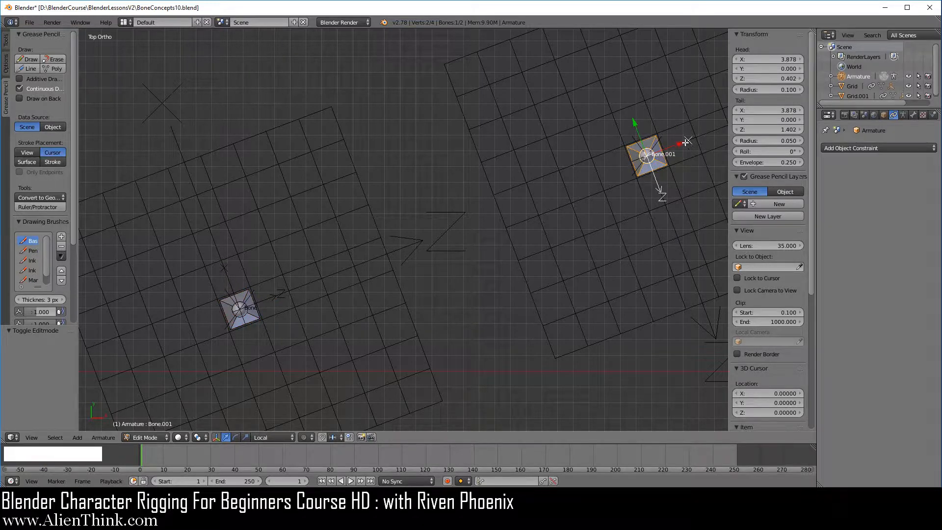
left_click_drag(680, 142, 537, 192)
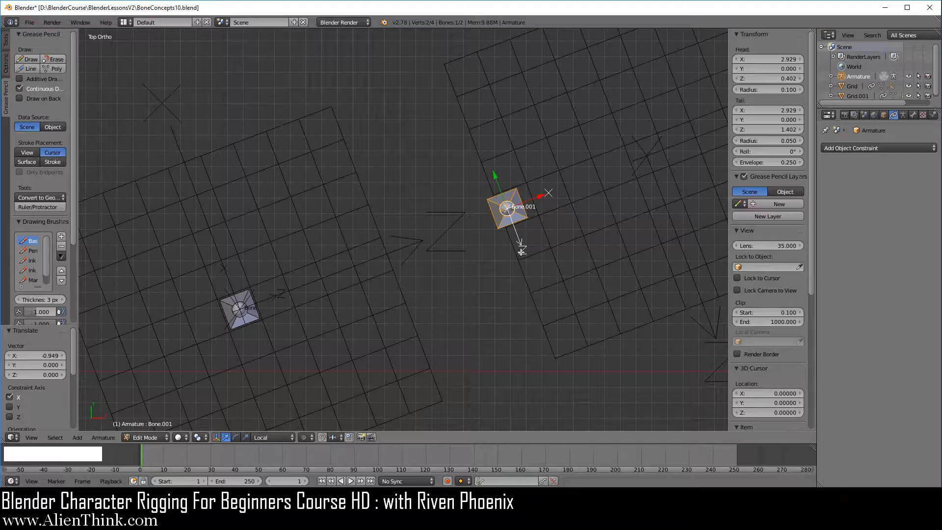
- Set the roll of Bone.001 to about 31.1°
scroll(544, 290, "down", 2)
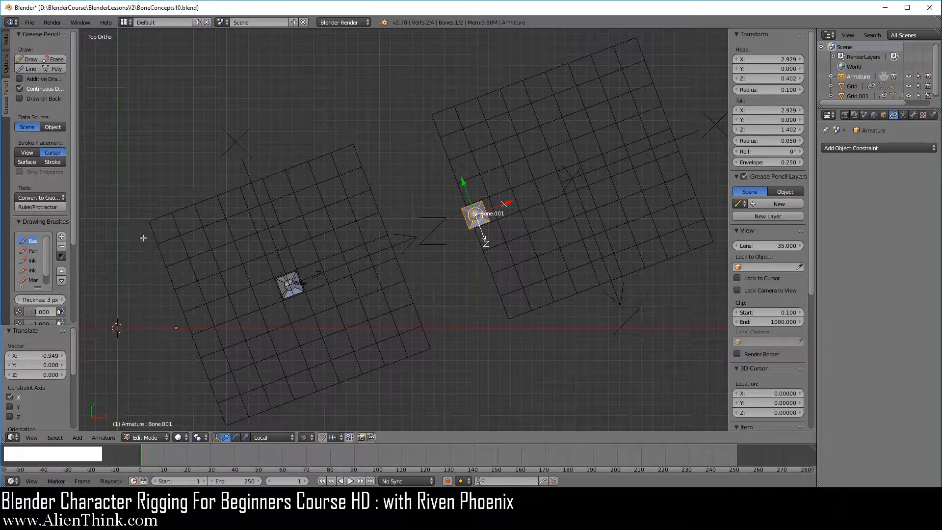
scroll(529, 304, "up", 1)
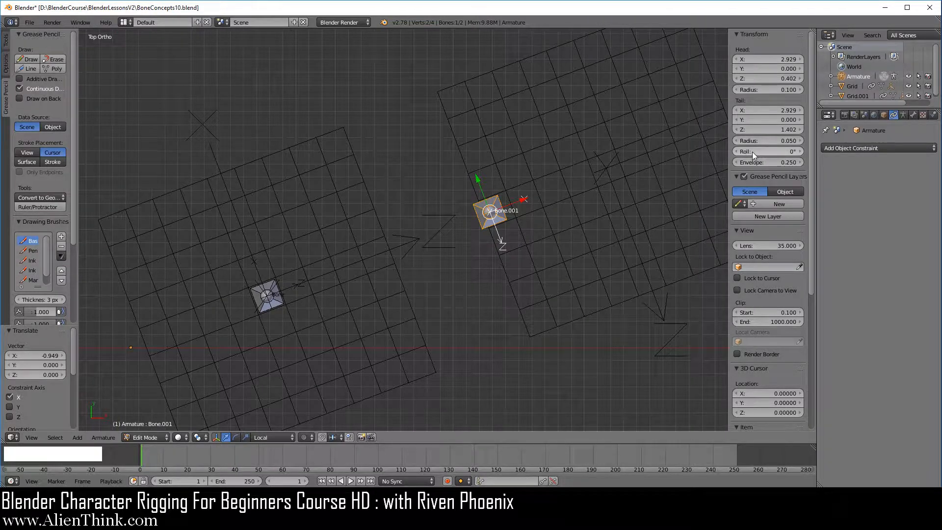
left_click_drag(752, 151, 786, 151)
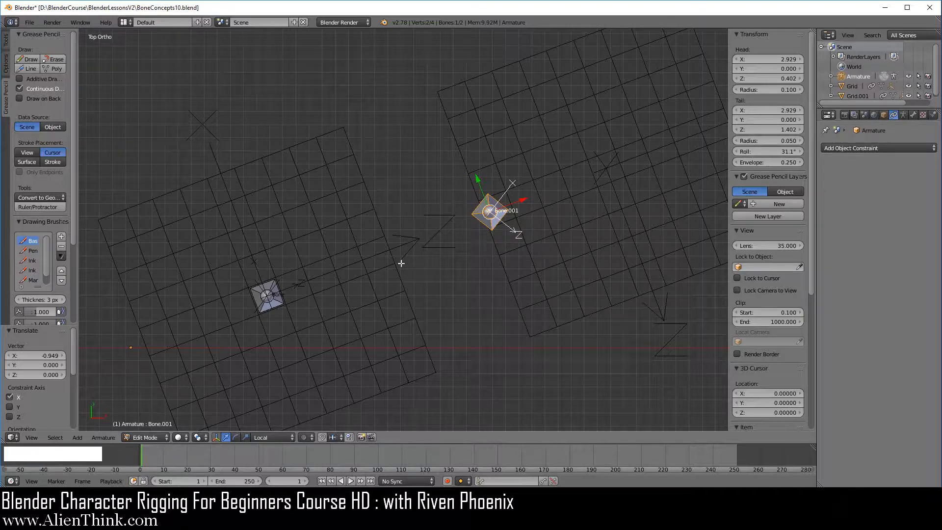
- Set the roll of the bone named Bone to about 206.7° and return the armature to Pose Mode
right_click(278, 302)
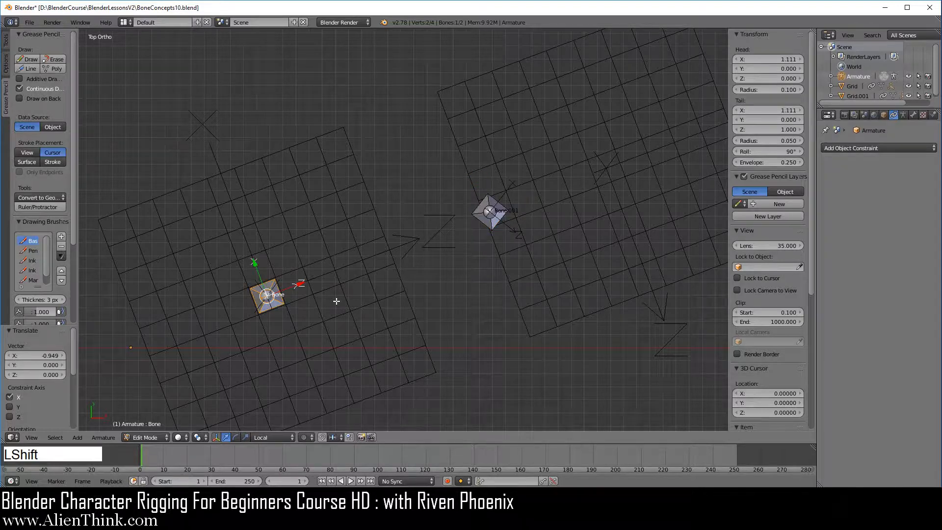
middle_click_drag(337, 301, 336, 301, "shift")
left_click_drag(769, 151, 798, 151)
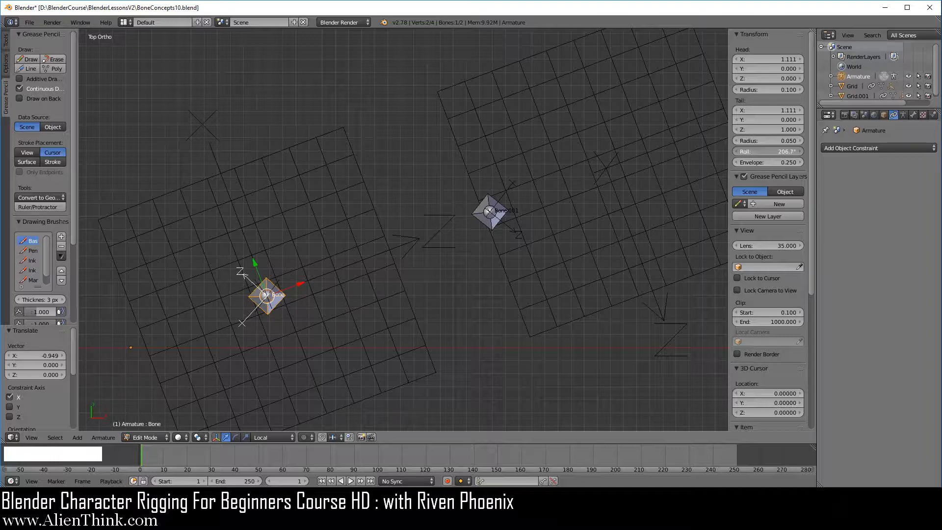
left_click_drag(799, 152, 799, 151)
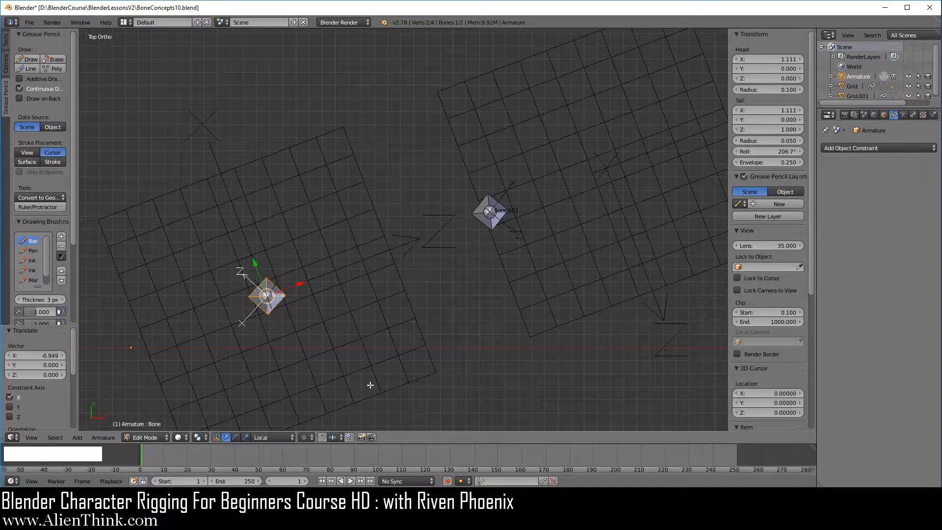
left_click(145, 437)
left_click(149, 406)
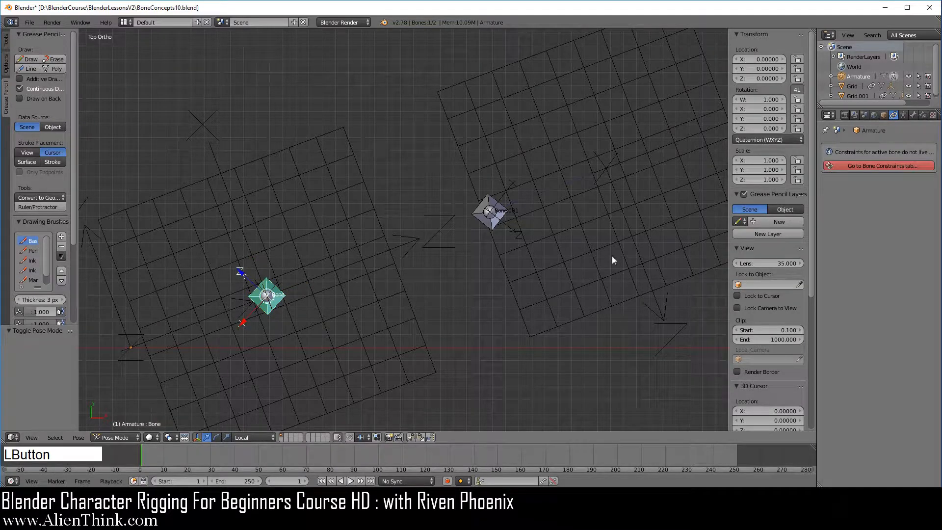
- Enable the Copy Location and Copy Rotation constraints on Grid.001 so it aligns with Bone.001
right_click(556, 238)
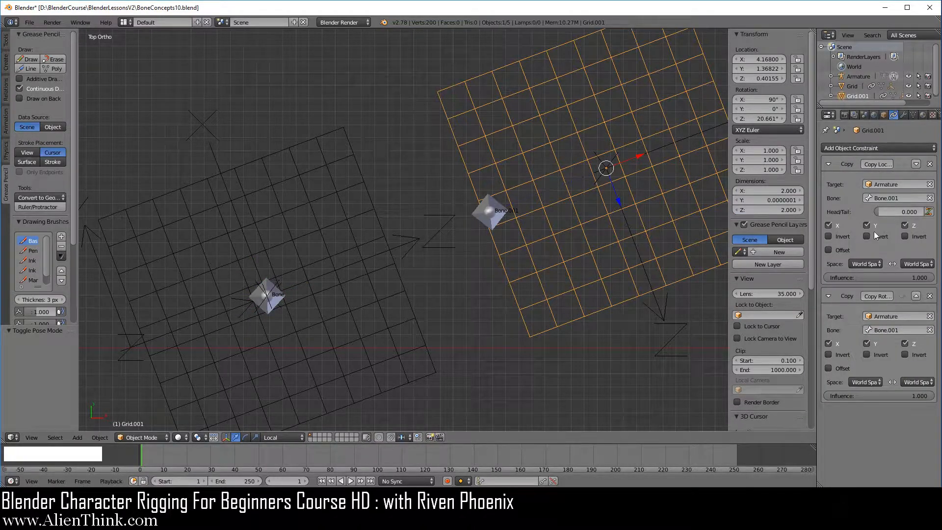
left_click(903, 164)
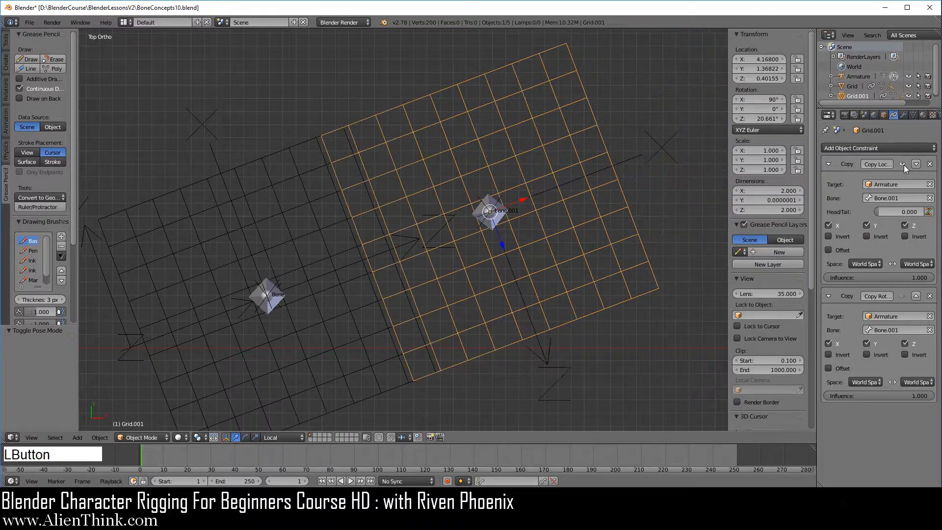
left_click(901, 296)
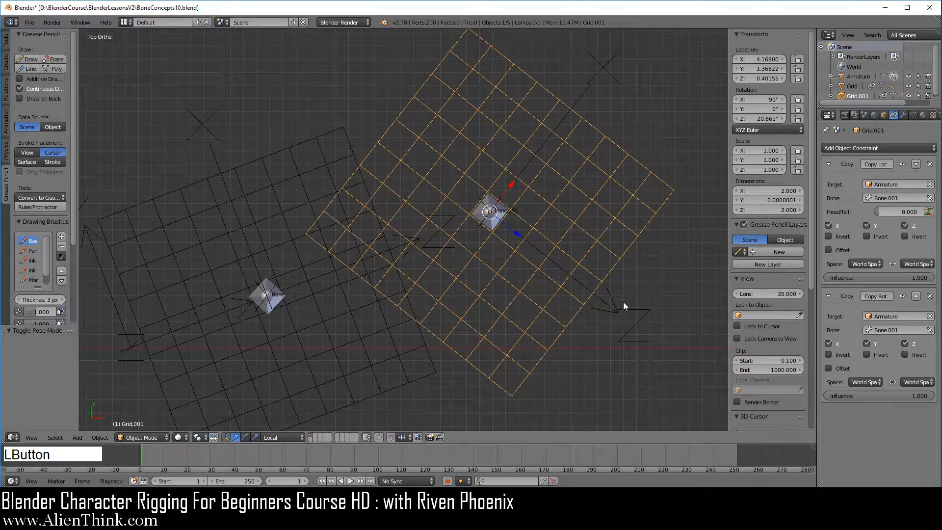
- Apply the visual transform to Grid.001 and disable both of its copy constraints
key("ctrl+a")
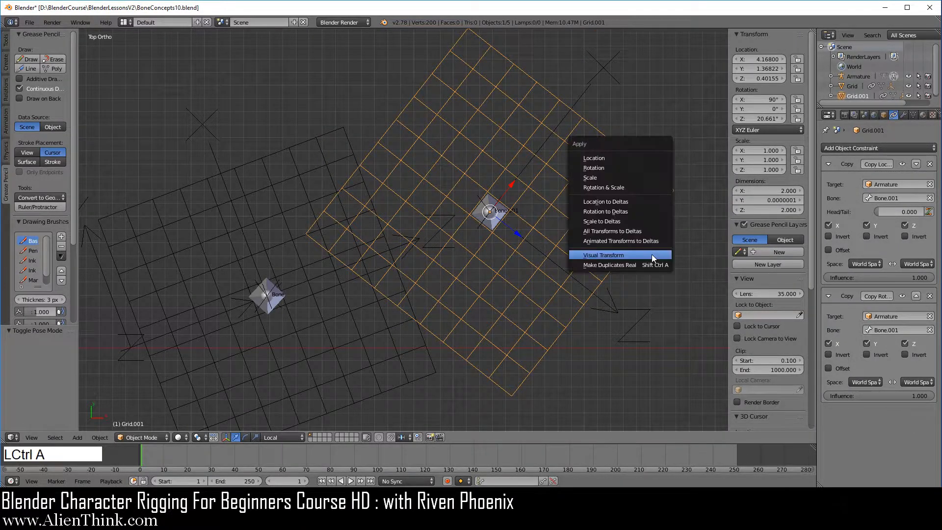
left_click(634, 253)
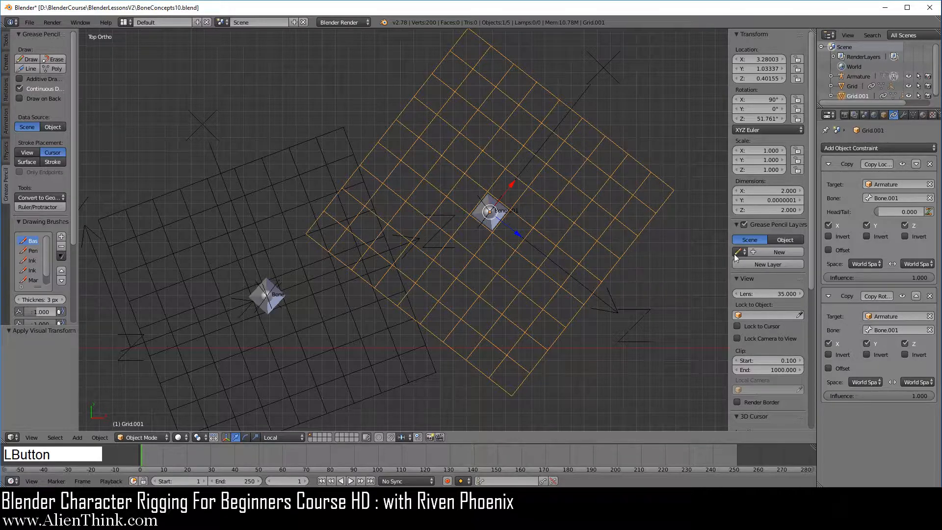
left_click(903, 164)
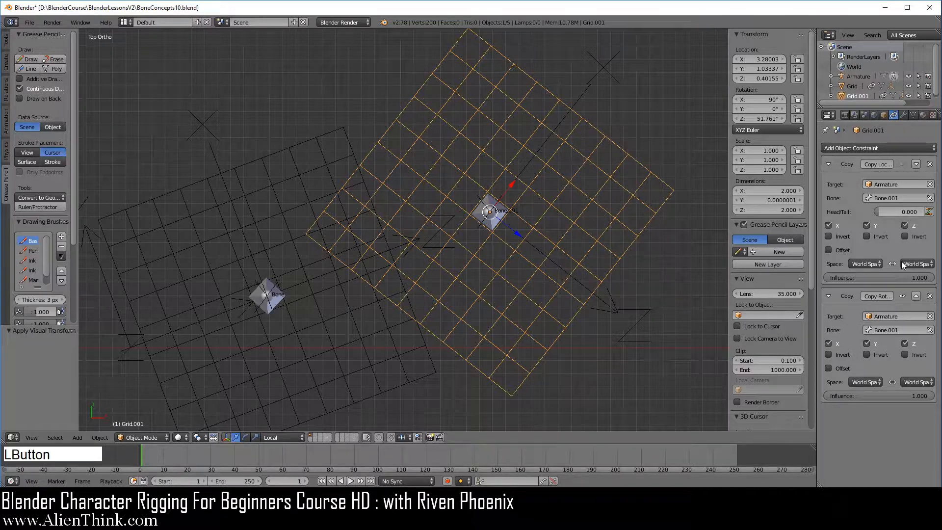
left_click(902, 295)
- Hide Grid.001 and select the Empty.001 axes at Bone.001
right_click(632, 244)
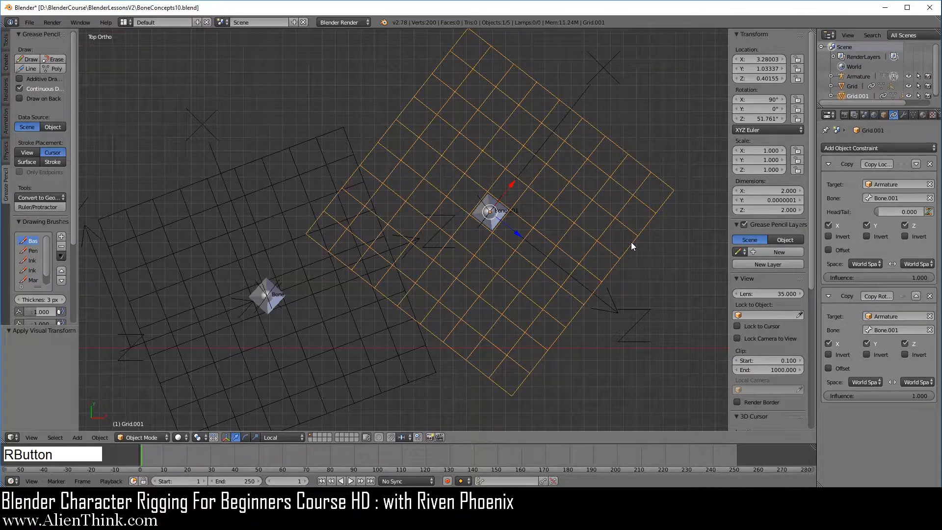
key("h")
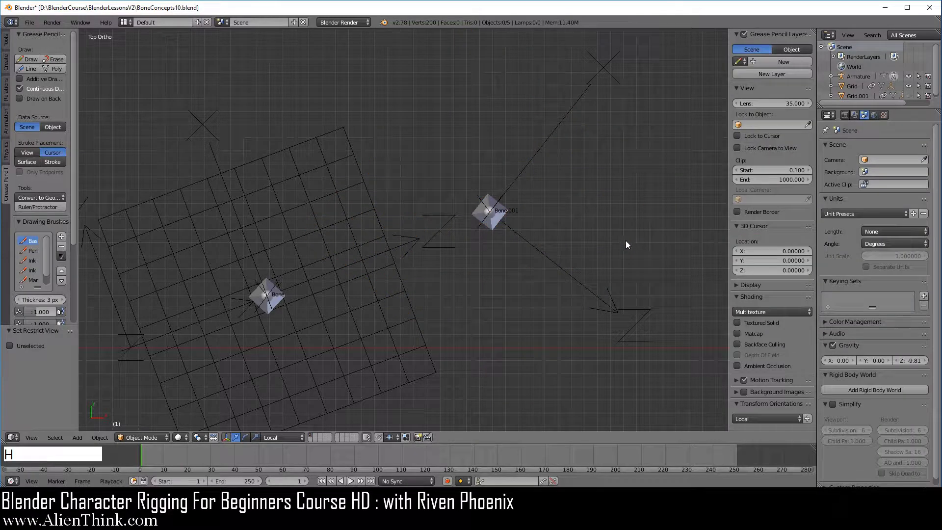
right_click(557, 263)
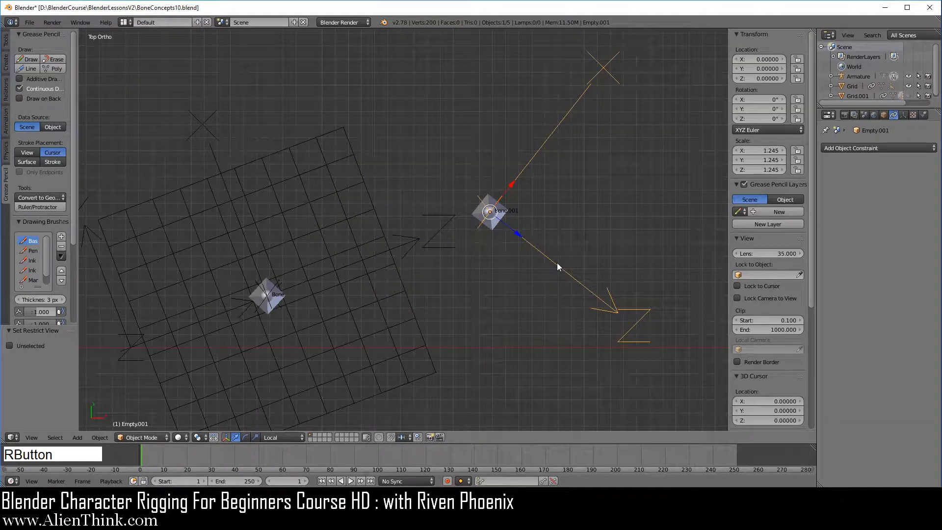
- Enable the Copy Location and Copy Rotation constraints on the object named Grid to align it with Bone
right_click(396, 270)
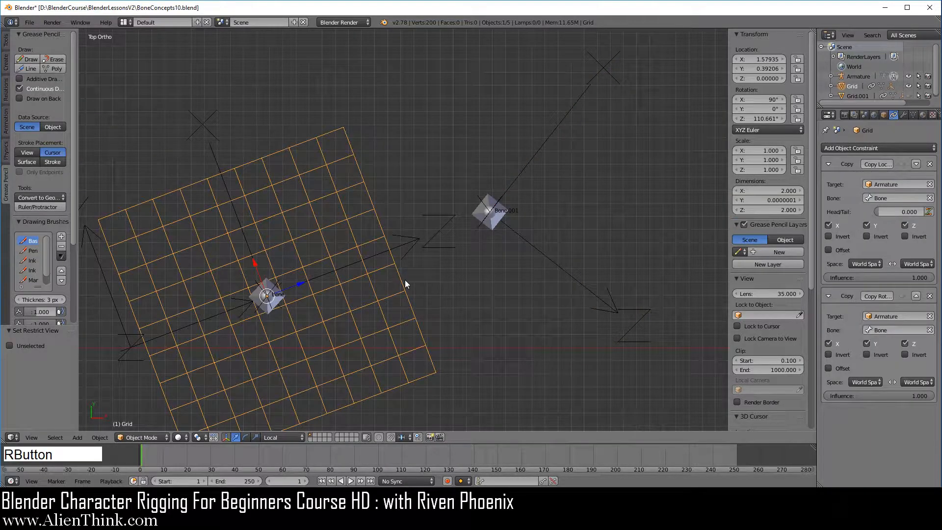
left_click(902, 165)
left_click(901, 295)
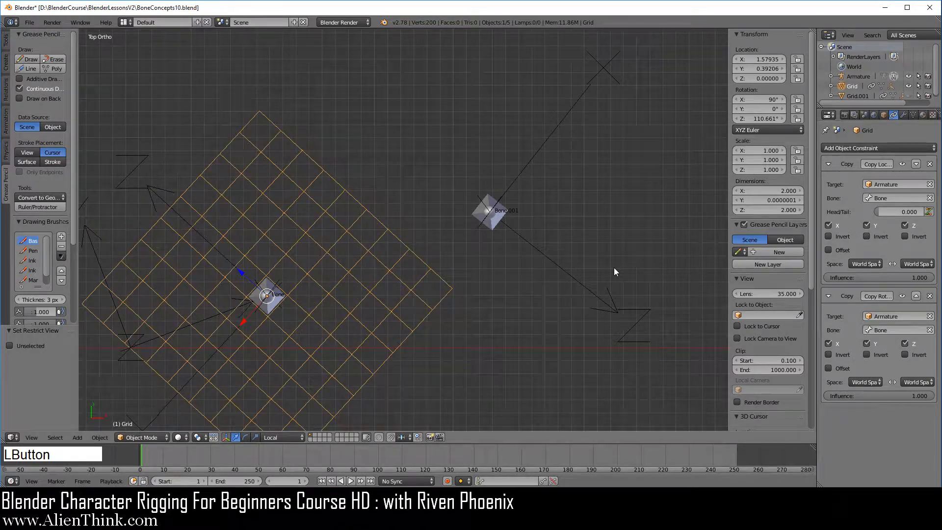
- Apply the visual transform to the remaining Grid object and disable both of its copy constraints
key("ctrl+a")
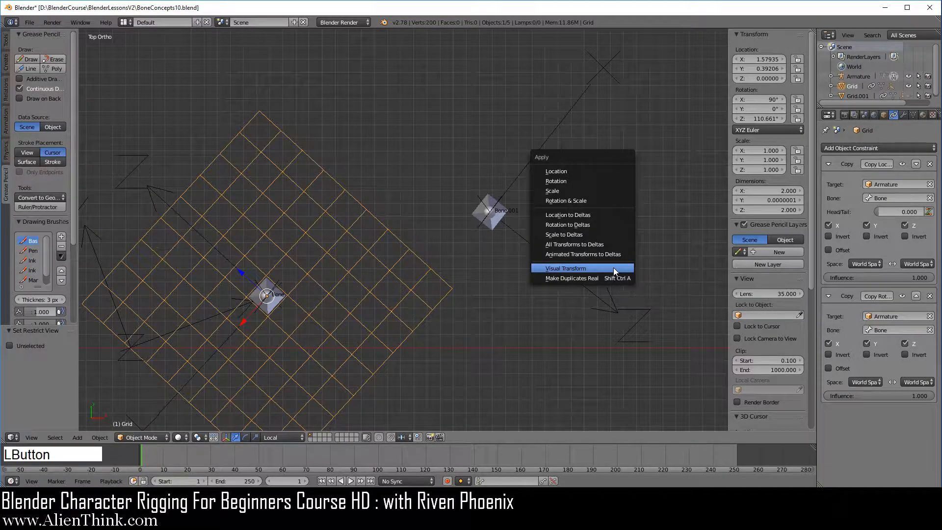
left_click(566, 268)
left_click(905, 164)
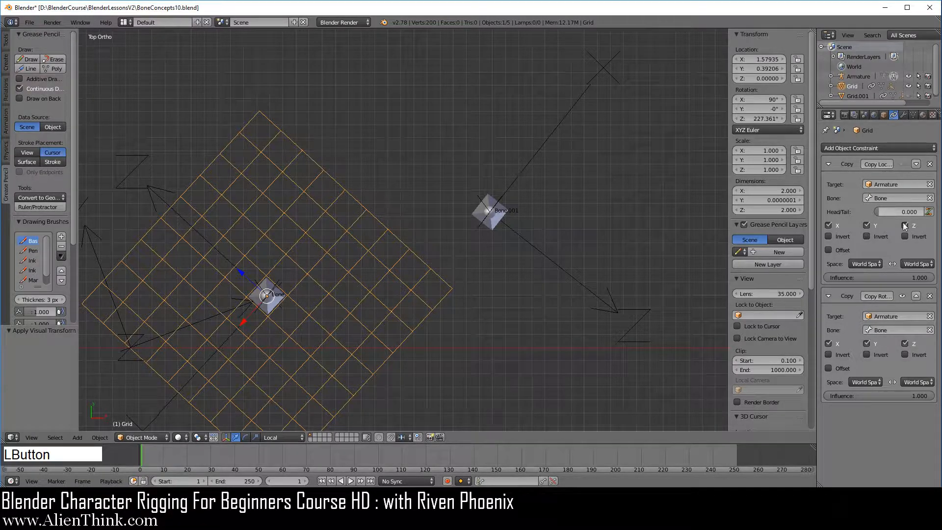
left_click(903, 296)
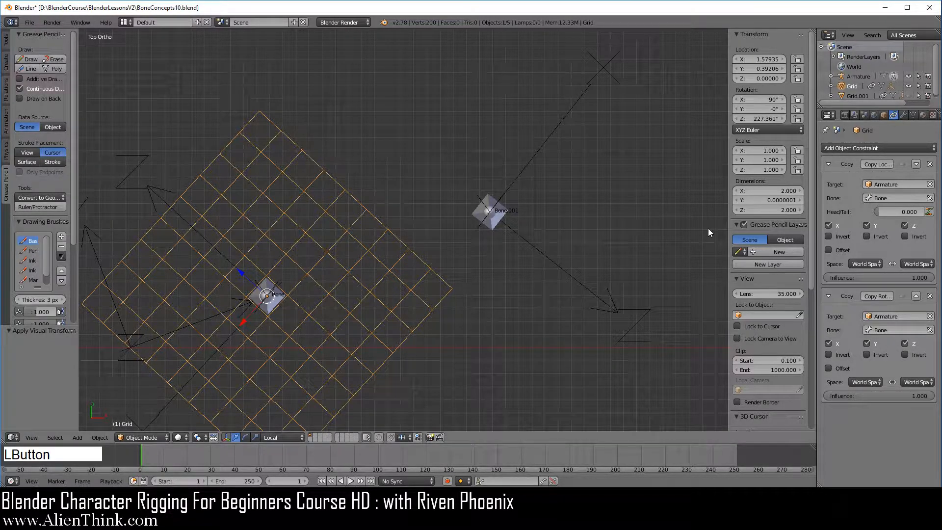
- Hide the remaining Grid object and reset the 3D cursor to the world origin
right_click(448, 288)
key("h")
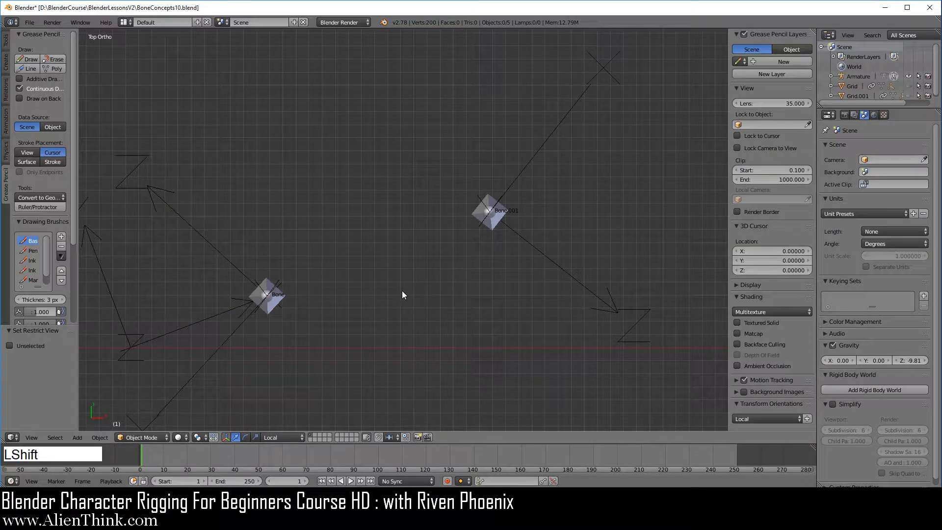
key("shift+c")
middle_click_drag(371, 273, 429, 229, "shift")
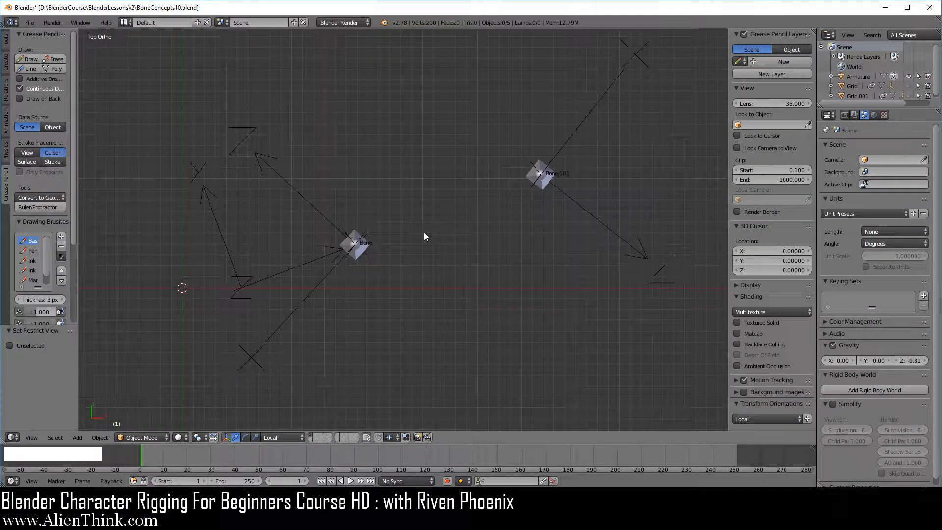
- Select Bone.001, Bone and Empty.001 in turn to compare the bones' local axes with the empties
right_click(544, 189)
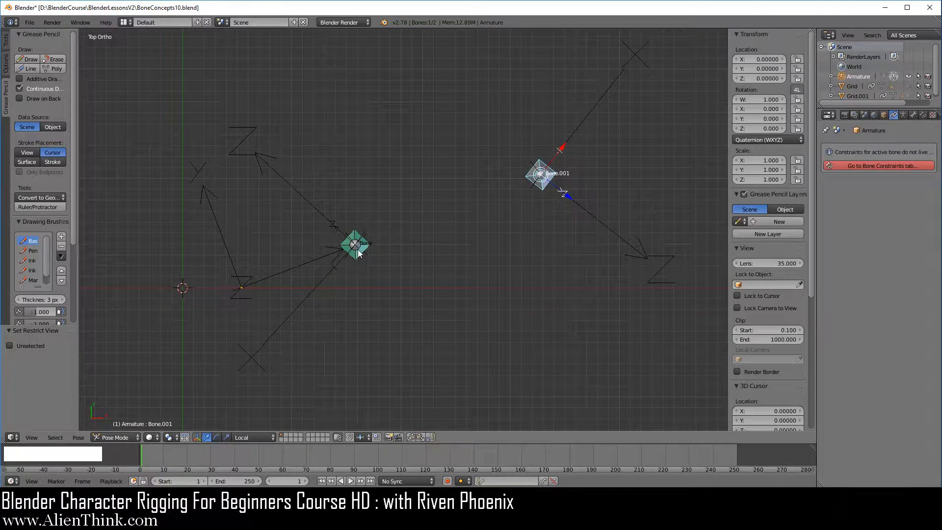
right_click(366, 279)
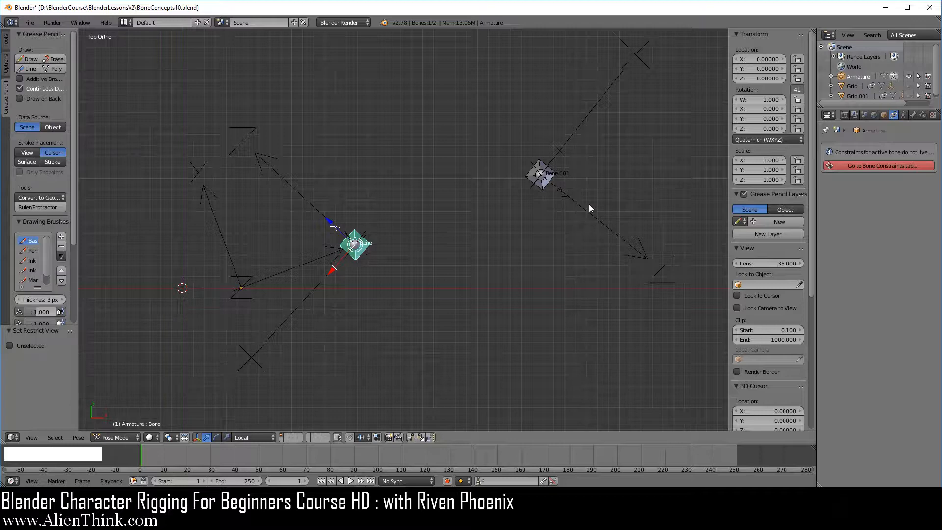
right_click(581, 129)
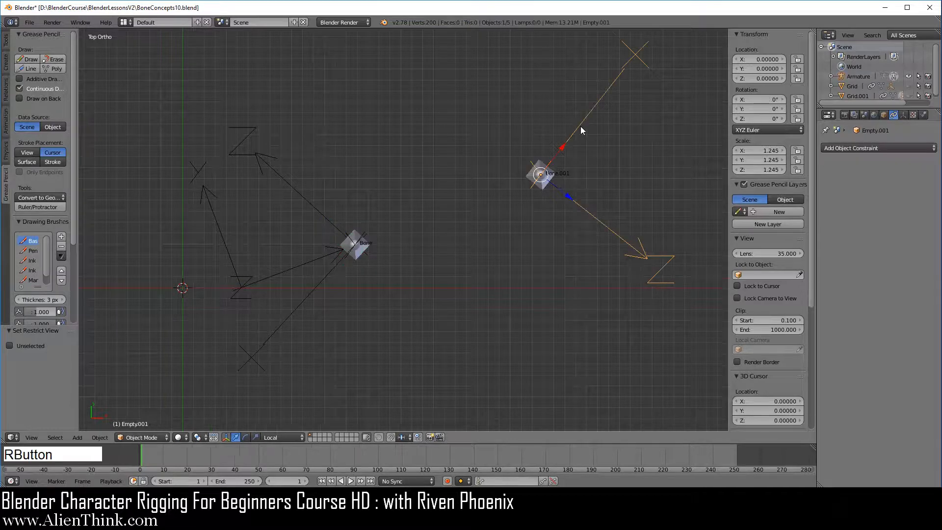
- Cycle the armature through Edit Mode and Pose Mode back to Object Mode to compare bone axes with armature axes
right_click(541, 188)
left_click(130, 437)
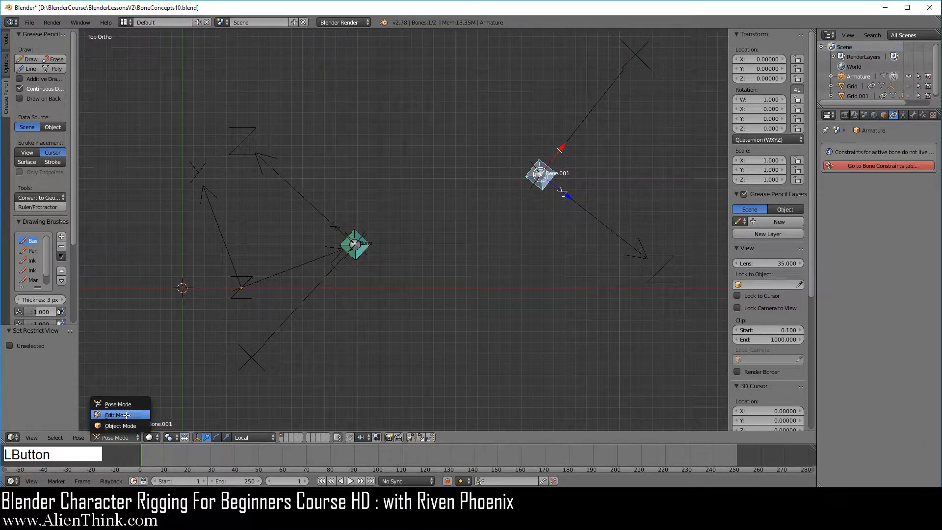
left_click(127, 415)
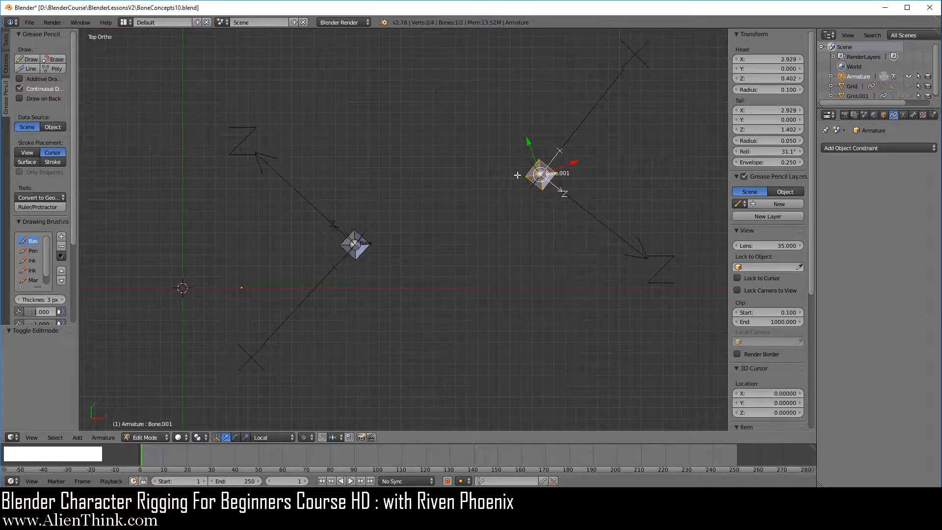
left_click(150, 436)
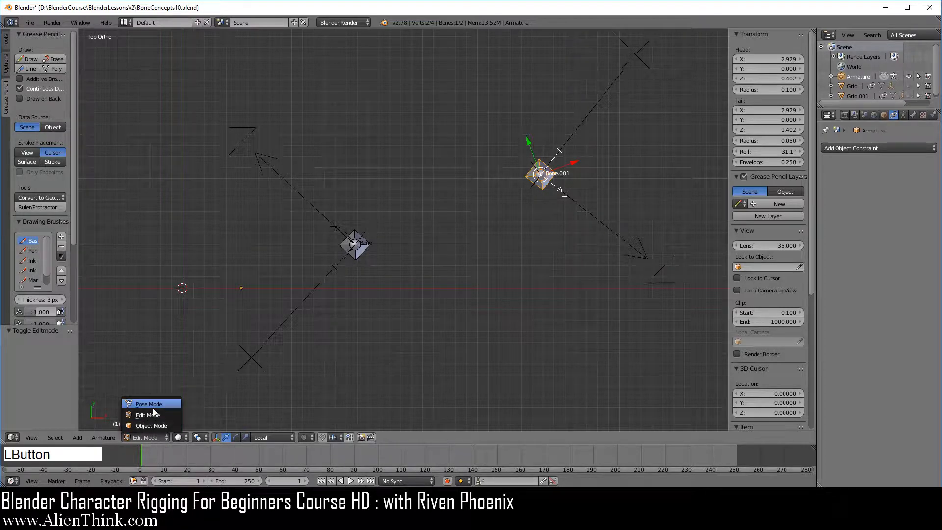
left_click(152, 407)
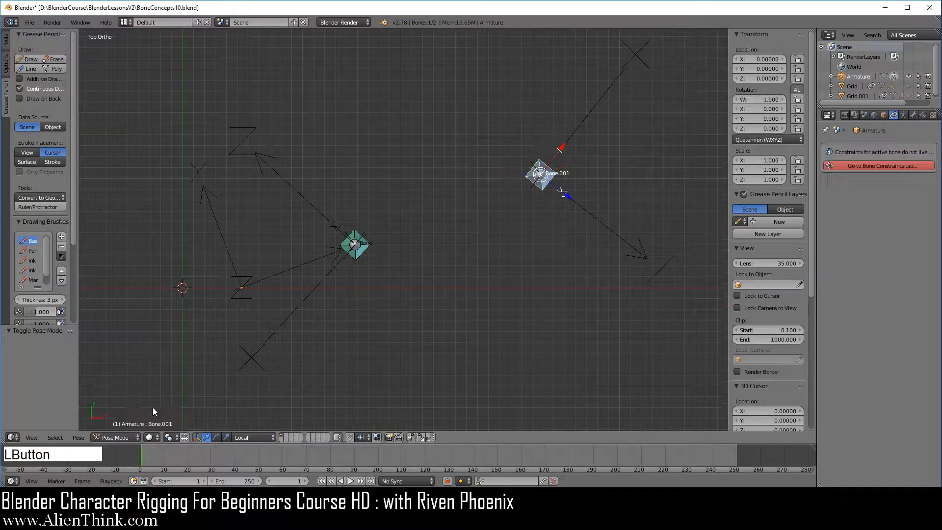
right_click(298, 270)
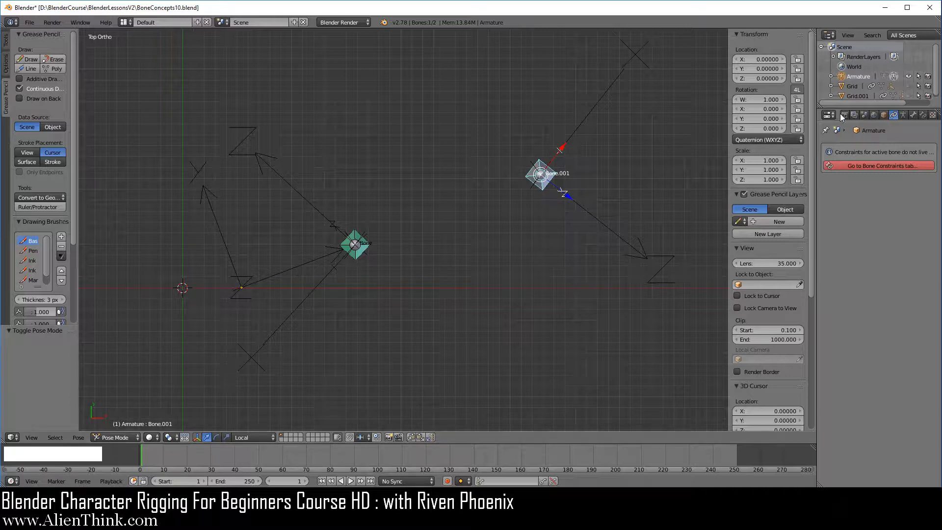
left_click(859, 76)
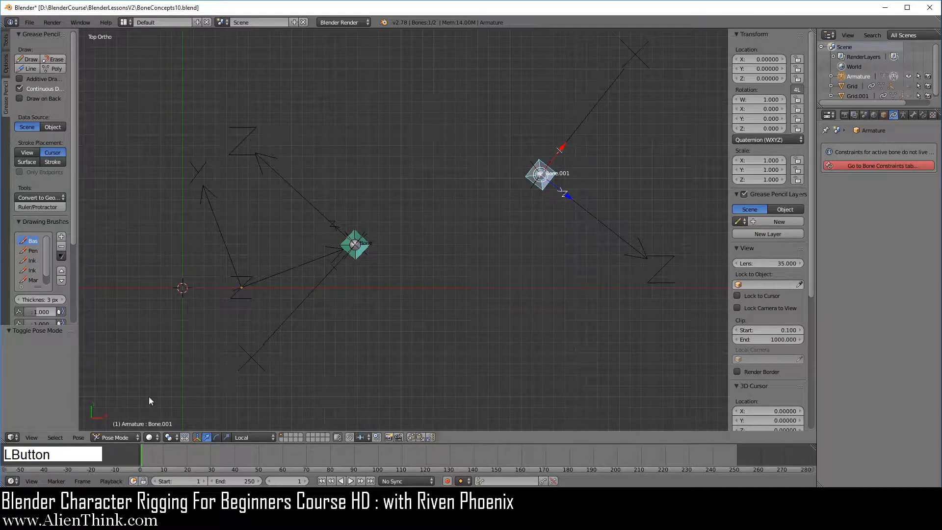
left_click(113, 431)
left_click(119, 427)
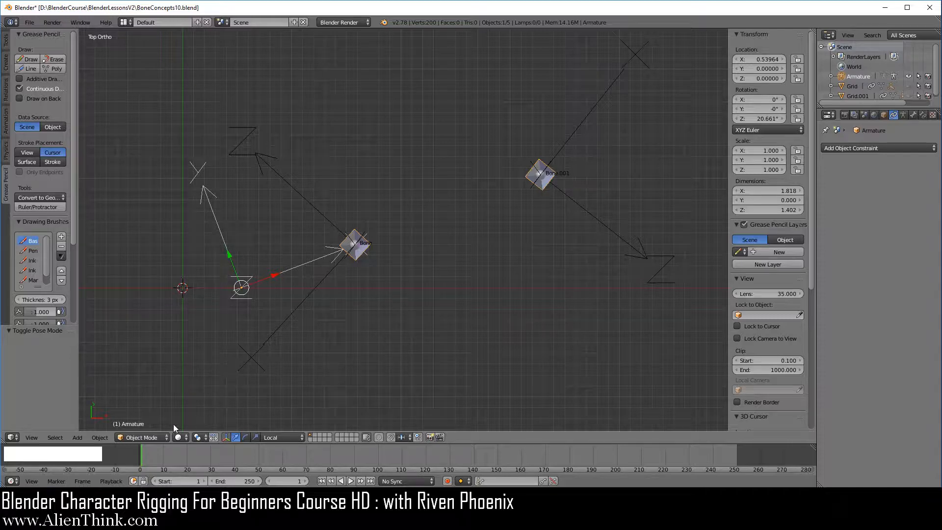
- Put the armature in Pose Mode and snap the 3D cursor to Bone
left_click(150, 437)
left_click(154, 404)
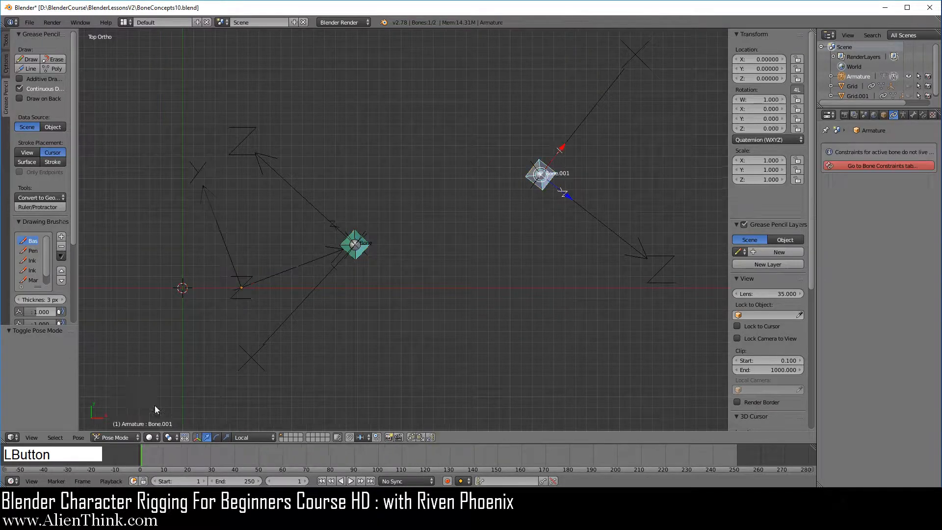
right_click(360, 254)
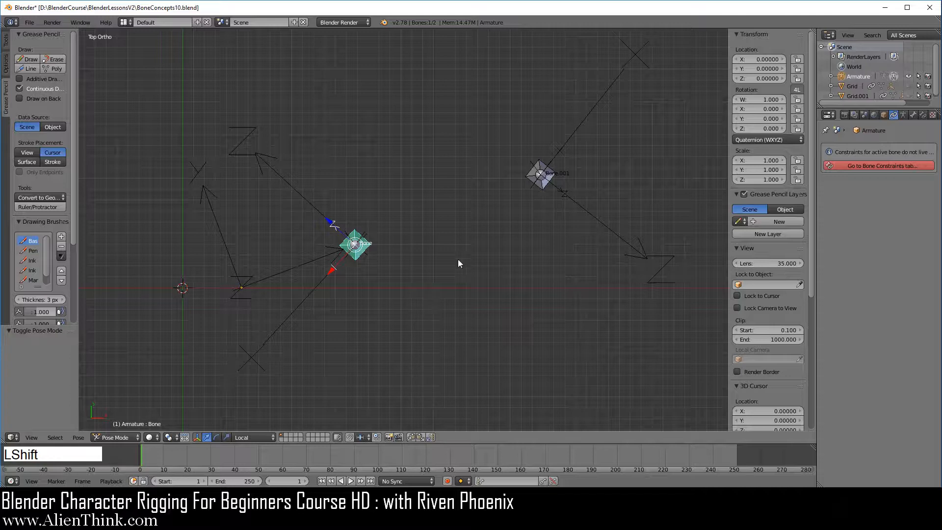
key("shift+s")
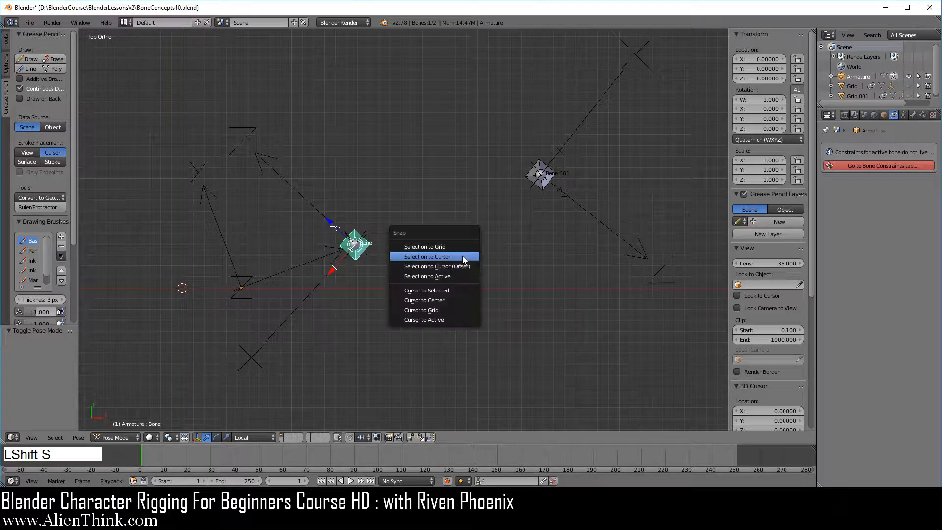
left_click(444, 290)
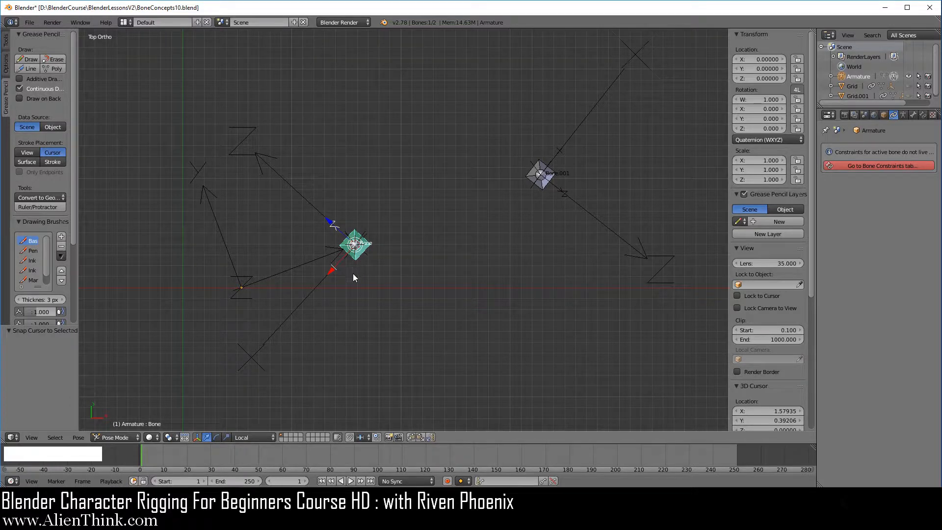
- Return to Object Mode and add an Arrows empty at the 3D cursor on Bone
middle_click_drag(353, 275, 447, 293, "shift")
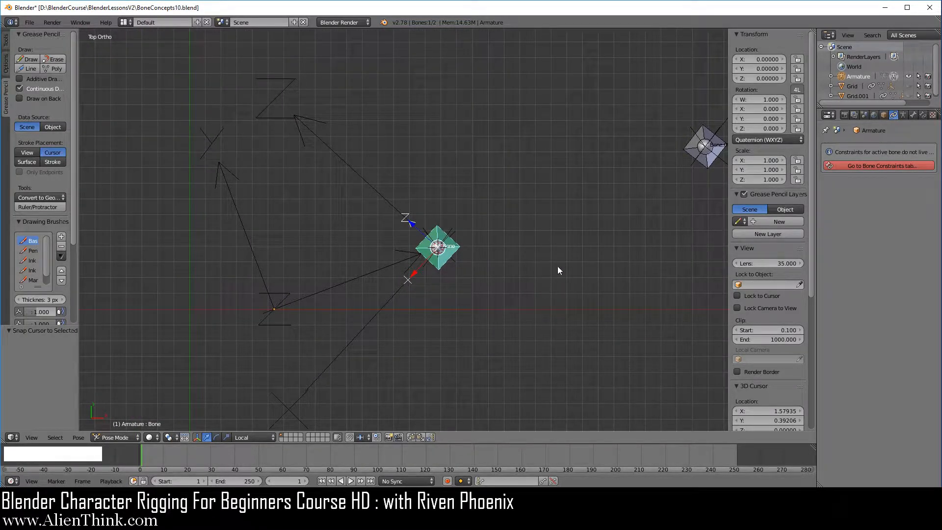
key("shift")
left_click(124, 437)
left_click(122, 427)
key("shift+a")
mouse_move(540, 235)
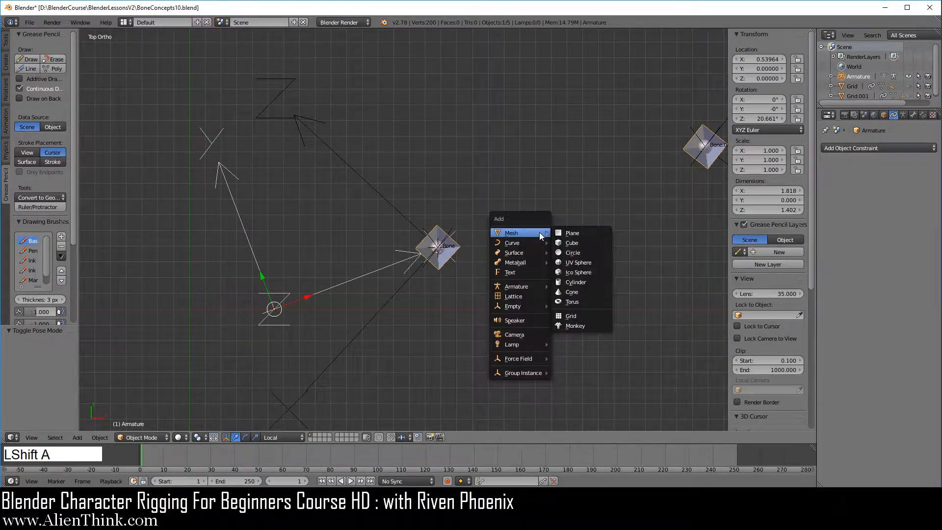
mouse_move(520, 305)
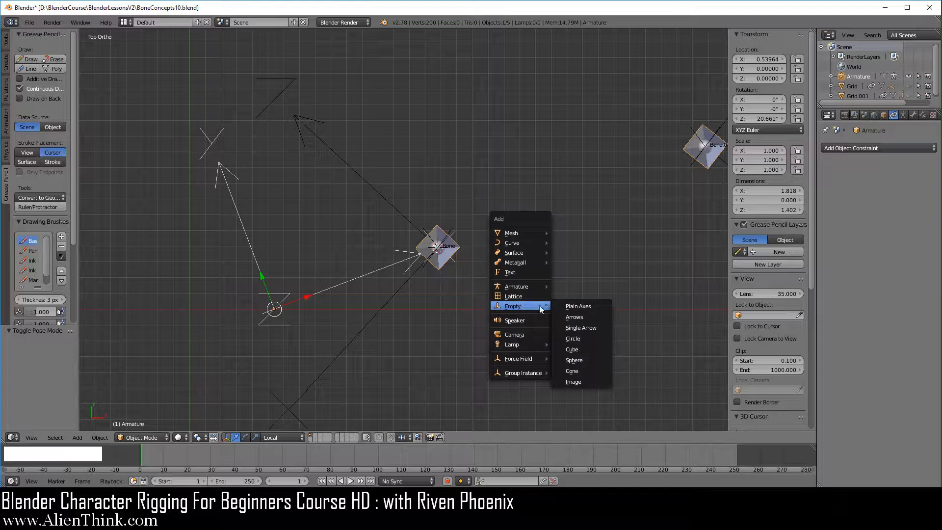
left_click(596, 317)
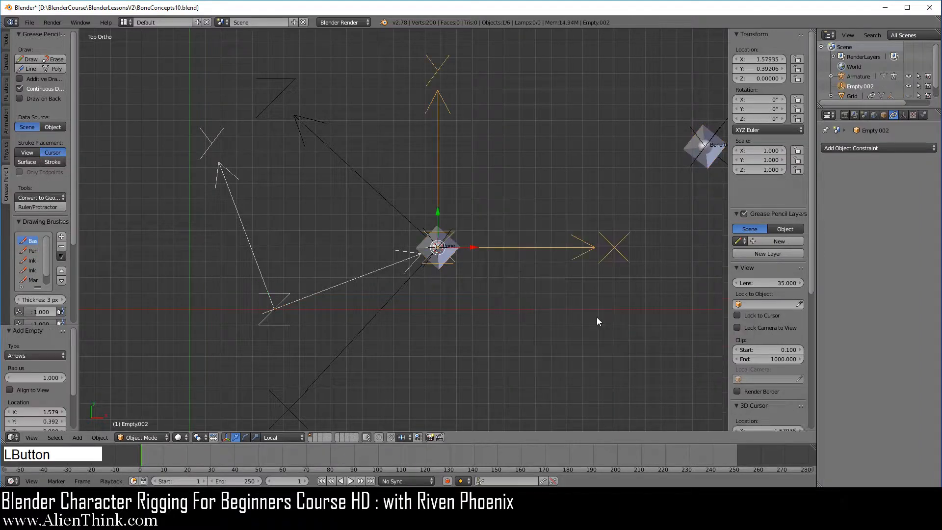
- Align the new arrows empty to the armature's local transform orientation
right_click(437, 158)
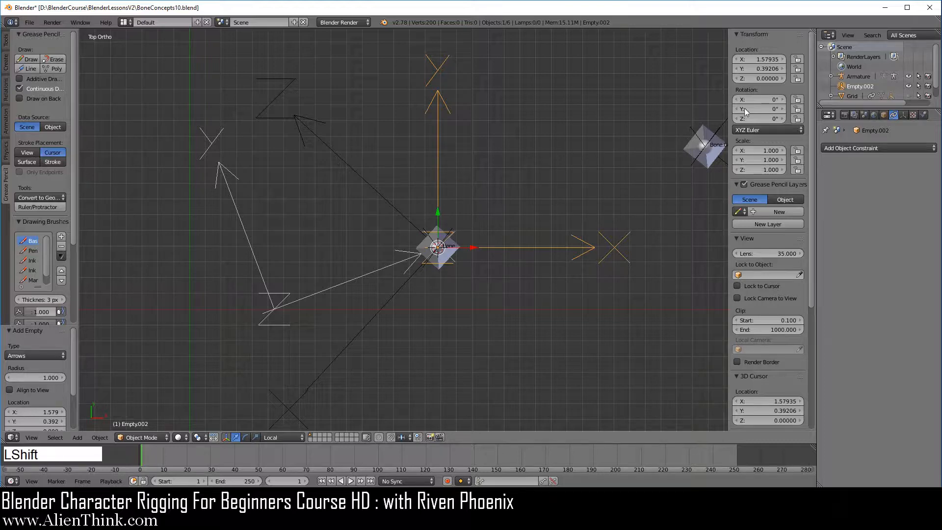
left_click(854, 76, "shift")
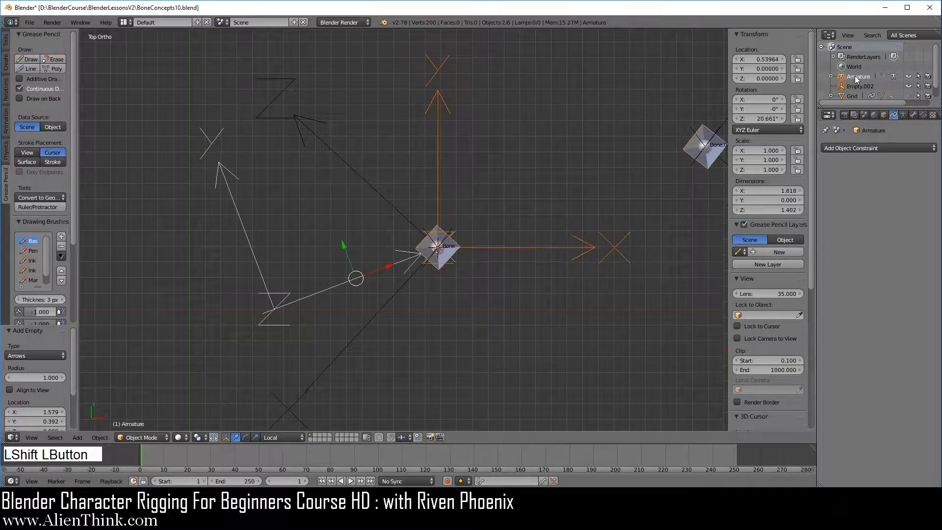
left_click(100, 437)
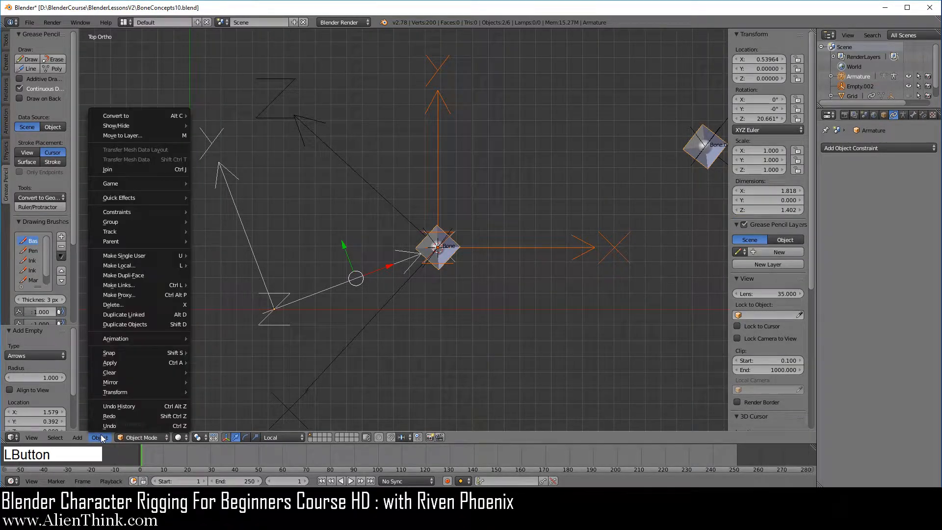
mouse_move(140, 392)
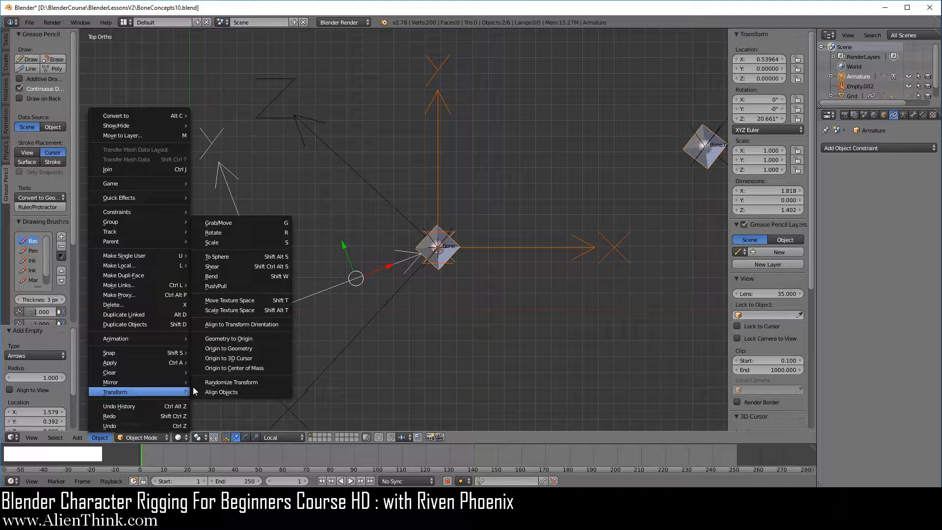
left_click(268, 326)
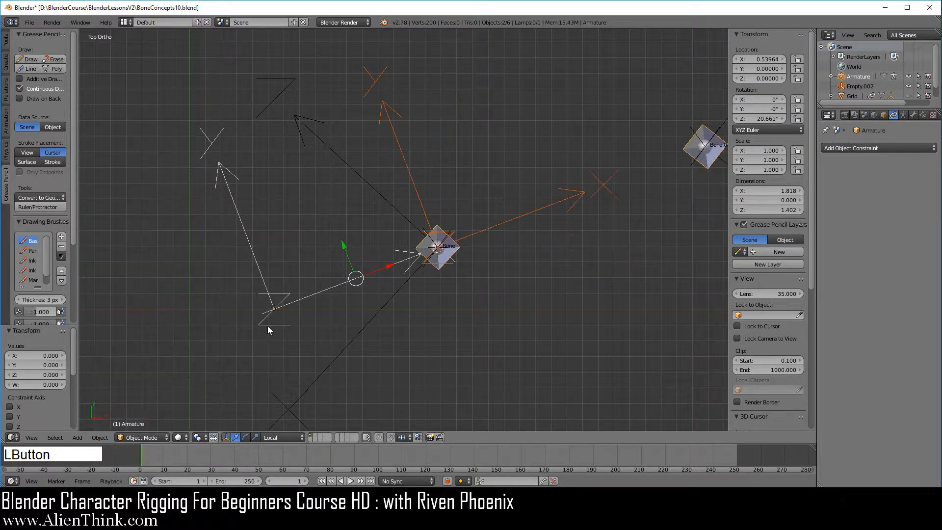
- Compare the aligned empty with the older empty on Bone, and scale the aligned one up by about 1.134
right_click(540, 210)
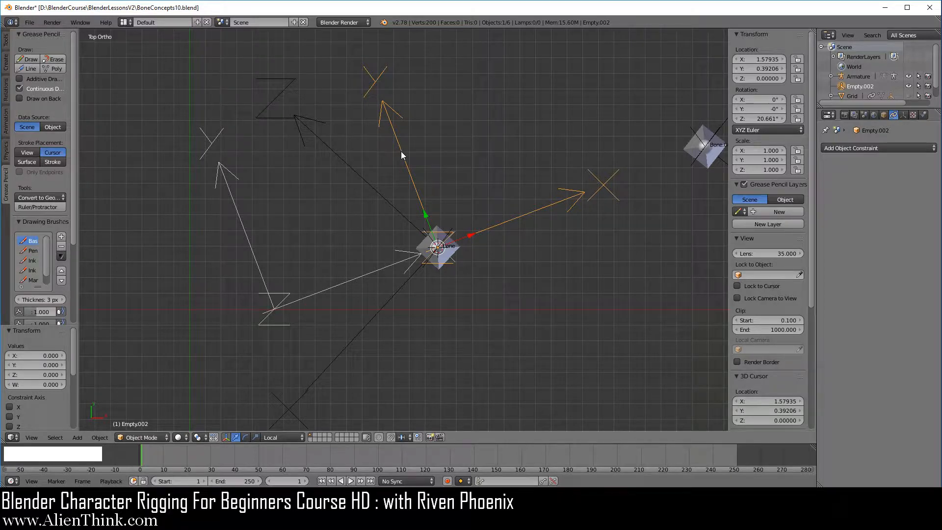
right_click(360, 176)
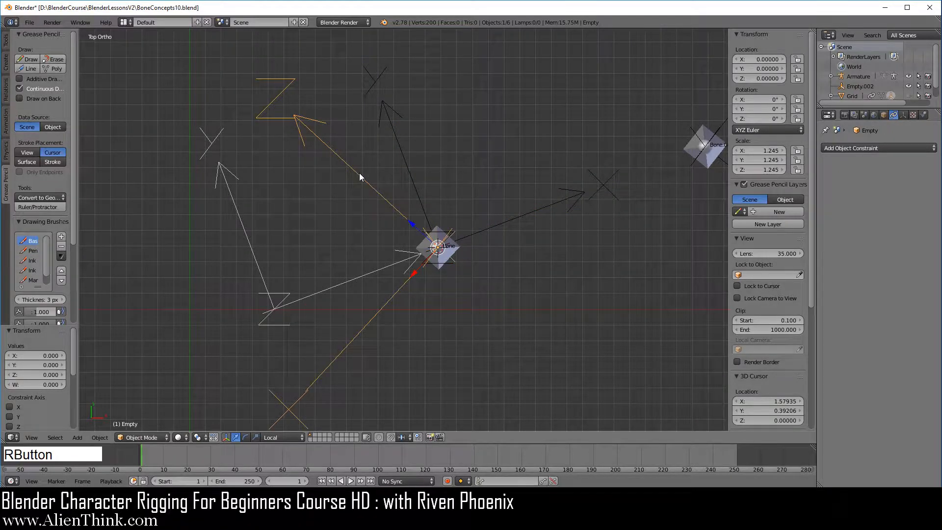
right_click(406, 167)
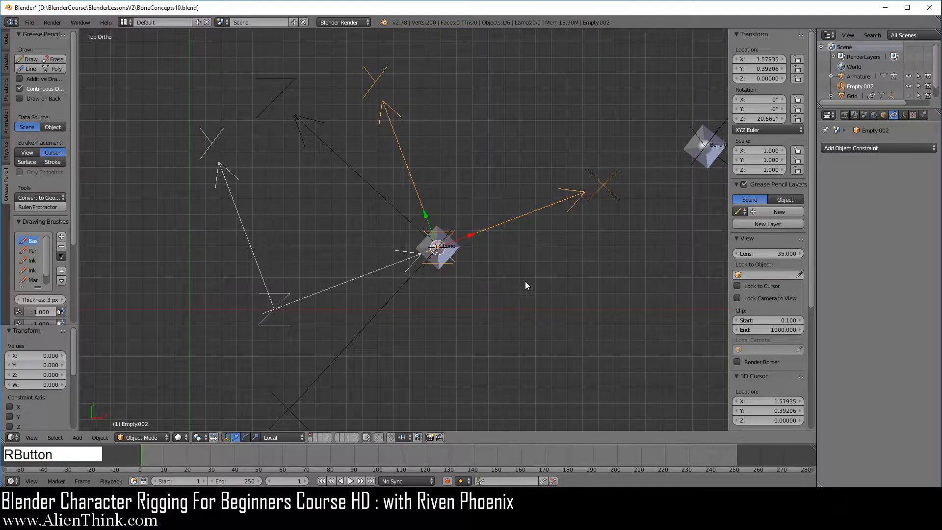
key("s")
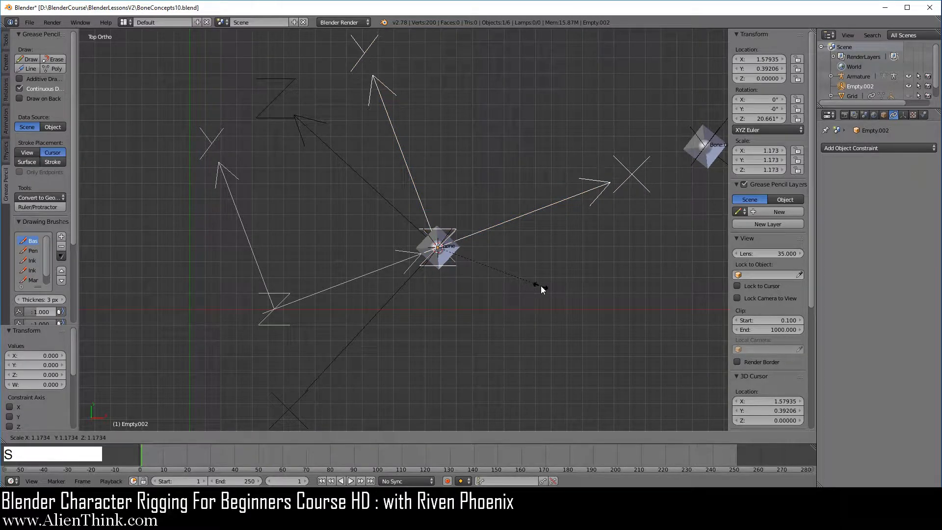
left_click(538, 289)
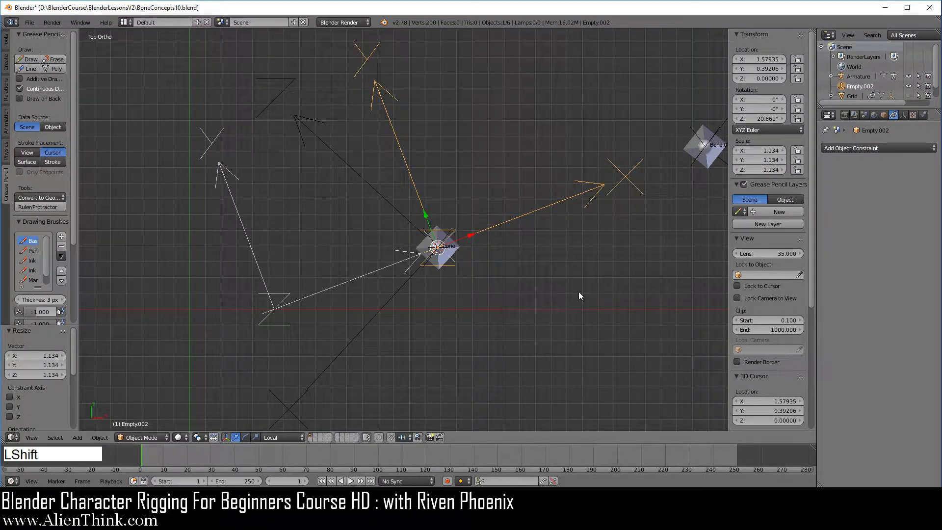
- Duplicate the scaled empty and place the copy toward Bone.001, offset about 0.814 in X and 0.552 in Y
middle_click_drag(578, 293, 474, 327, "shift")
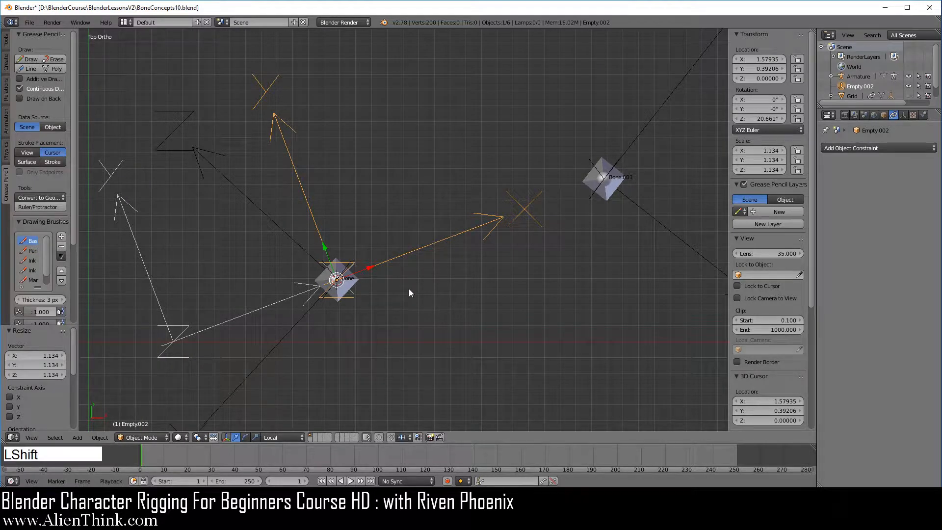
key("shift+d")
left_click(529, 202)
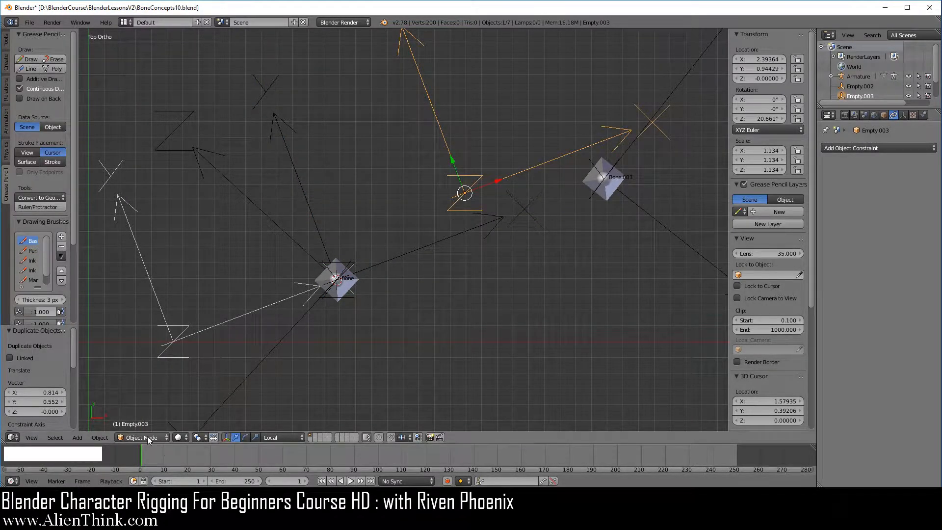
- Put the armature in Pose Mode and snap the 3D cursor to Bone.001
left_click(857, 77)
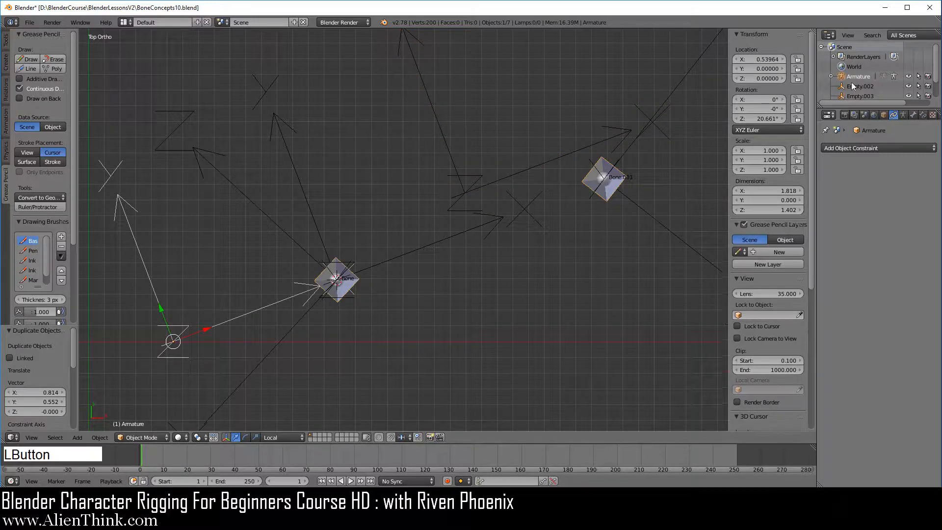
left_click(141, 437)
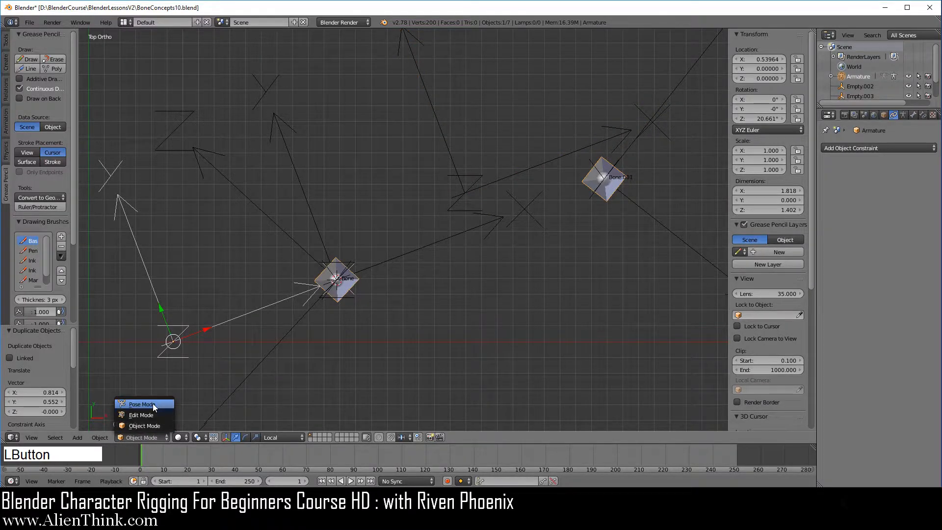
left_click(152, 403)
right_click(610, 196)
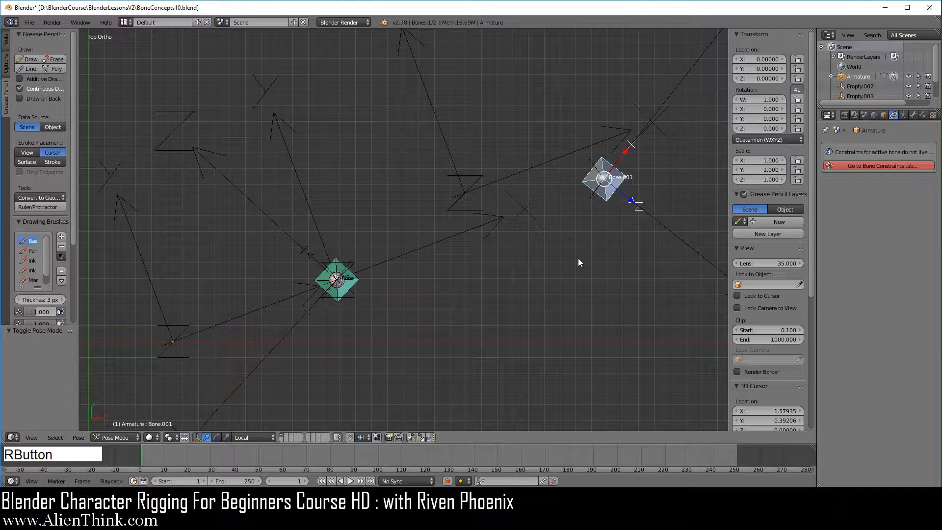
key("shift+s")
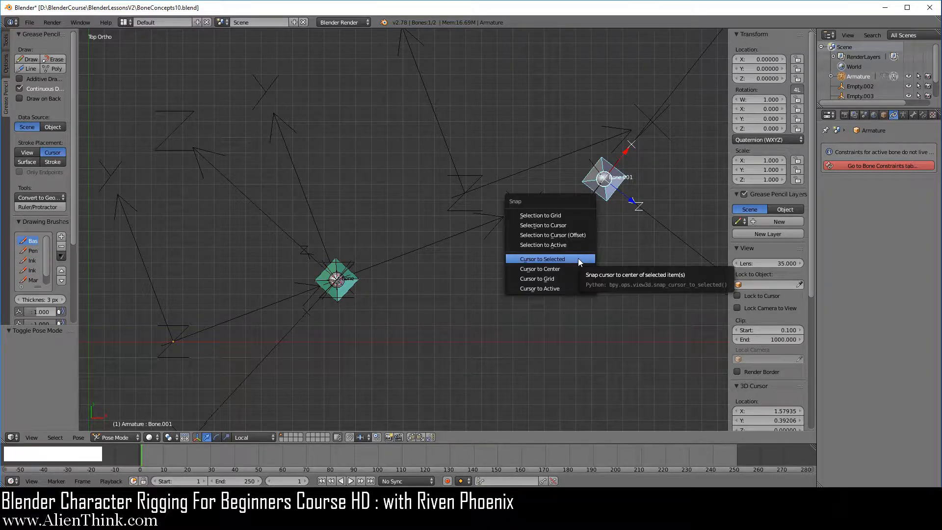
left_click(577, 258)
- Snap the duplicated empty to the 3D cursor on Bone.001, and select Empty.002 on Bone
right_click(510, 175)
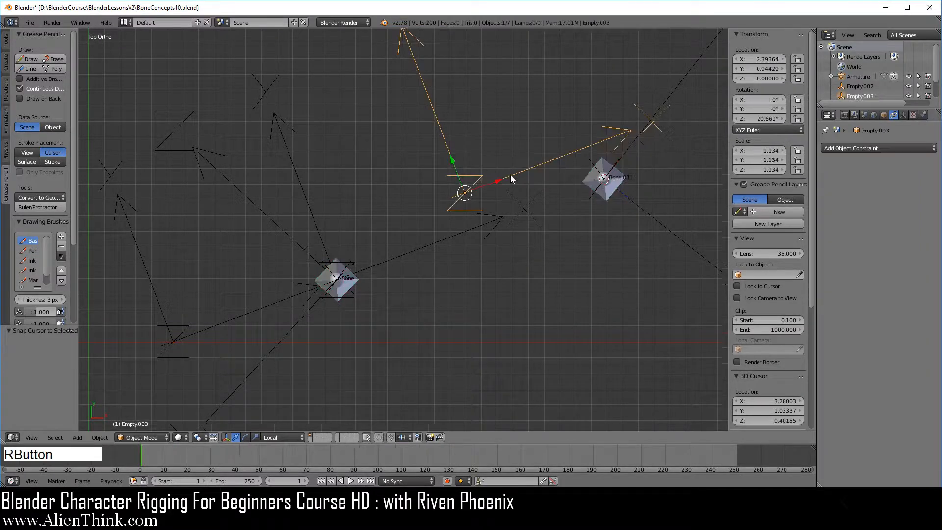
key("shift+s")
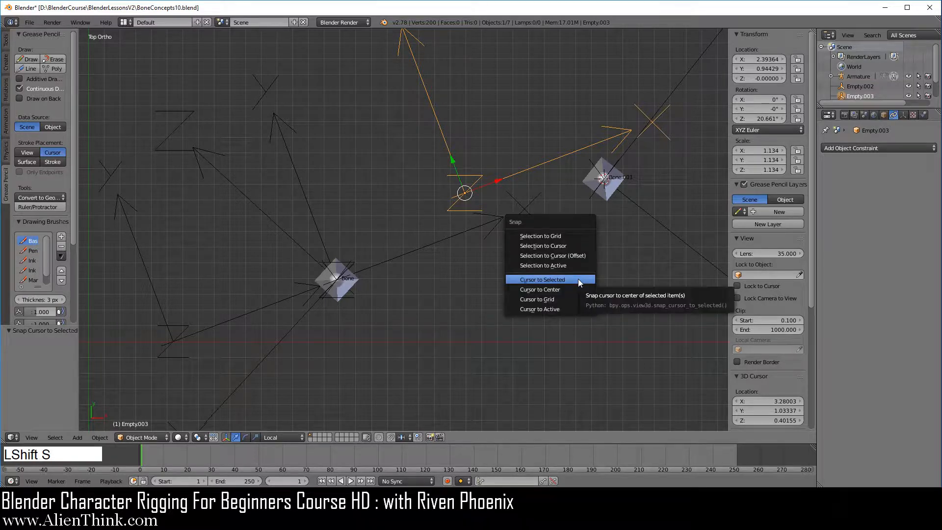
left_click(560, 248)
scroll(549, 279, "down", 1)
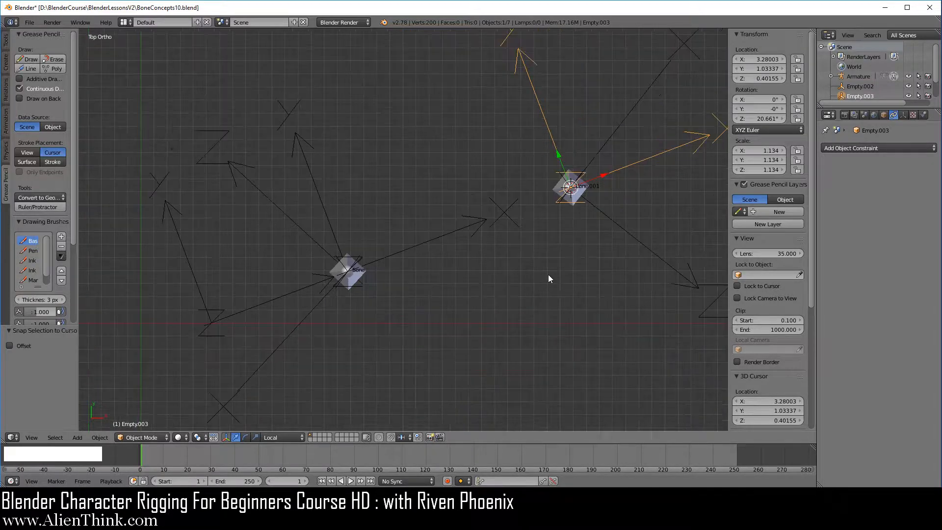
middle_click_drag(548, 278, 533, 285, "shift")
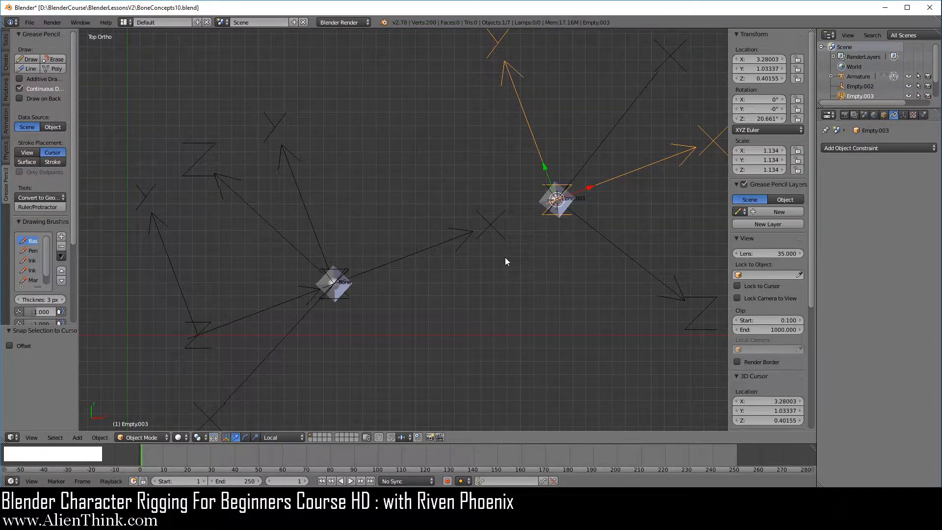
right_click(309, 218)
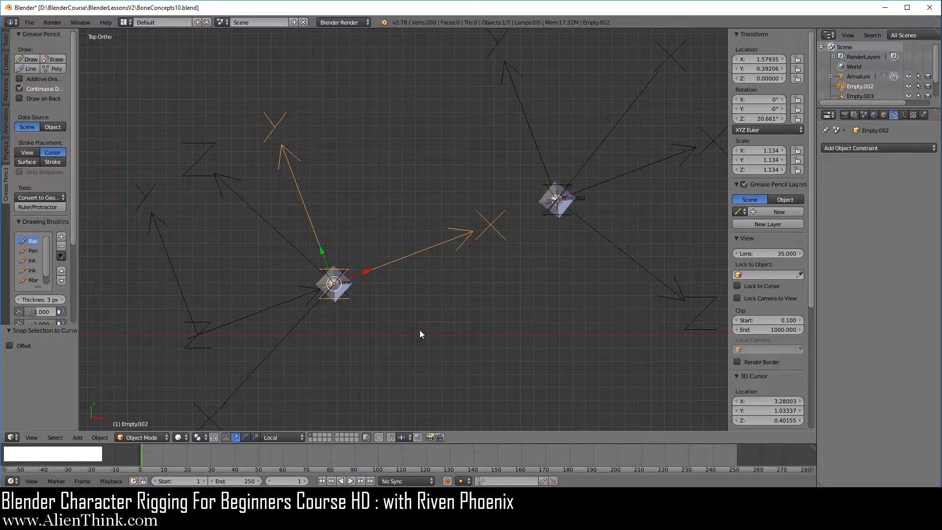
- Duplicate Empty.002 in place on Bone and clear the copy's rotation
key("shift+d")
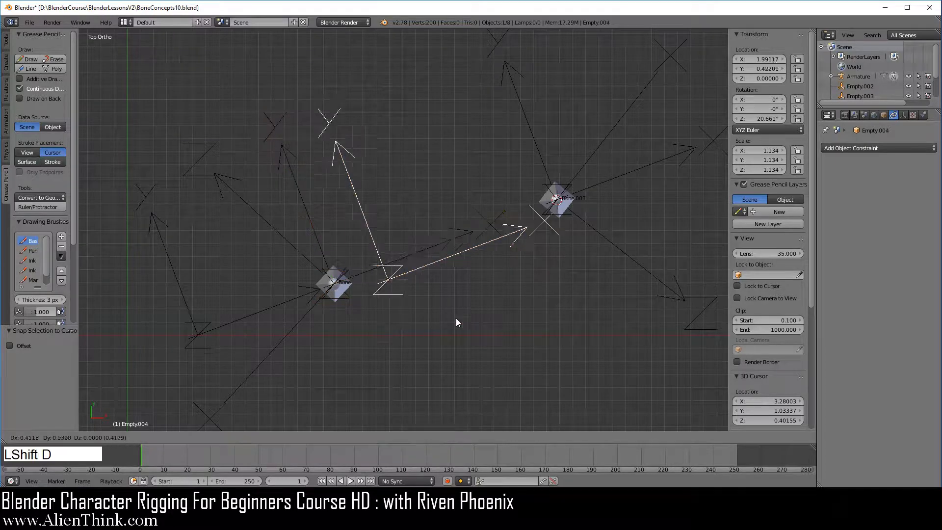
right_click(469, 301)
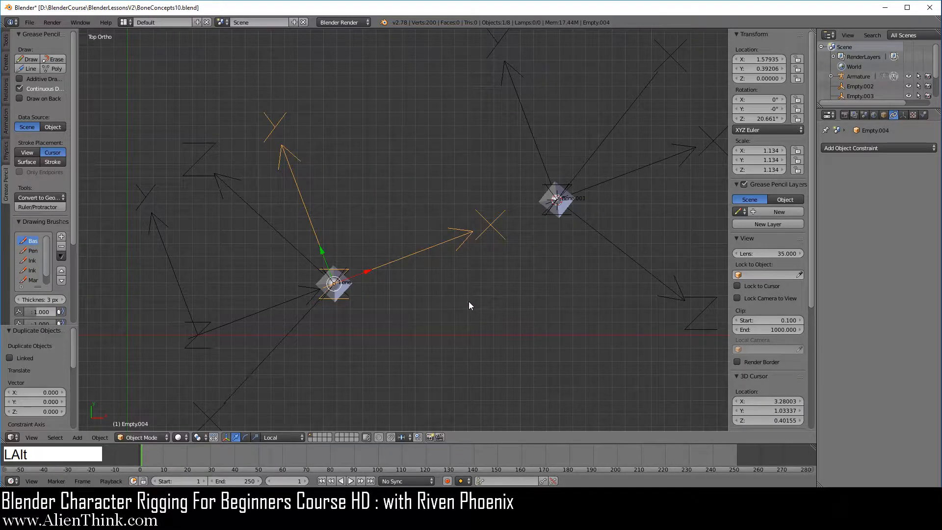
key("alt+r")
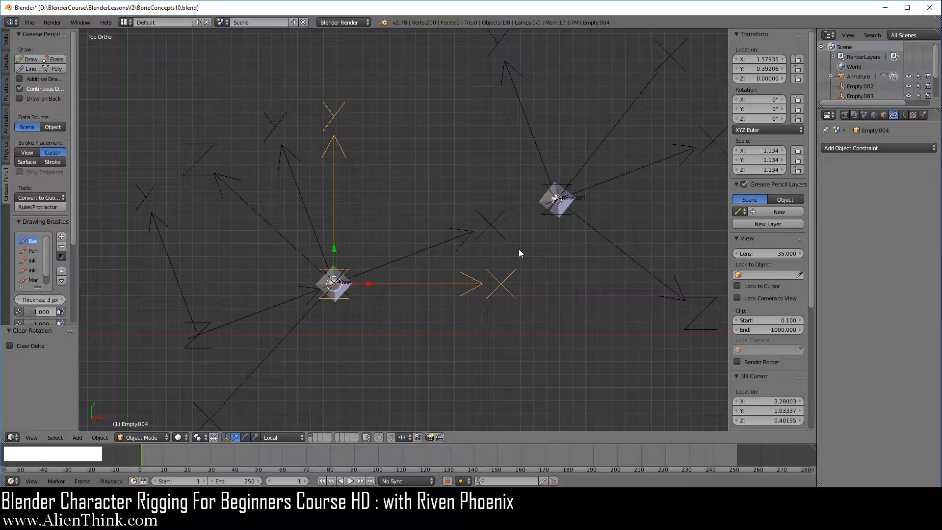
- Duplicate Empty.003 in place on Bone.001 and clear the copy's rotation
right_click(538, 157)
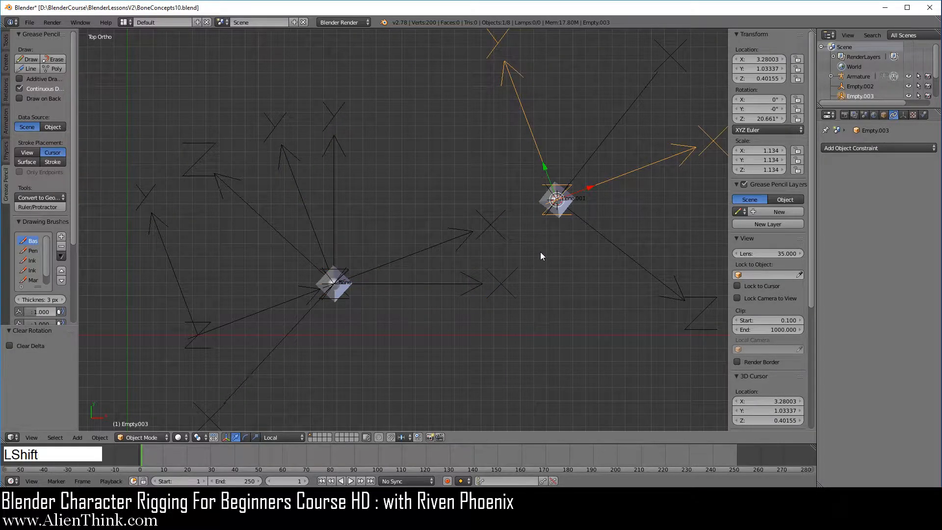
key("shift+d")
right_click(563, 263)
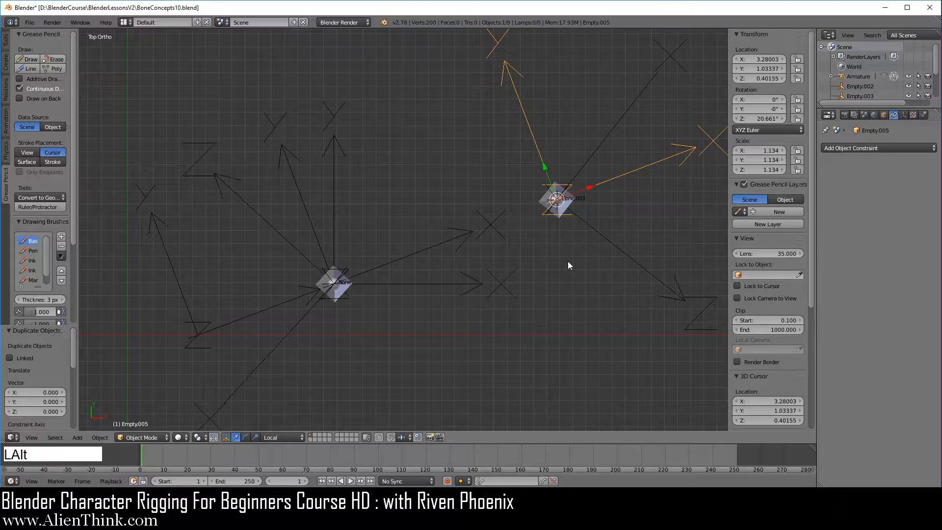
key("alt+r")
middle_click_drag(568, 262, 536, 319, "shift")
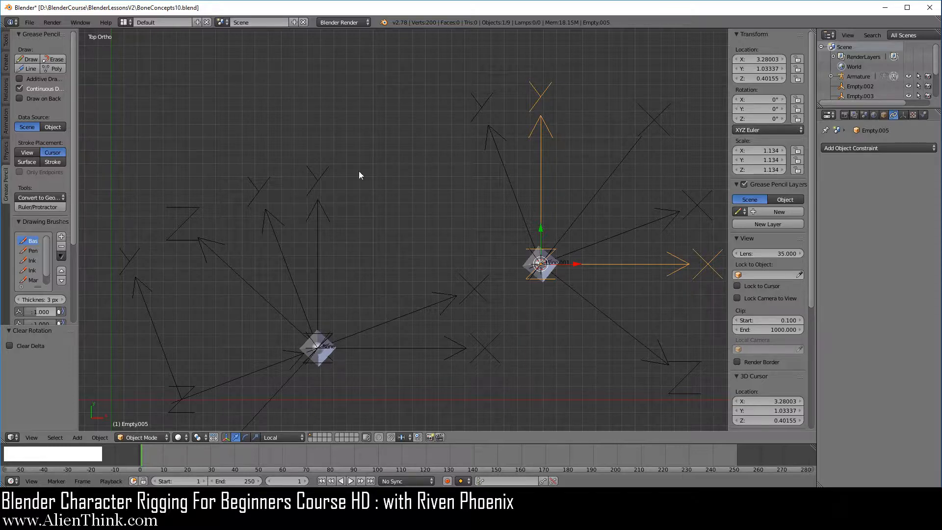
middle_click_drag(404, 269, 389, 243, "shift")
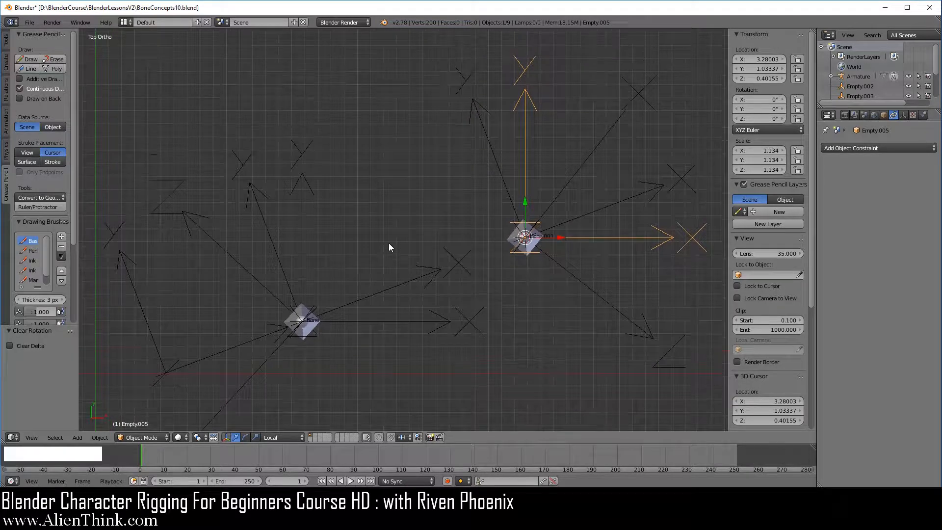
- Compare the unrotated, armature-aligned and bone-aligned empties at Bone and Bone.001, ending with Empty.001 selected
right_click(523, 147)
right_click(492, 148)
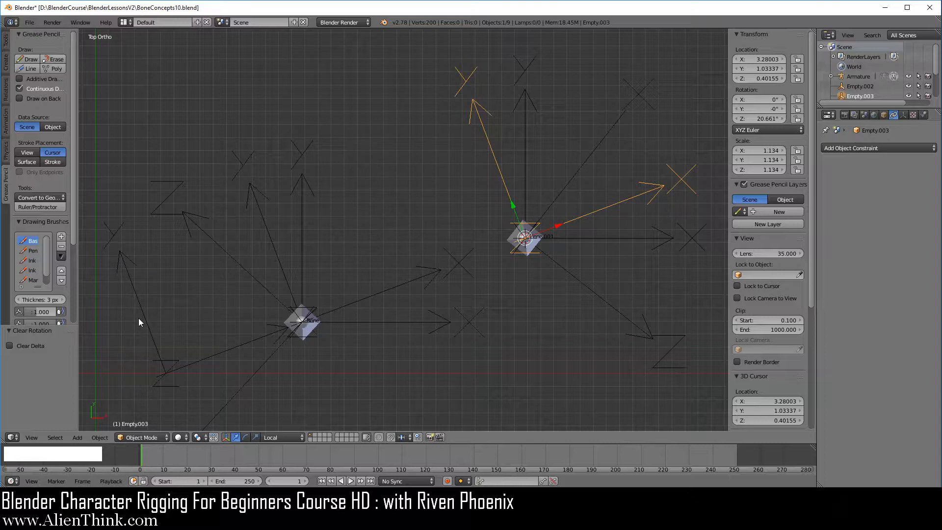
right_click(301, 212)
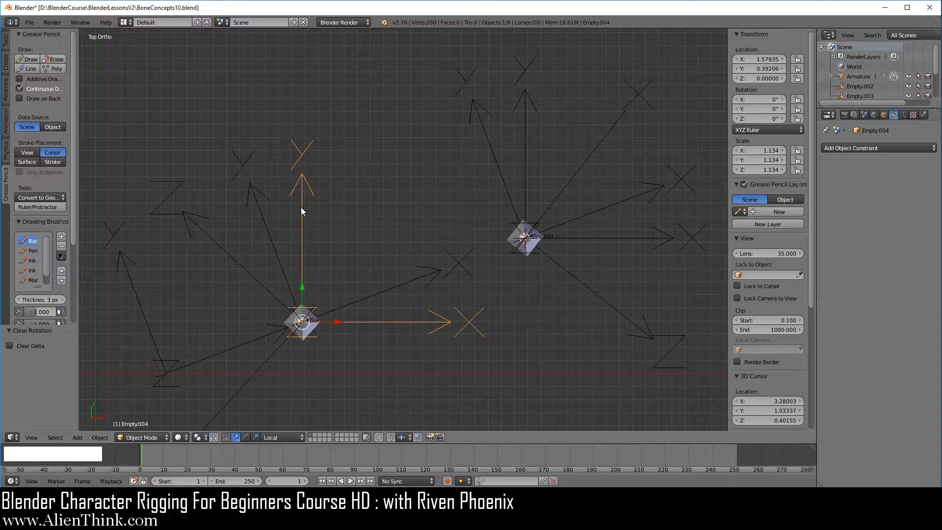
right_click(262, 219)
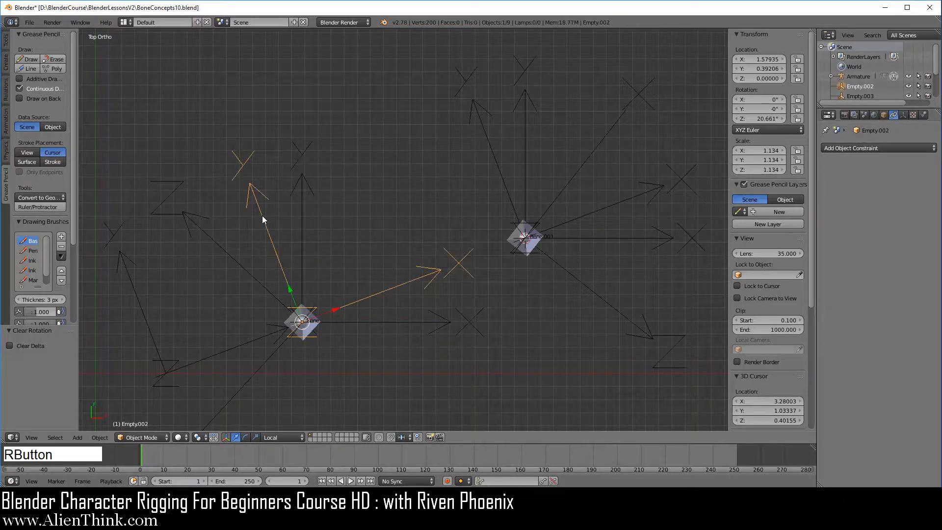
right_click(234, 257)
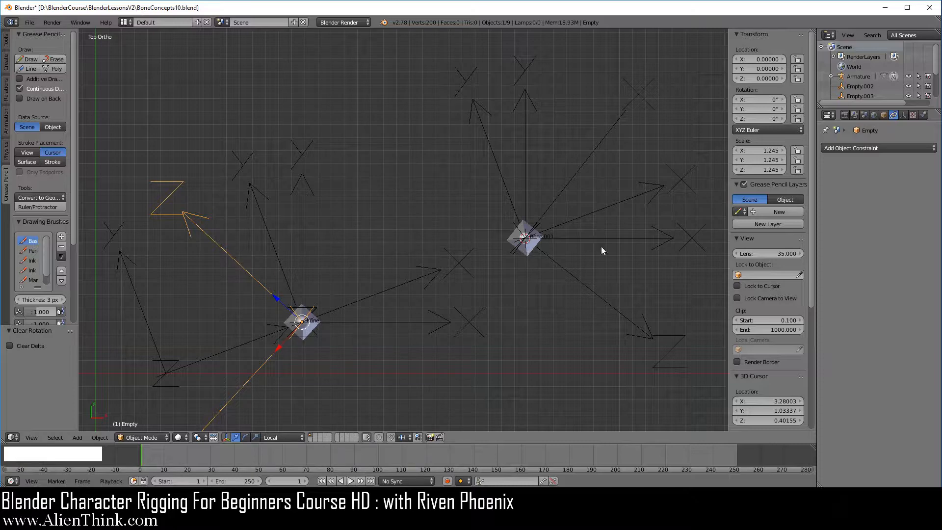
right_click(526, 158)
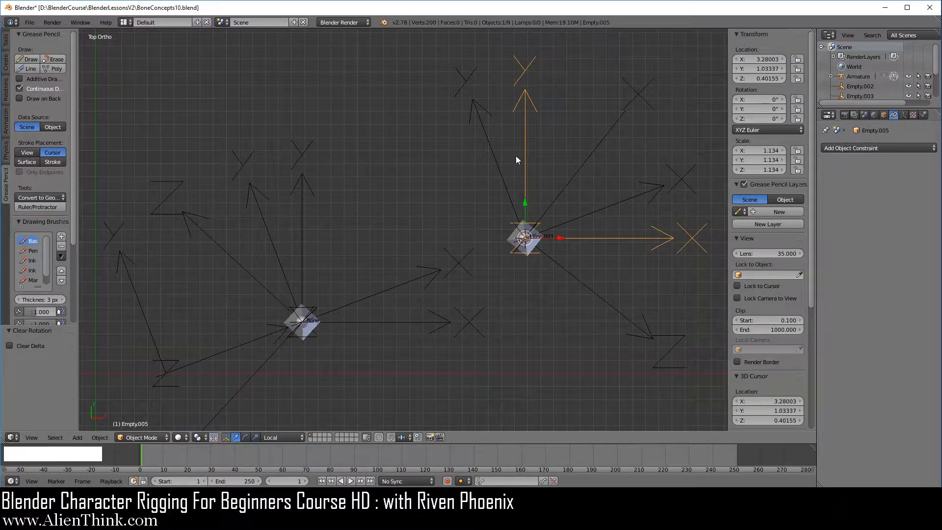
right_click(496, 162)
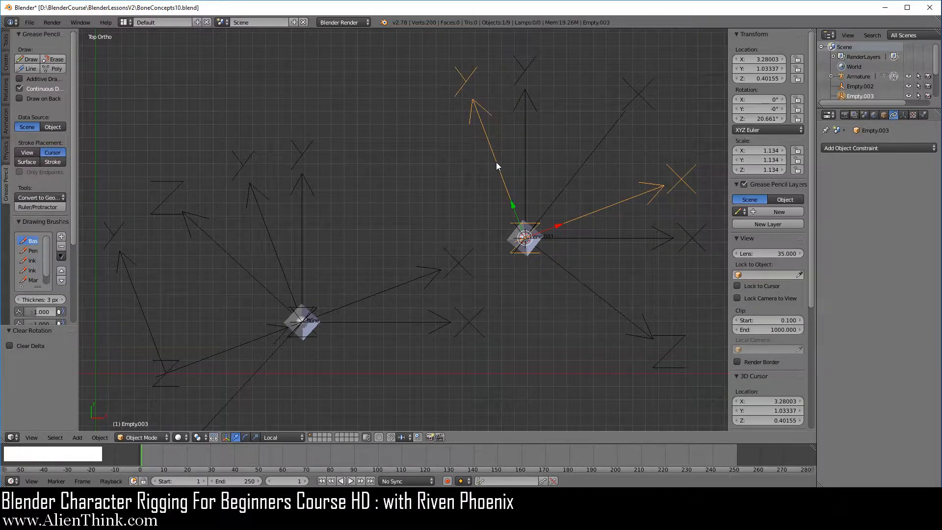
right_click(595, 149)
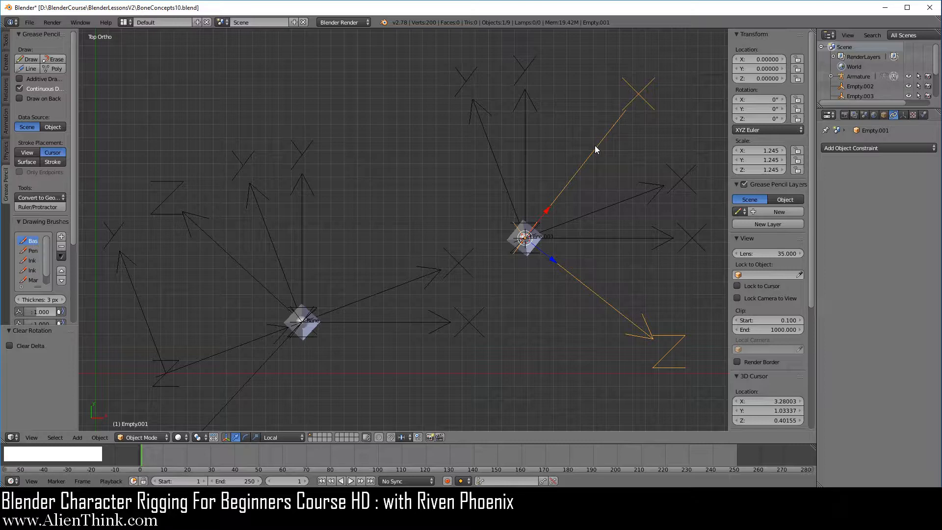
- Save the current file
left_click(31, 22)
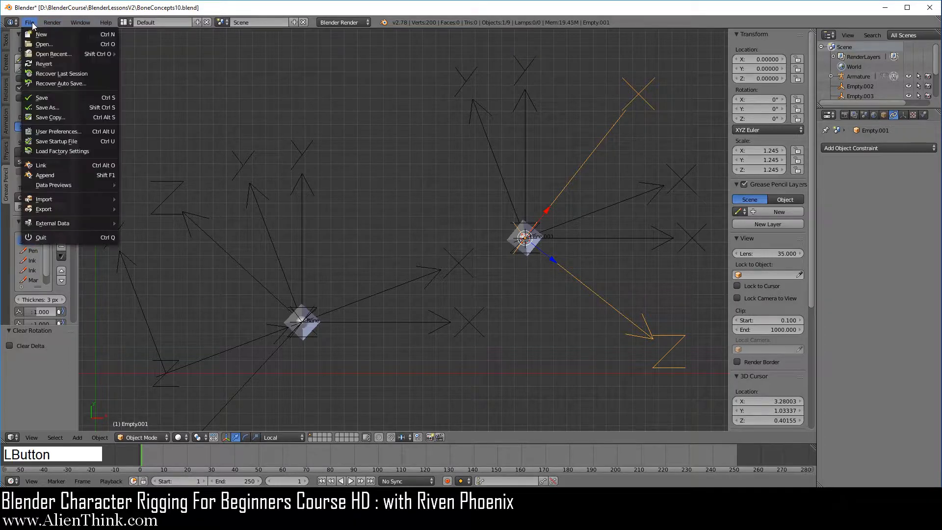
left_click(65, 98)
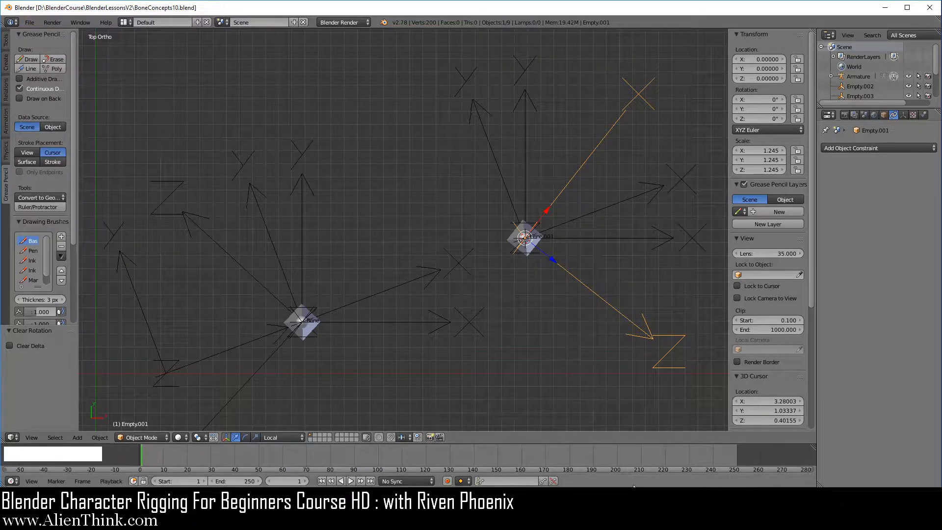
key("F3")
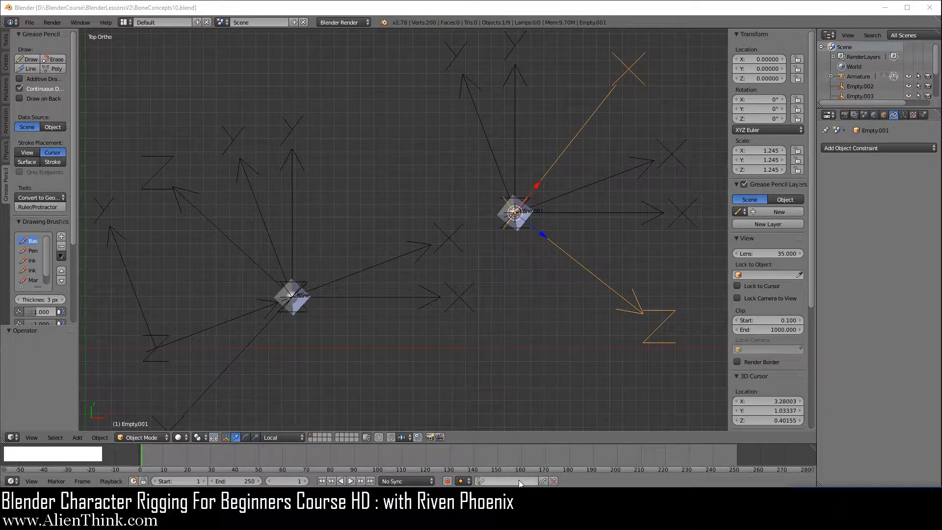
- Inspect the axes of Bone.001 in Edit Mode and return the armature to Pose Mode
right_click(571, 259)
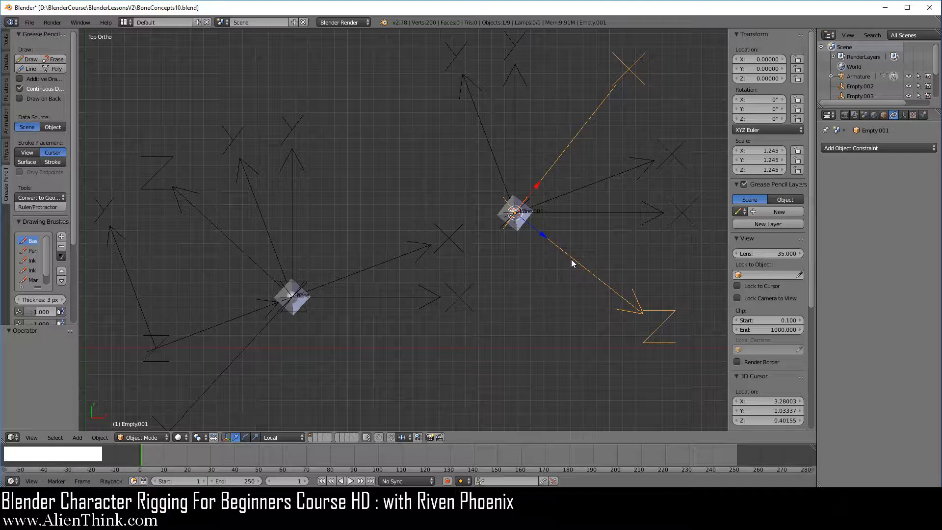
right_click(518, 229)
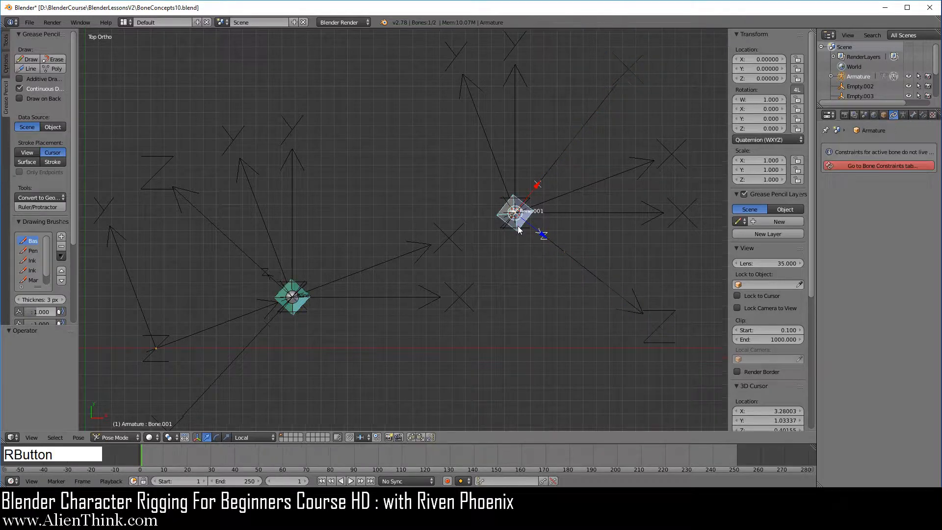
left_click(137, 438)
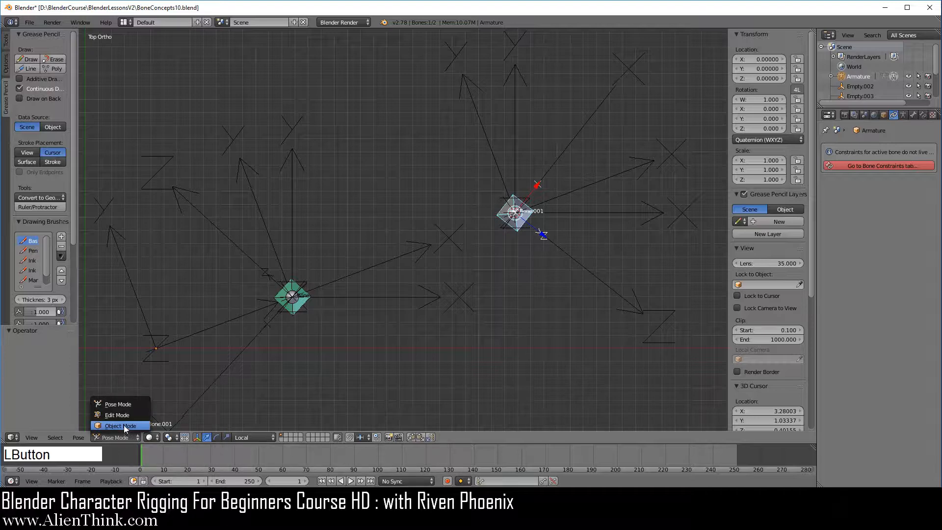
left_click(123, 414)
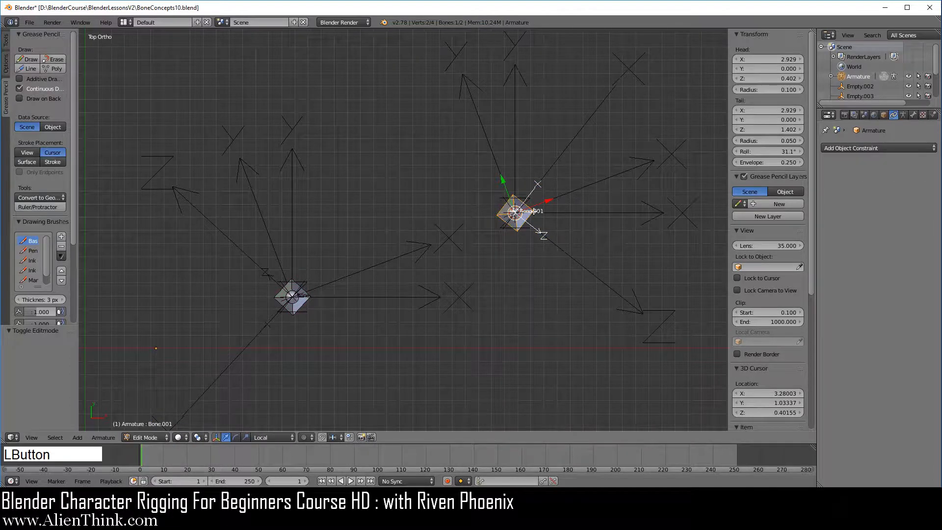
left_click(145, 437)
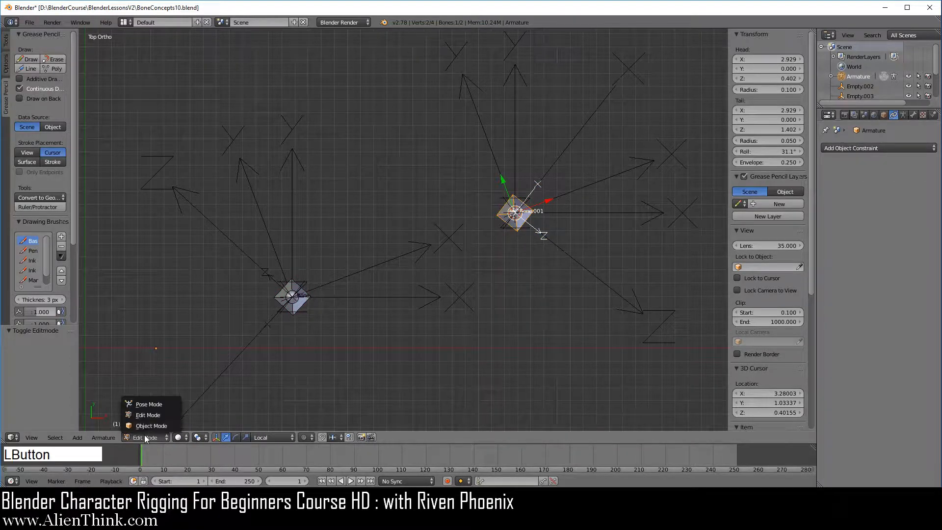
left_click(147, 405)
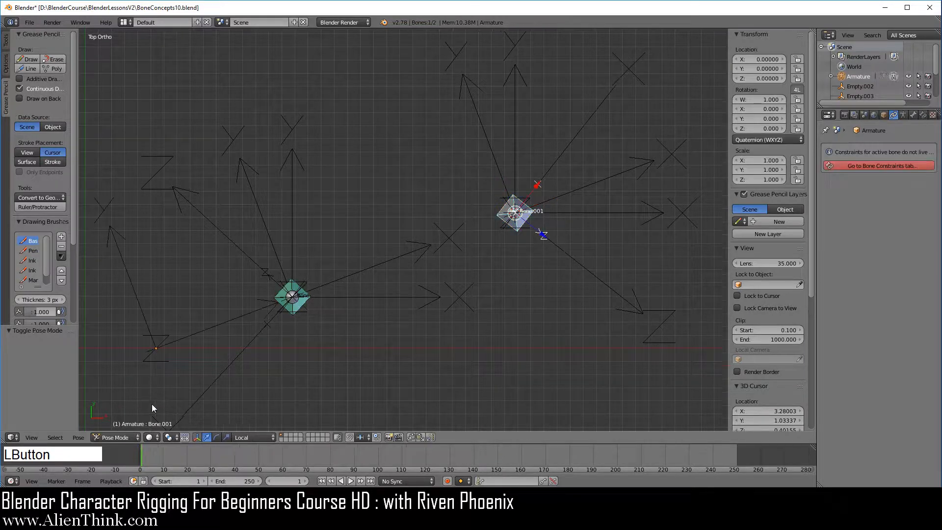
- Create a custom transform orientation from Empty.001 on Bone.001 and make it the active orientation
right_click(576, 261)
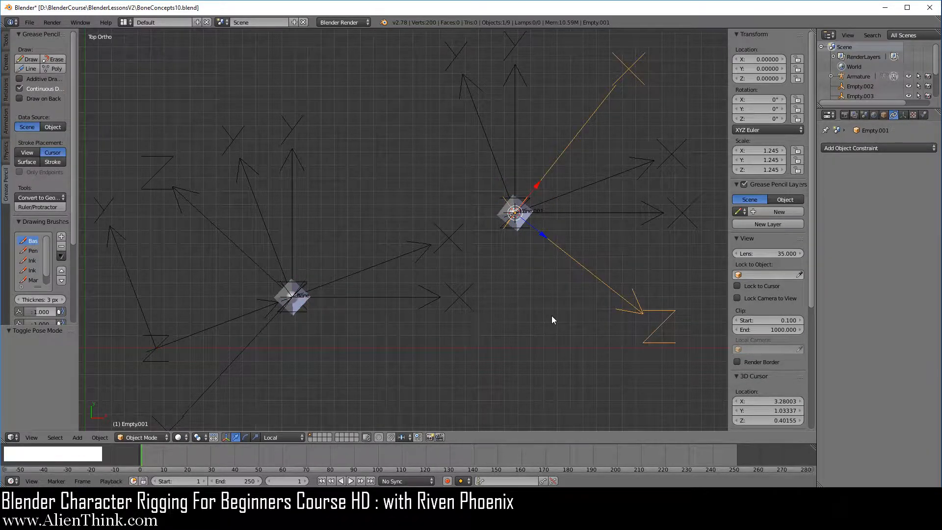
scroll(778, 287, "down", 9)
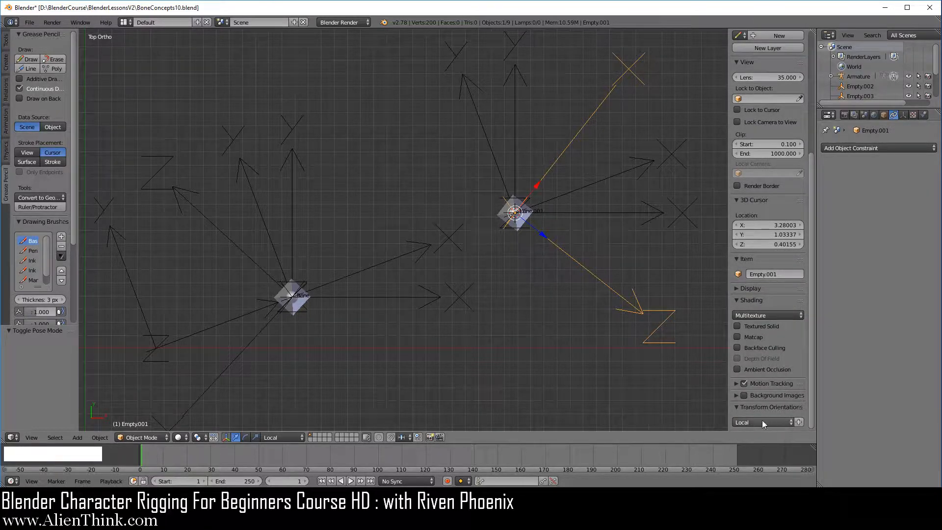
left_click(802, 422)
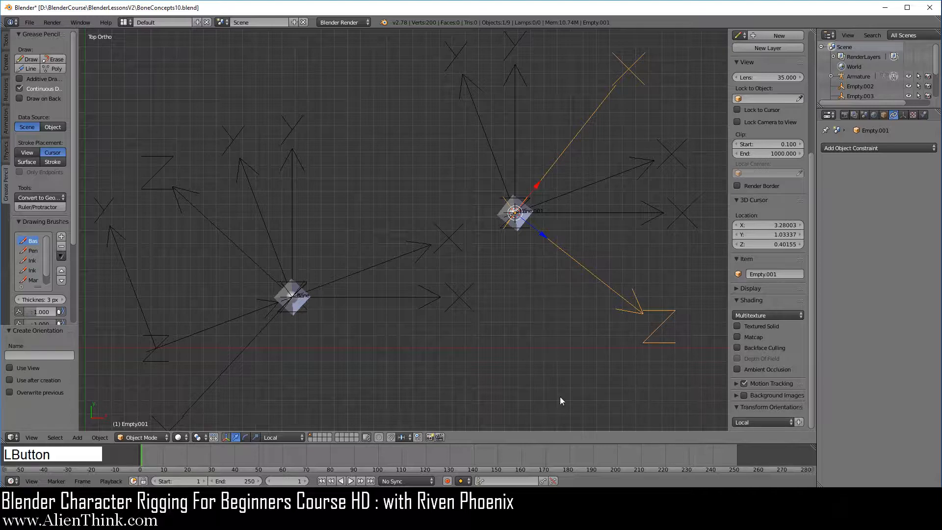
left_click(273, 437)
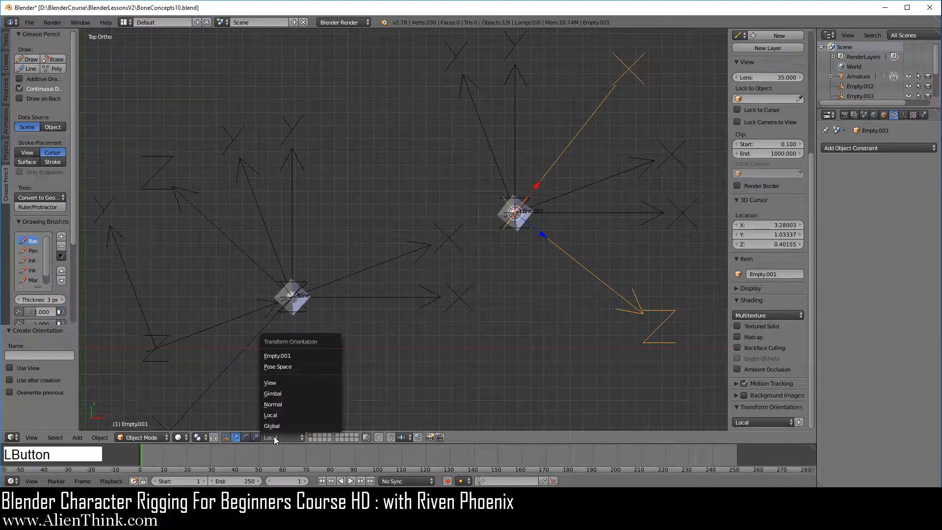
left_click(292, 355)
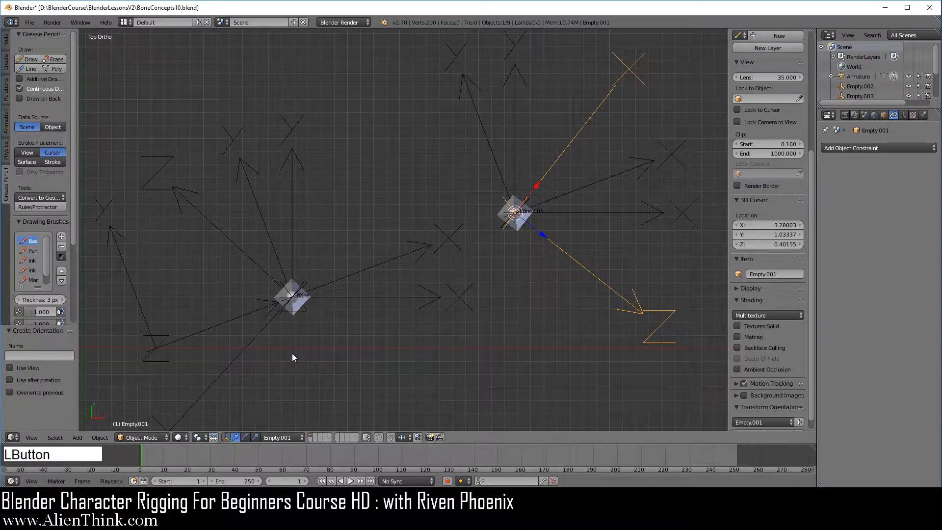
- Rename the custom transform orientation to BoneLocalEdit
scroll(803, 382, "down", 1)
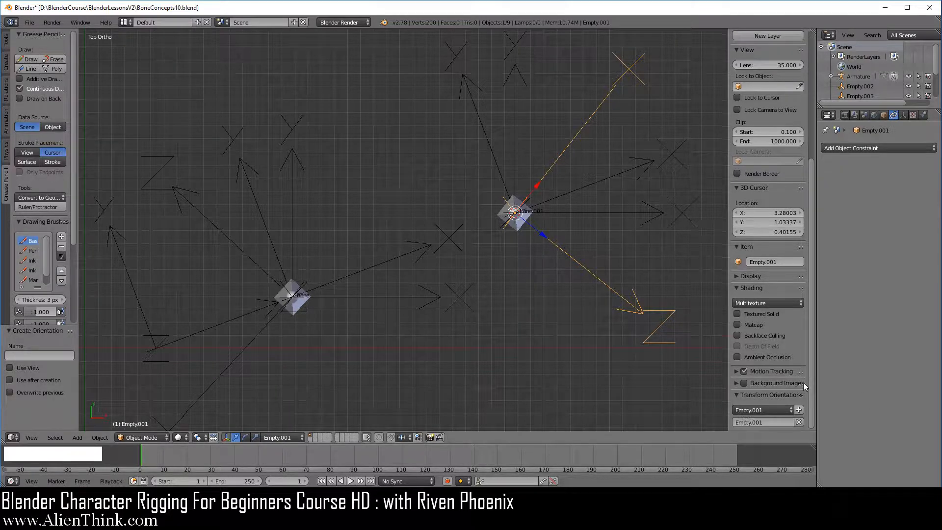
left_click(767, 422)
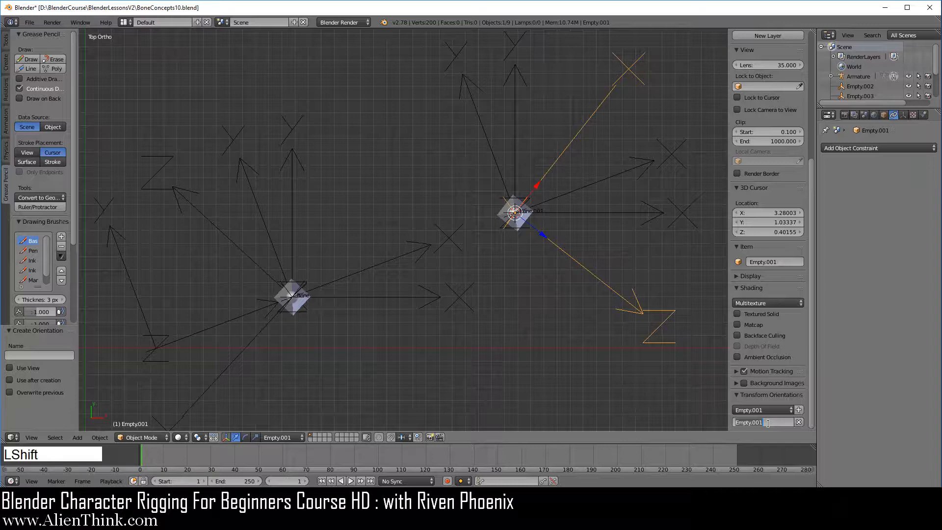
type("BoneLocalEdit")
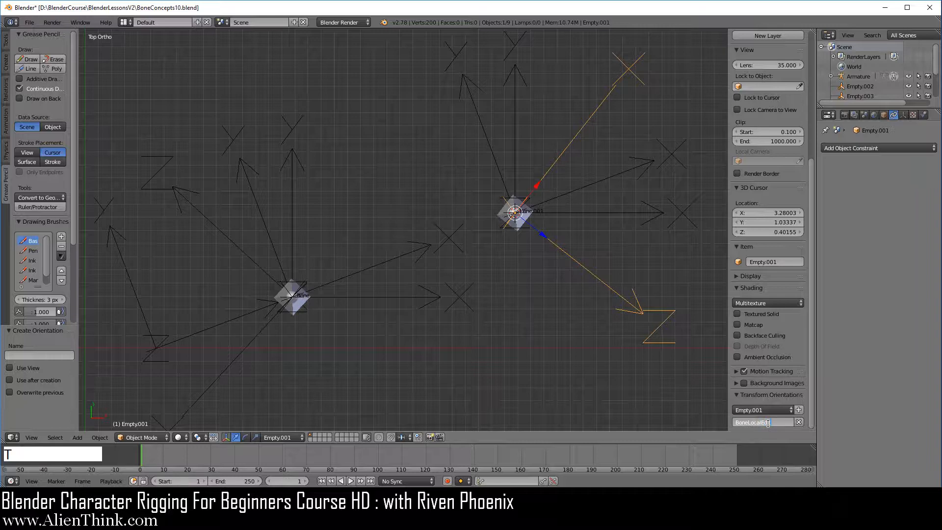
key("Return")
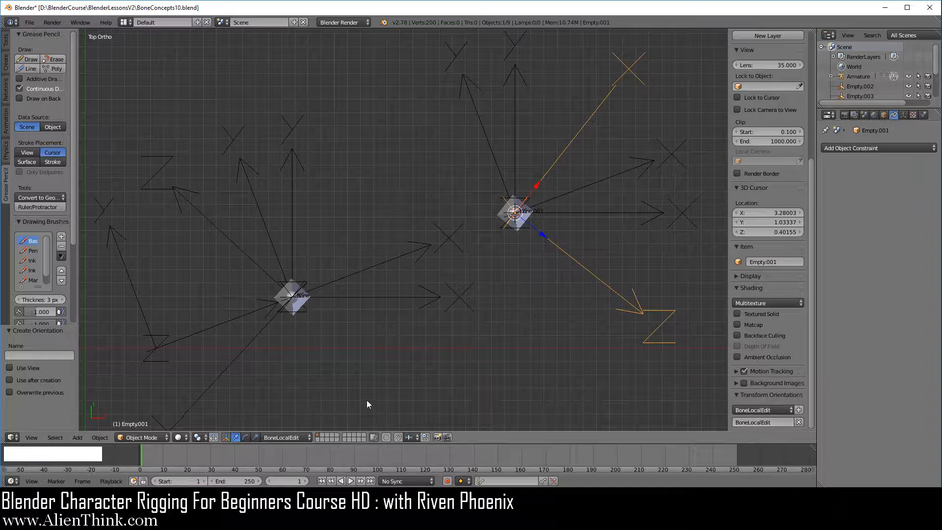
- Set the transform orientation to Local and select Bone.001 of the armature
left_click(291, 437)
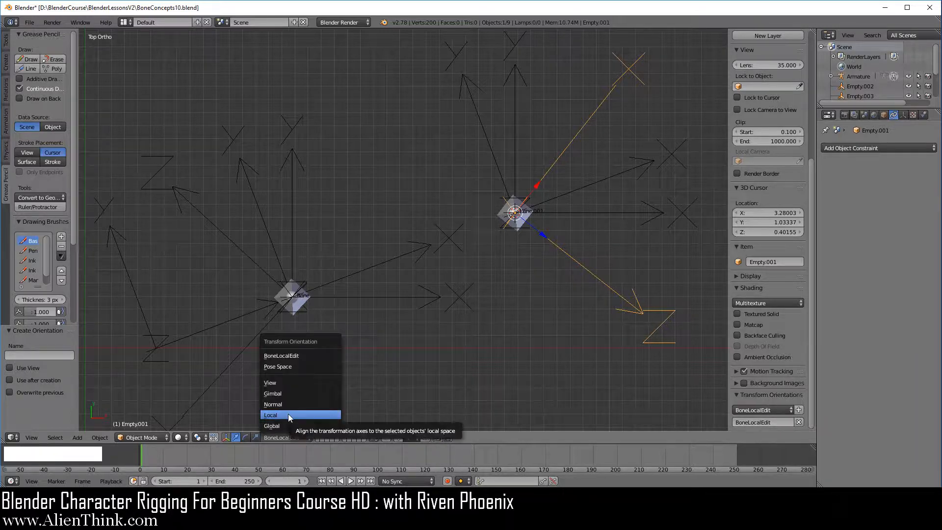
left_click(288, 415)
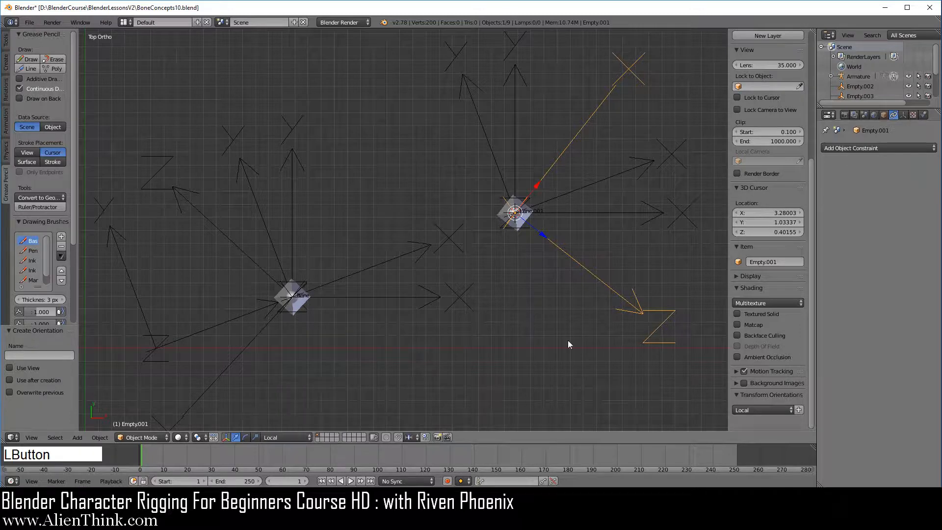
right_click(516, 227)
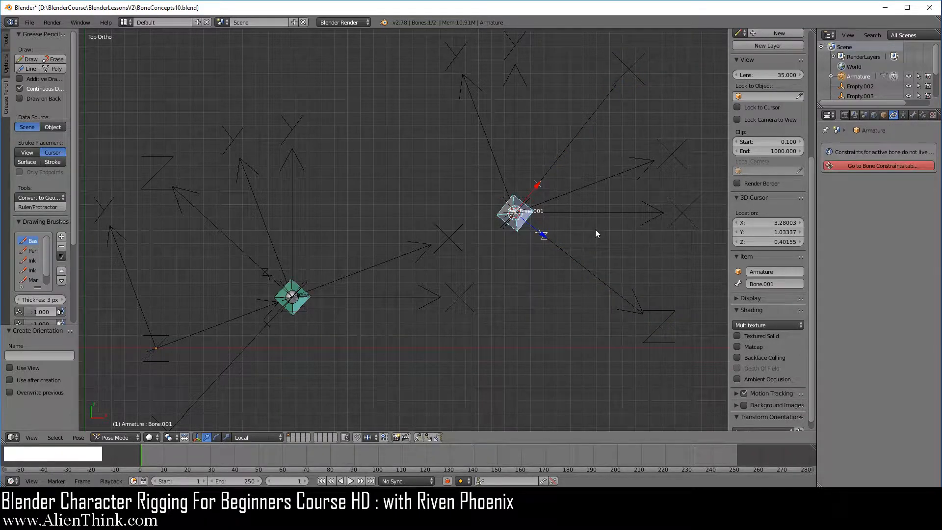
- Rotate Bone.001 by 72.466° in the top view
key("r")
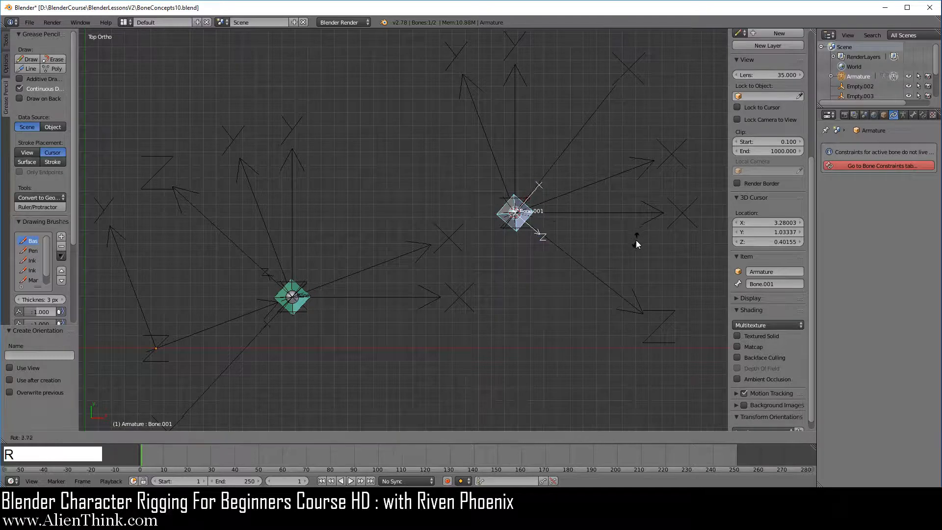
left_click(531, 323)
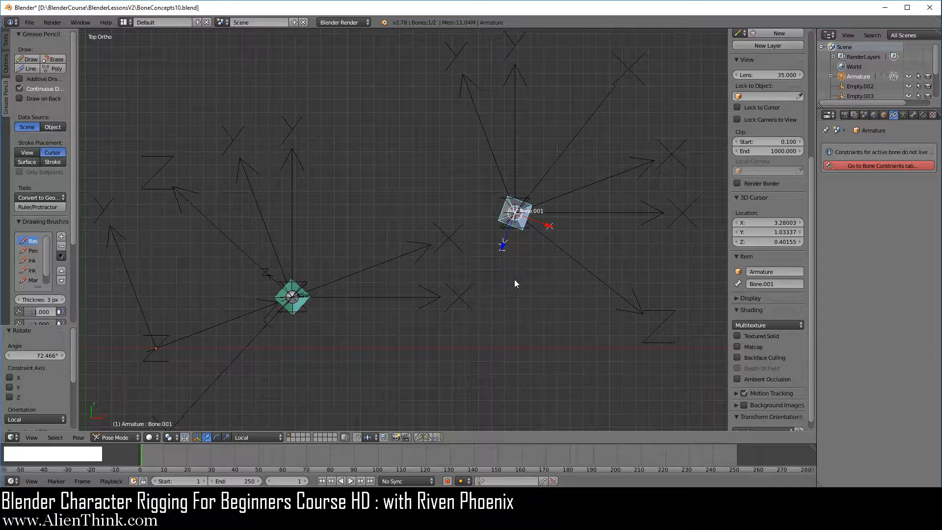
- Remove the Copy Location constraint from the bone named Bone
right_click(304, 303)
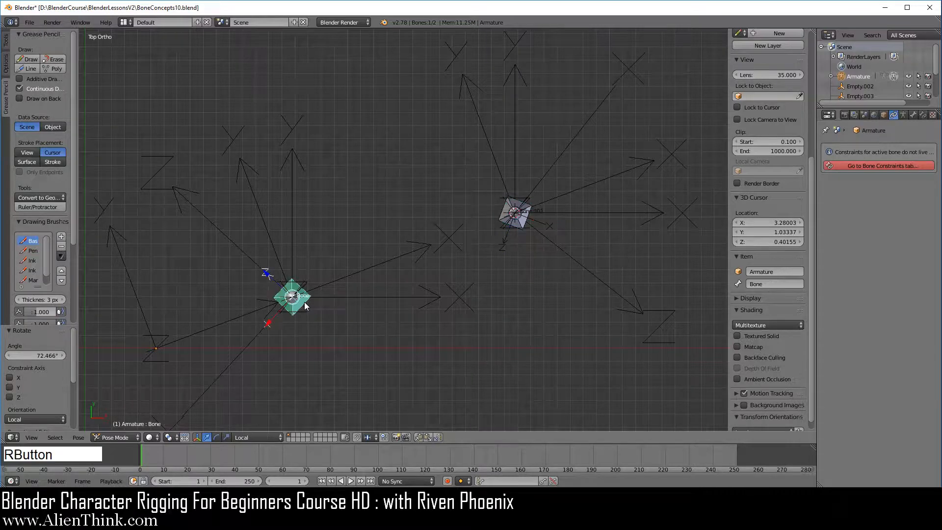
left_click(922, 119)
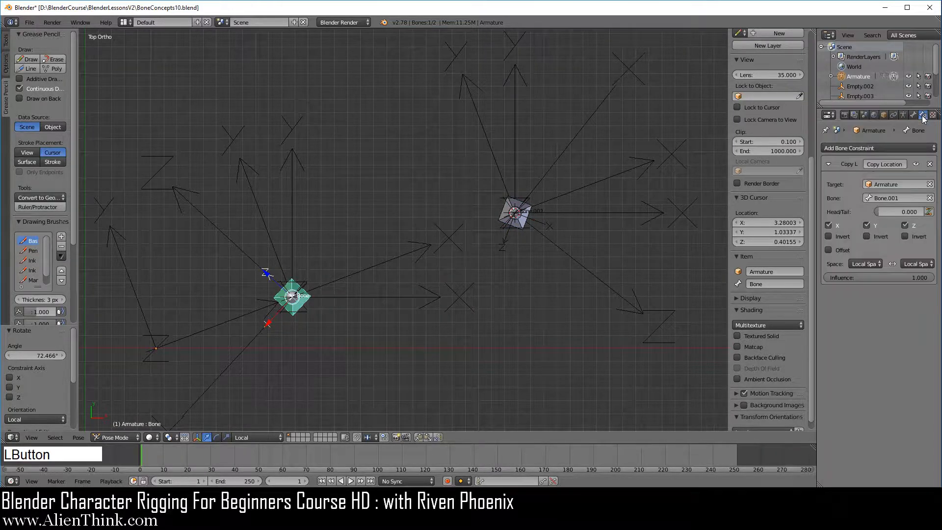
left_click(934, 168)
- Add a Copy Rotation constraint to Bone with Armature as the target and Bone.001 as the target bone
left_click(854, 148)
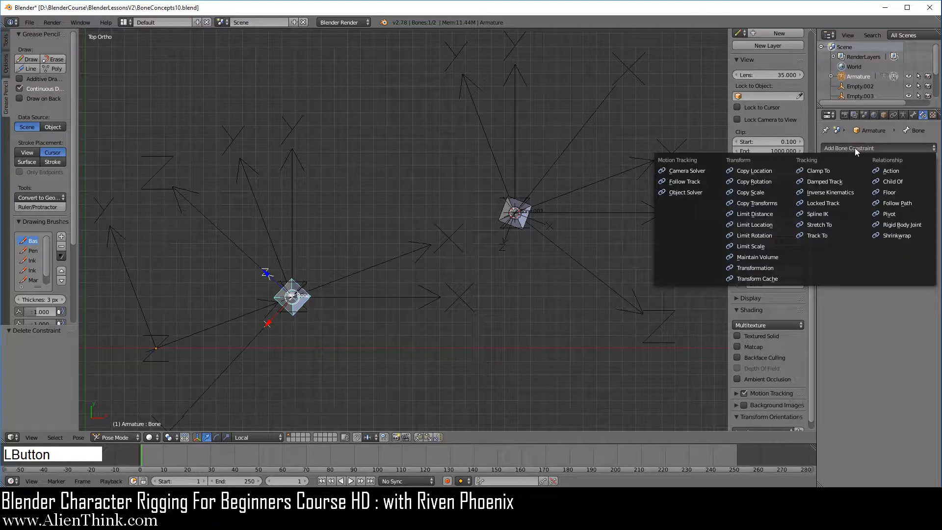
left_click(758, 181)
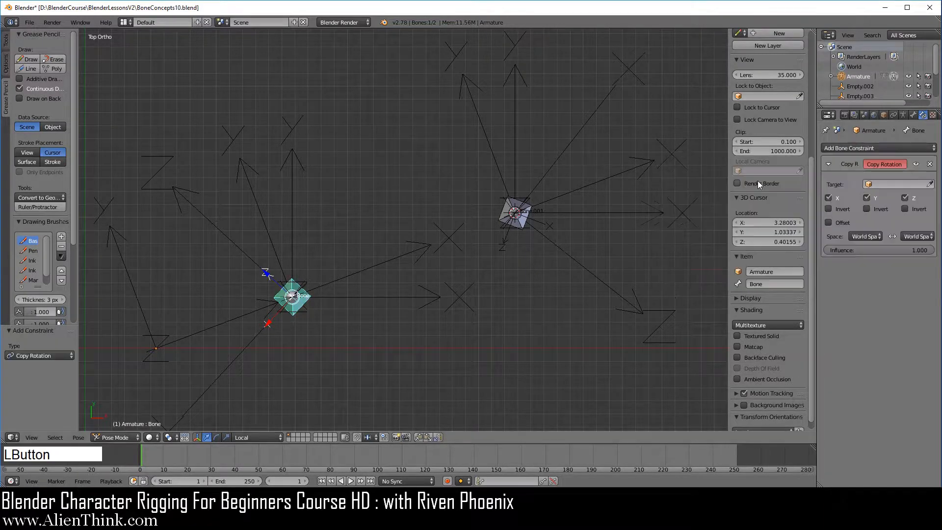
left_click(894, 185)
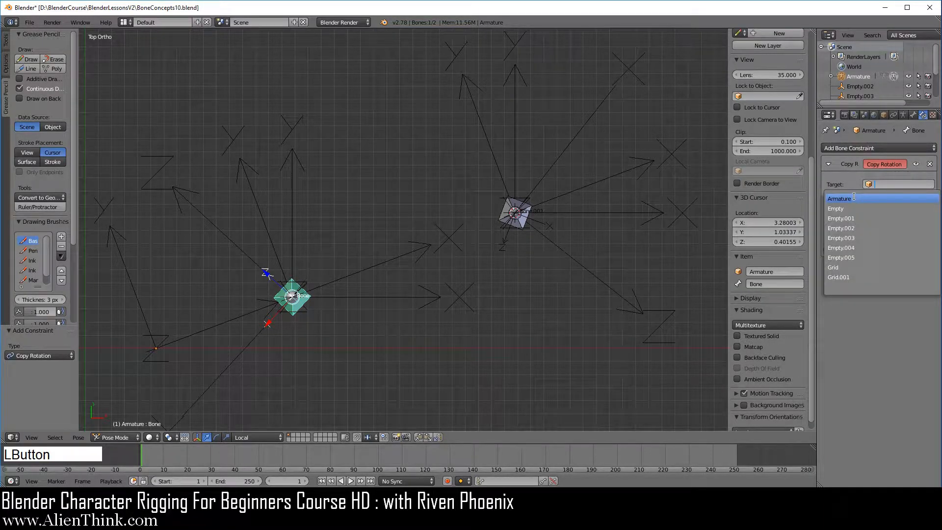
left_click(854, 197)
left_click(884, 198)
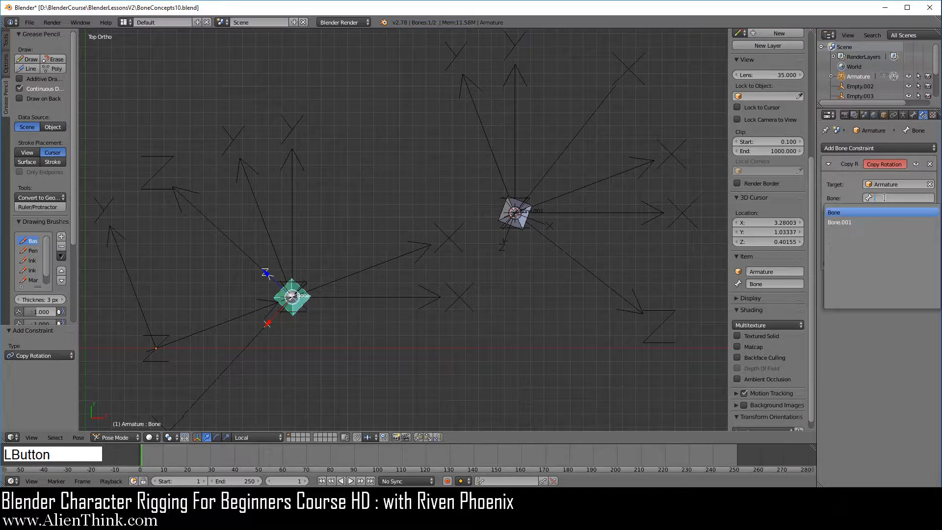
left_click(853, 222)
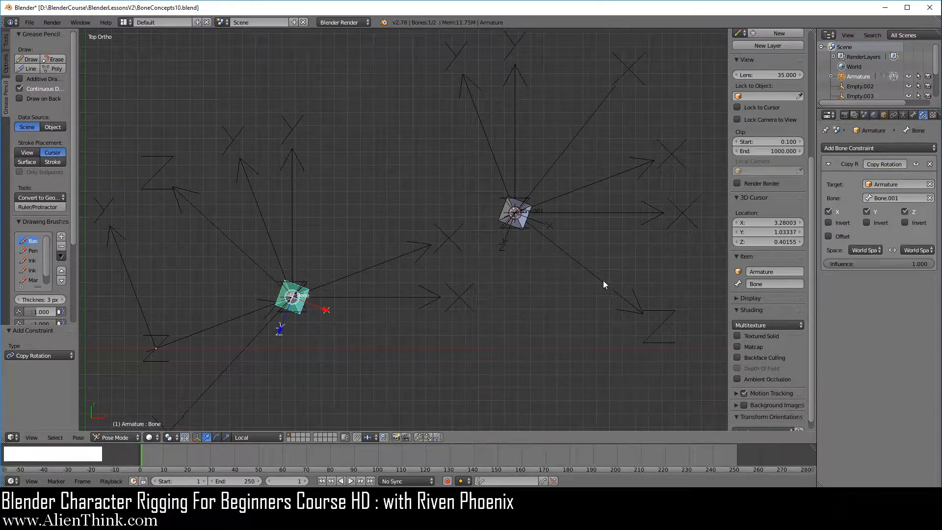
- Examine the target and owner space options of Bone's Copy Rotation constraint
left_click(866, 250)
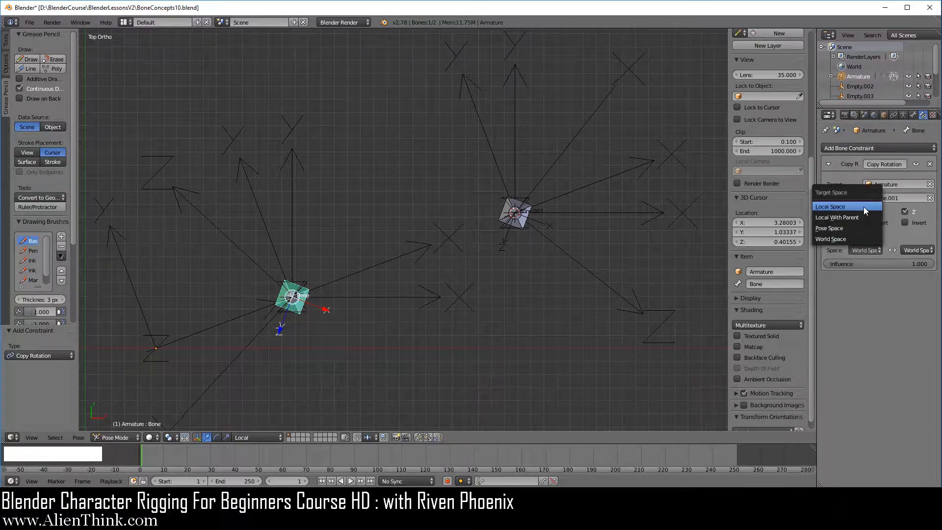
left_click(916, 250)
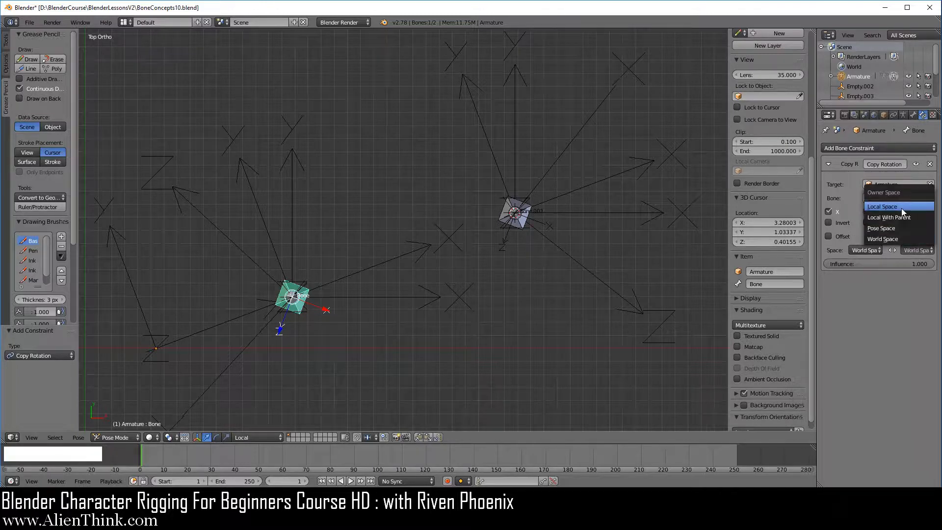
- Try rotating Bone.001 about its local X axis in a perspective-angled view, using the Local transform orientation, to test the copied rotation on Bone
right_click(518, 222)
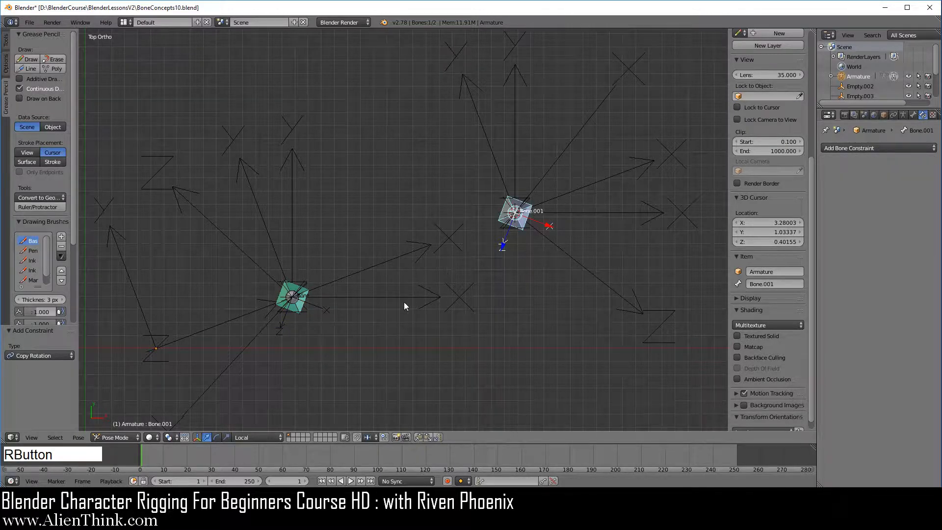
middle_click_drag(372, 359, 533, 241)
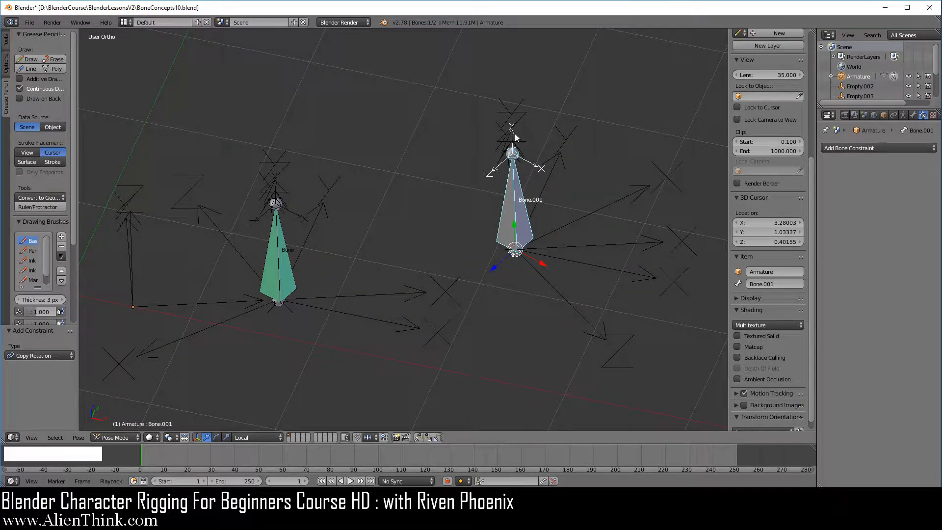
left_click(258, 437)
left_click(254, 418)
key("r")
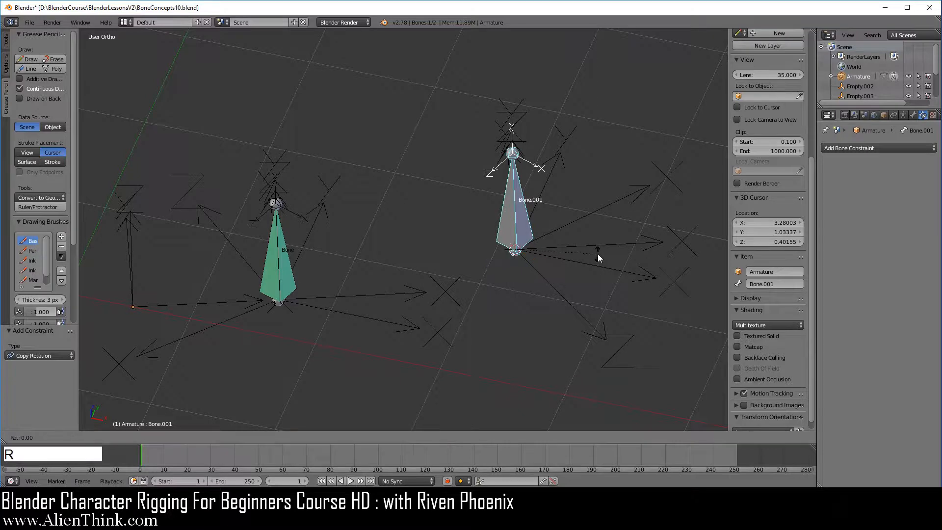
key("x")
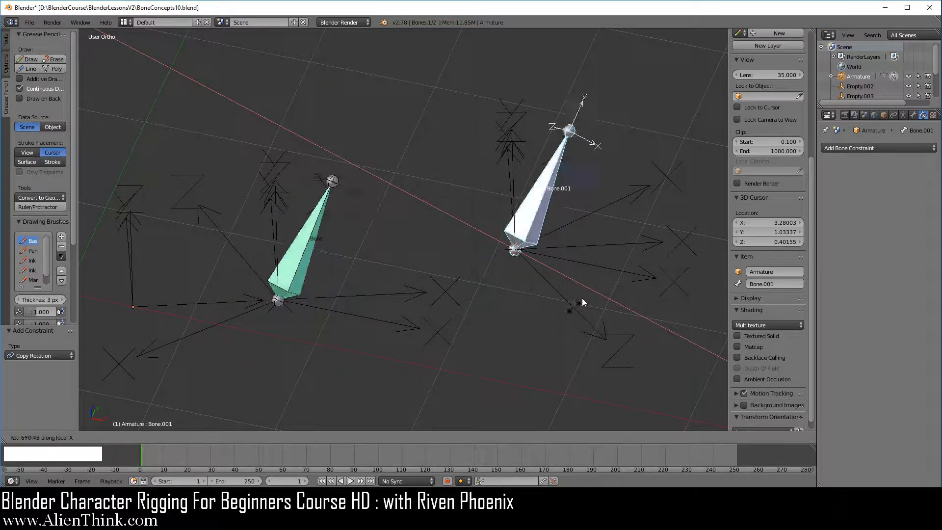
right_click(591, 246)
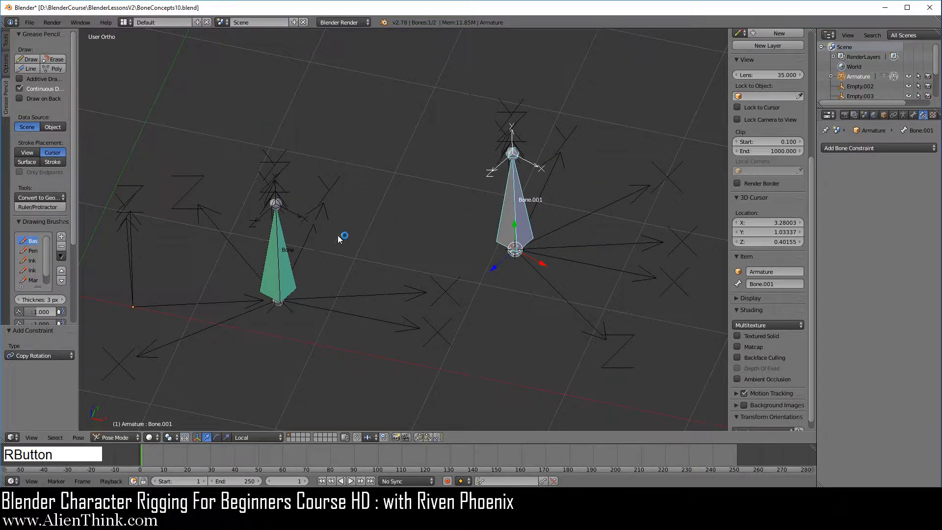
- Check Bone's axes and constraint, and try rotating Bone.001 about its local Z axis
right_click(272, 263)
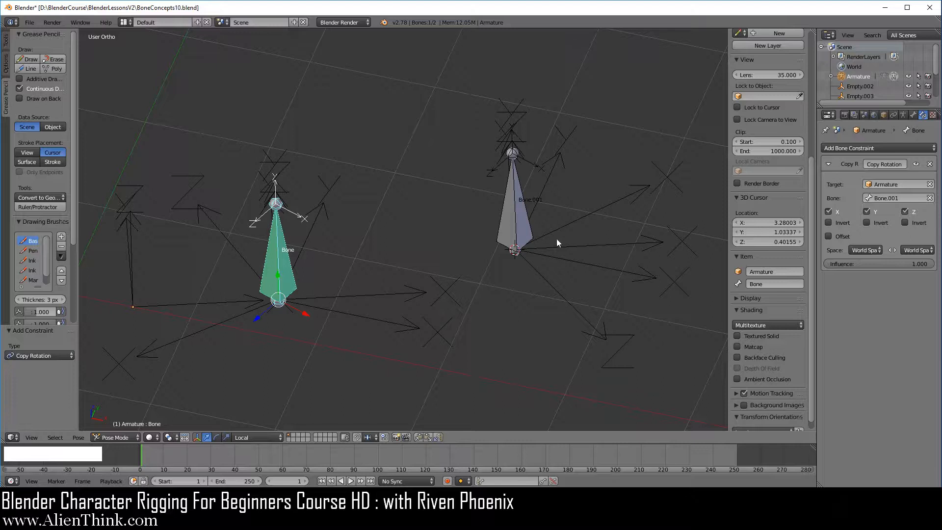
right_click(519, 217)
key("r")
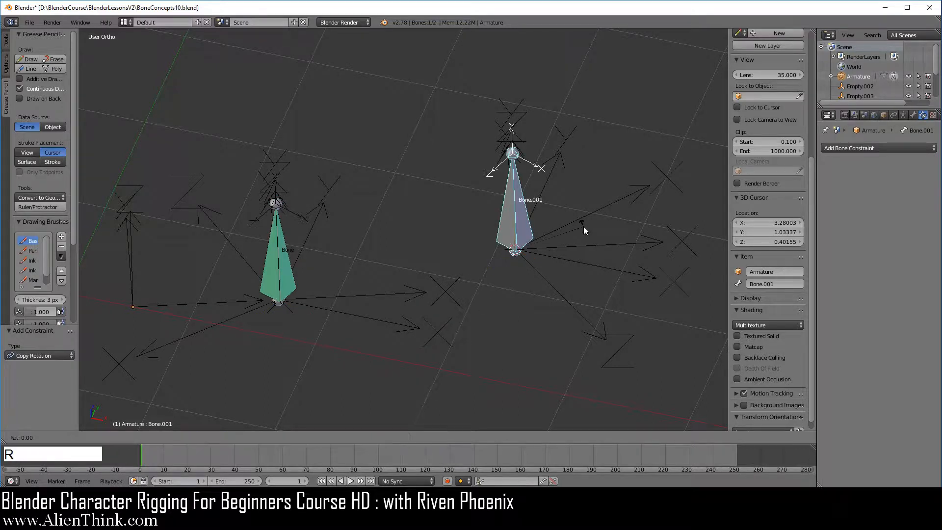
key("z")
key("z")
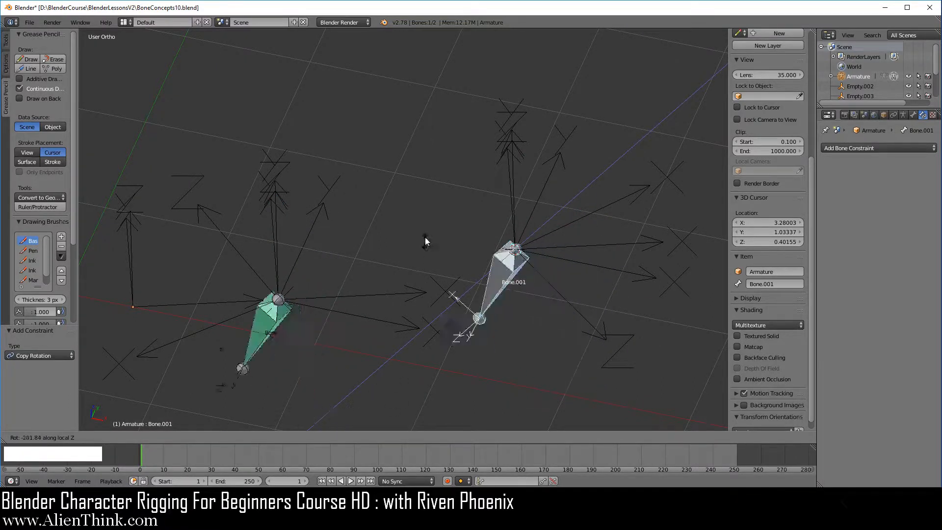
right_click(589, 252)
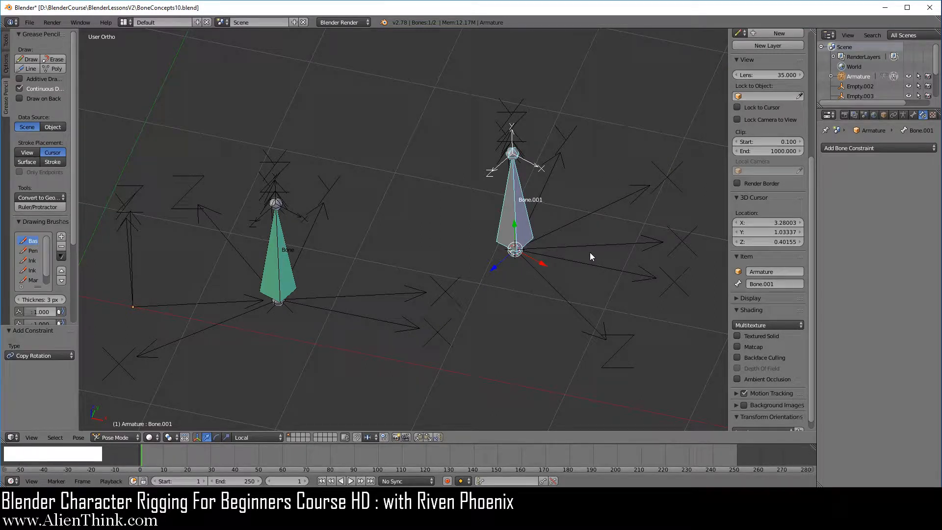
- Try rotating Bone.001 about its local Y axis
key("r")
key("y")
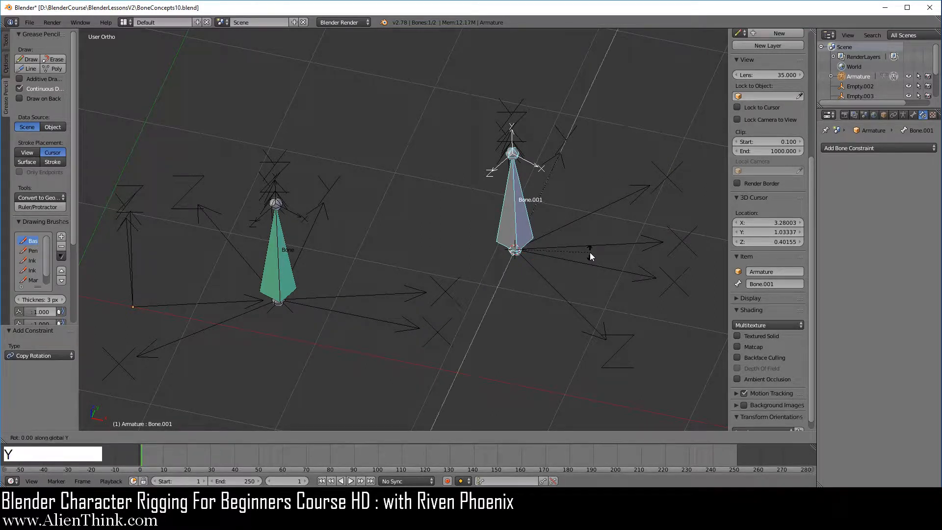
key("y")
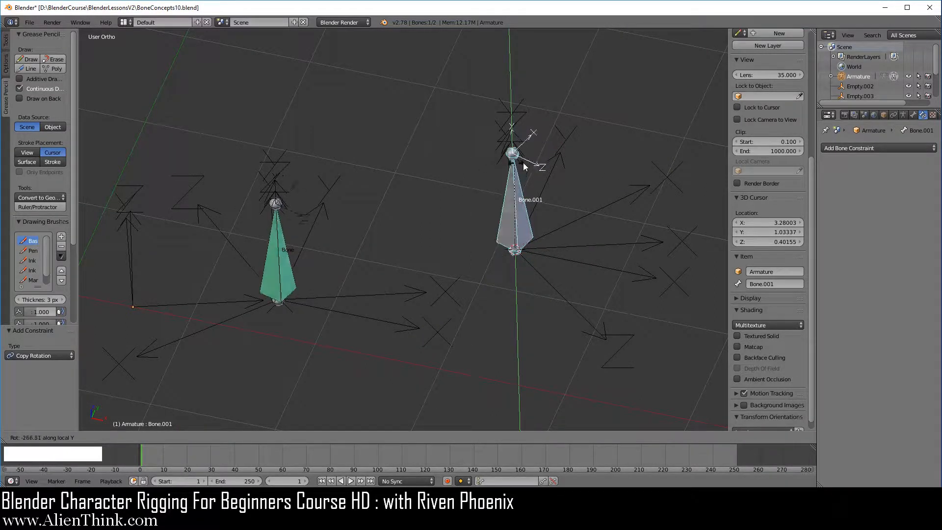
right_click(563, 252)
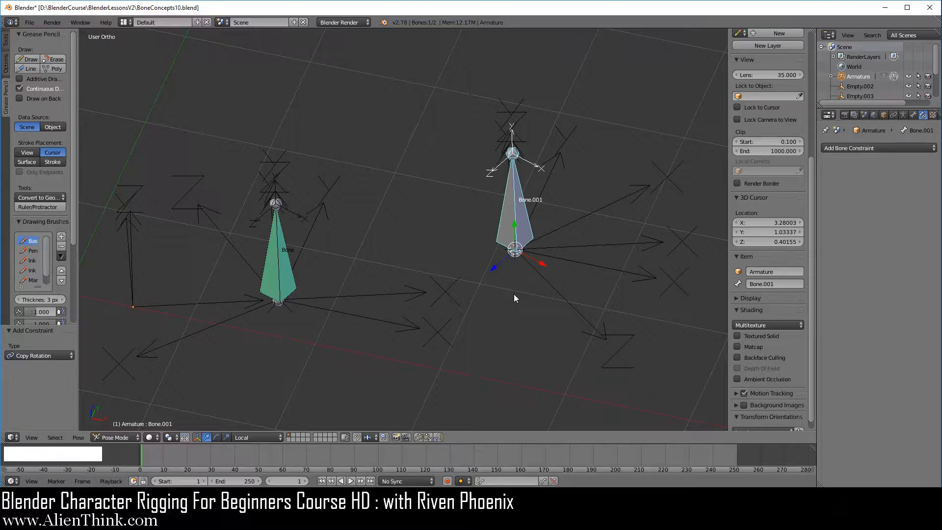
- Compare Bone.001's Local axes in the top view with the BoneLocalEdit orientation, set while Empty.001 is selected
key("KP_7")
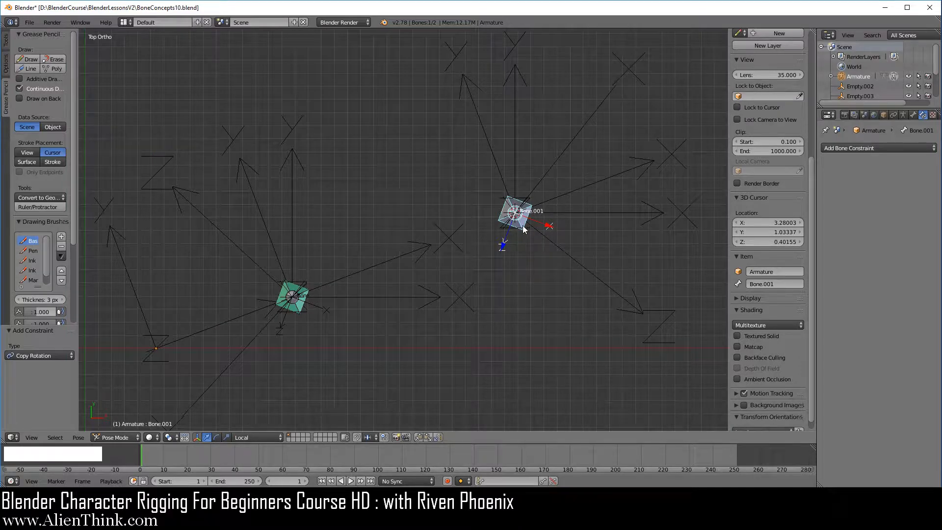
left_click(258, 436)
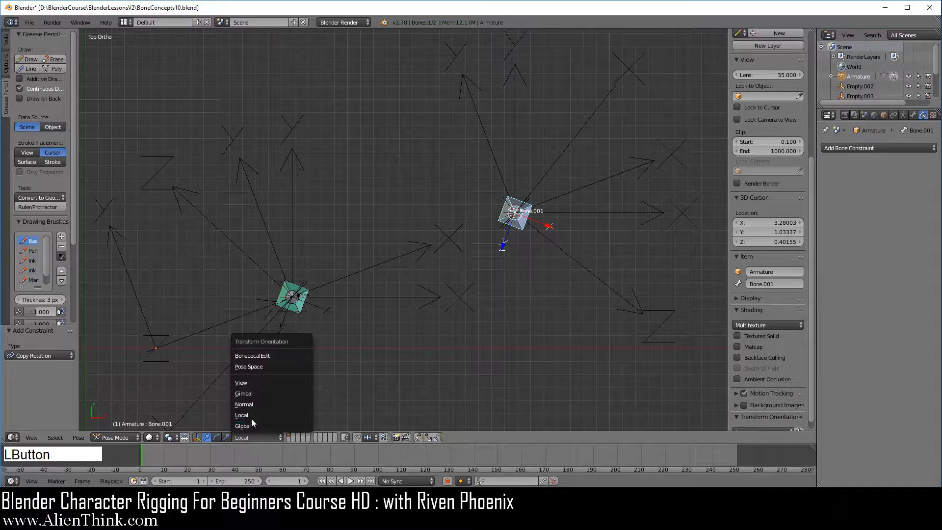
left_click(251, 414)
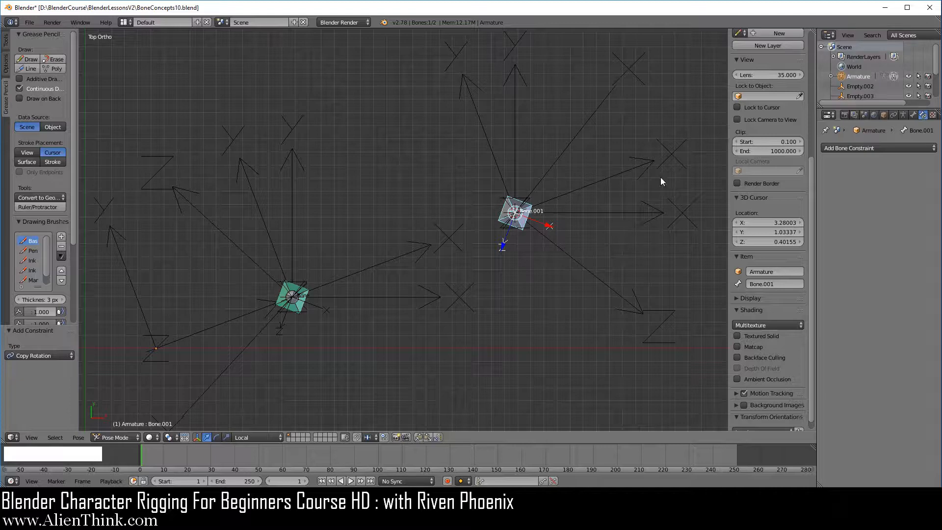
right_click(578, 140)
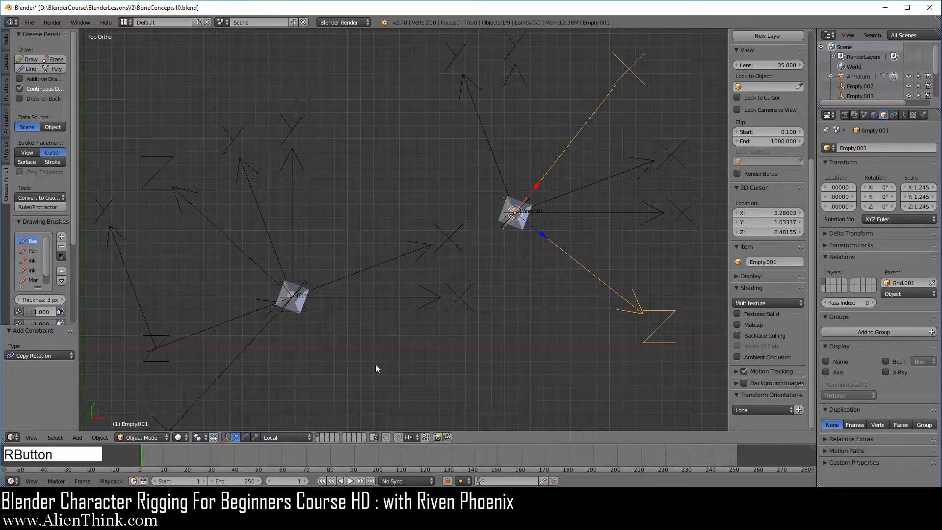
left_click(284, 436)
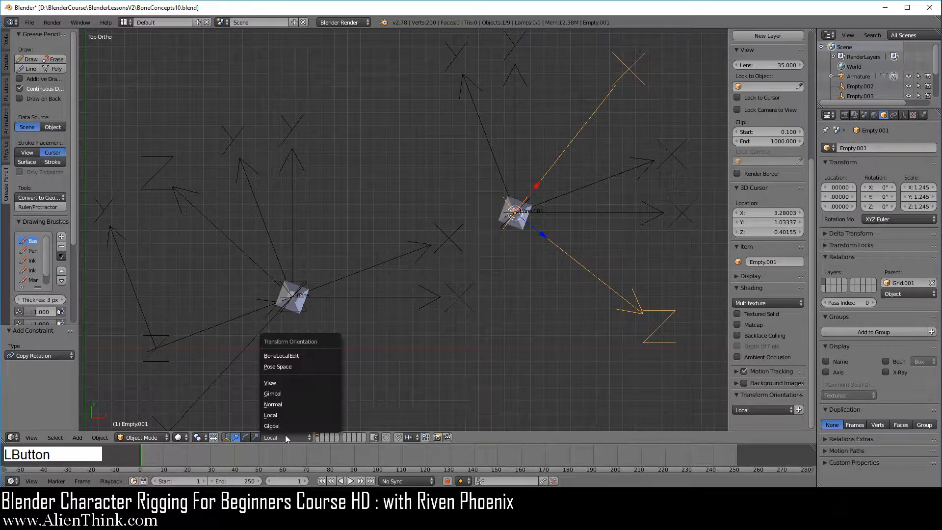
left_click(313, 355)
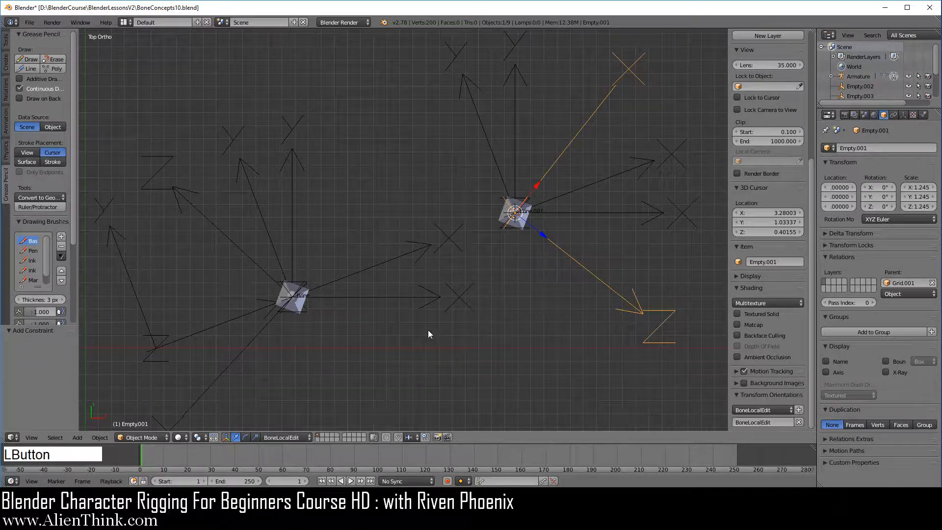
right_click(519, 226)
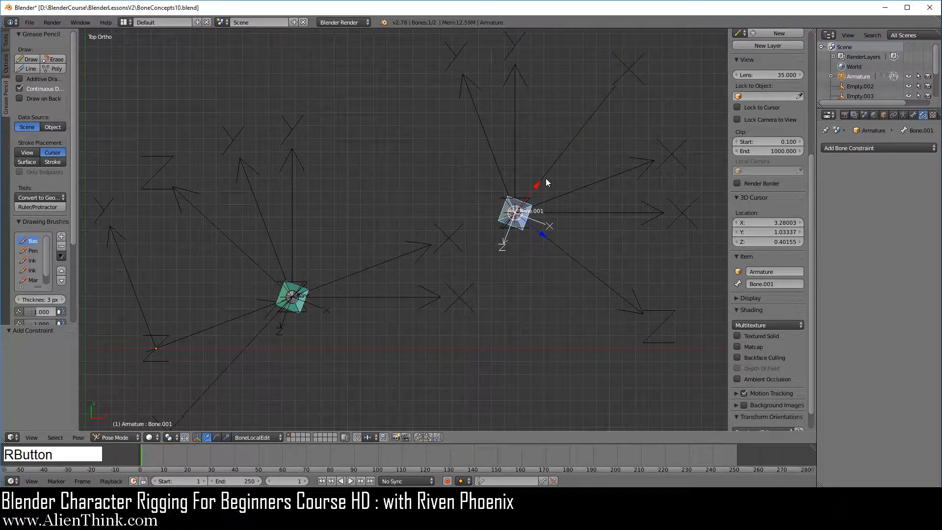
- Set the transform orientation back to Local for Bone.001 and select Bone
left_click(265, 437)
left_click(258, 416)
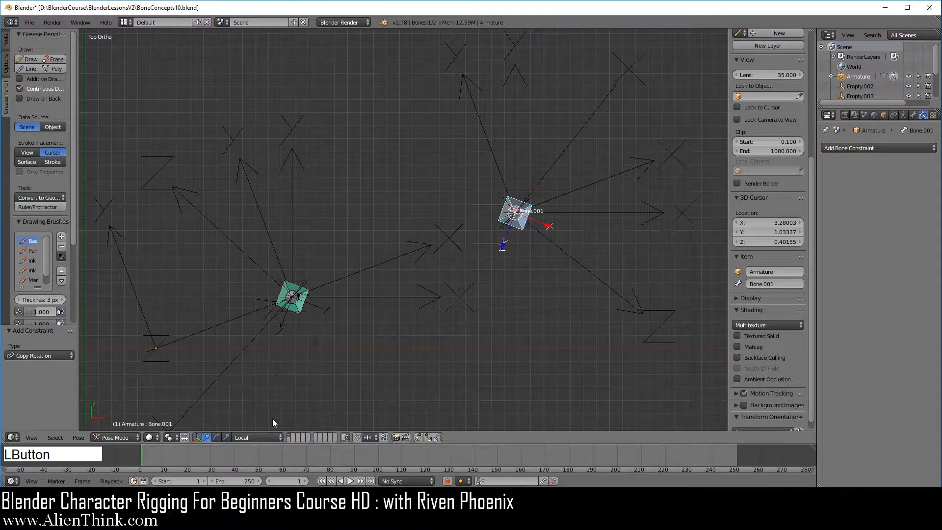
right_click(301, 308)
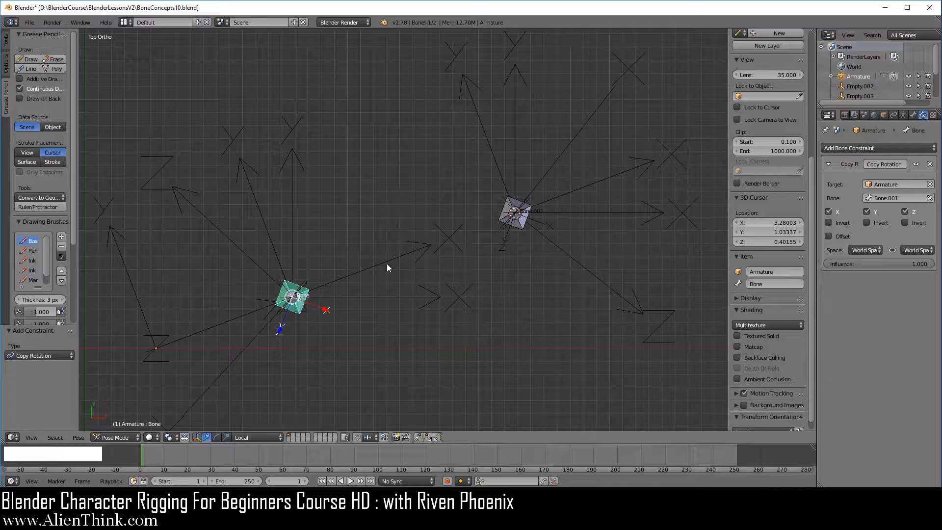
- Draw a straight vertical Grease Pencil line from the tip of the upper Y arrow down through Bone.001
middle_click_drag(396, 323, 394, 301, "shift")
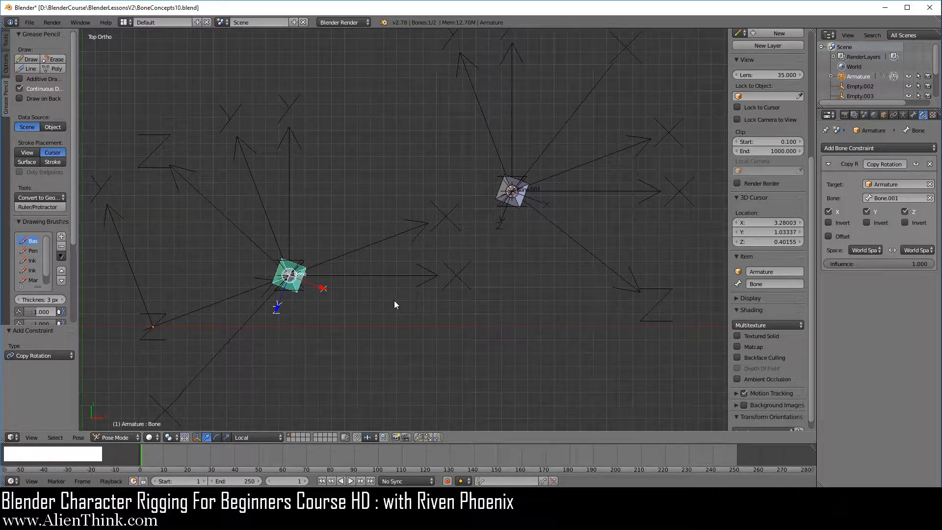
left_click(30, 69)
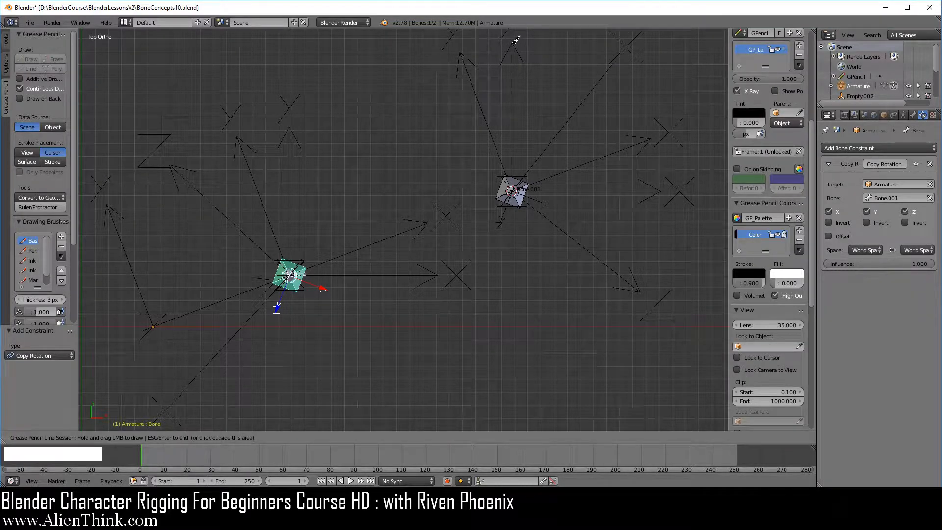
left_click_drag(514, 43, 516, 322)
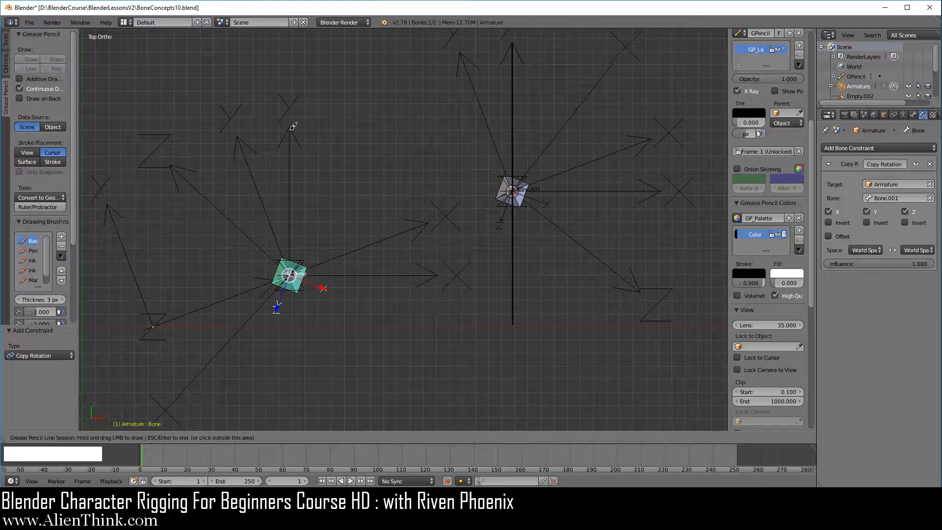
- Draw a vertical Grease Pencil line from the upright Y arrow's tip through Bone, and straight lines along both bones' local Z axes
left_click_drag(293, 126, 293, 402)
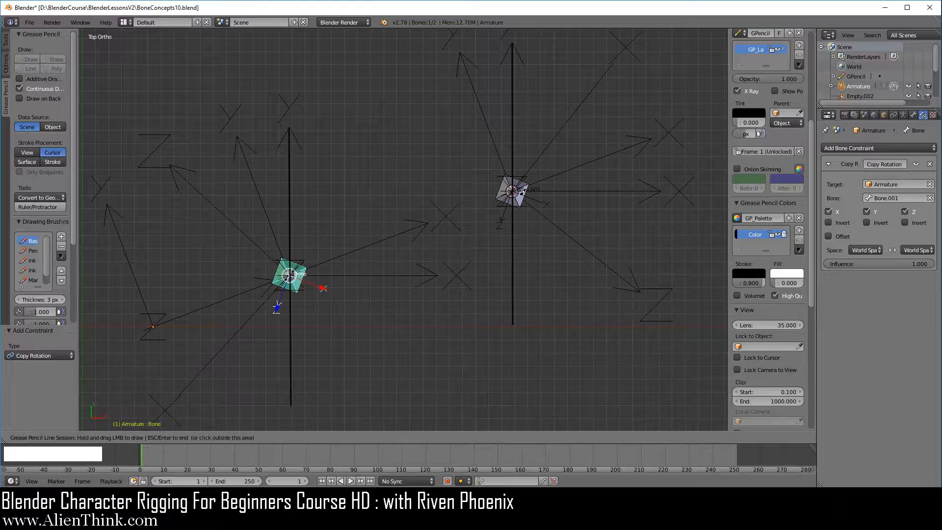
key("Escape")
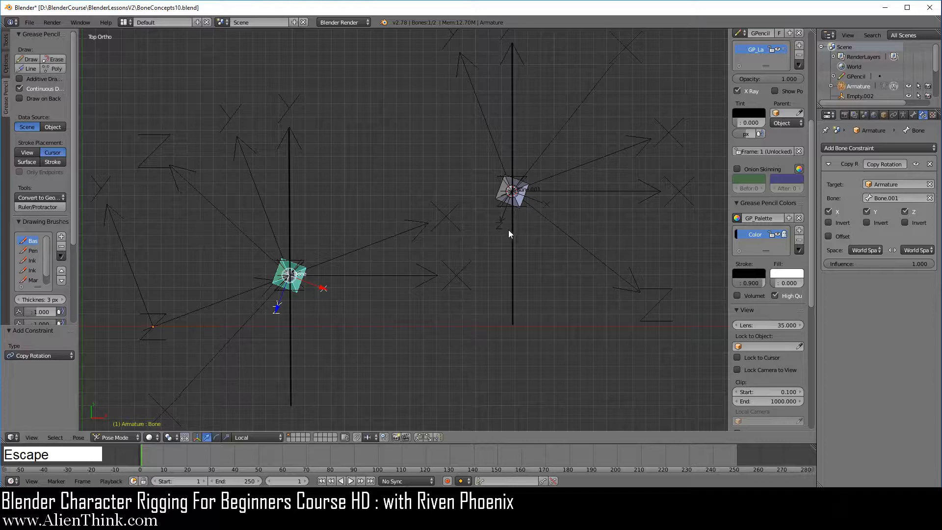
right_click(523, 206)
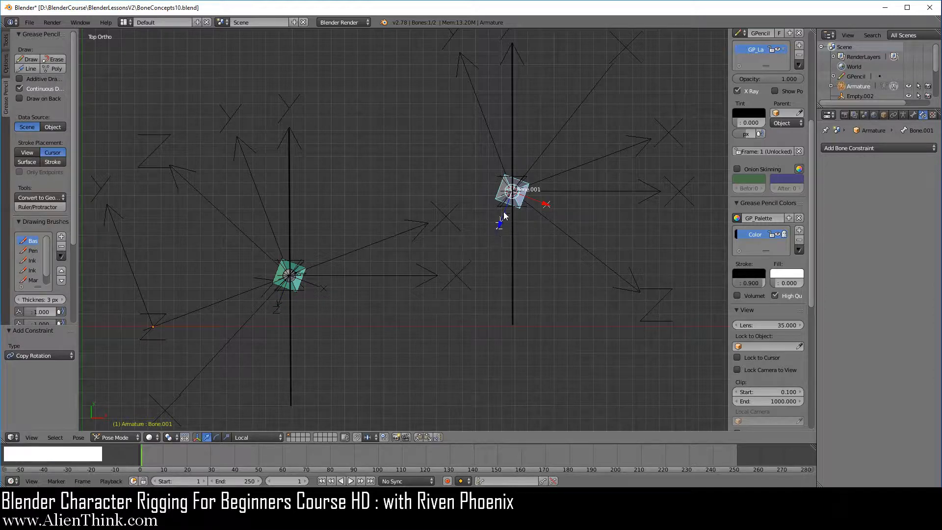
left_click(29, 68)
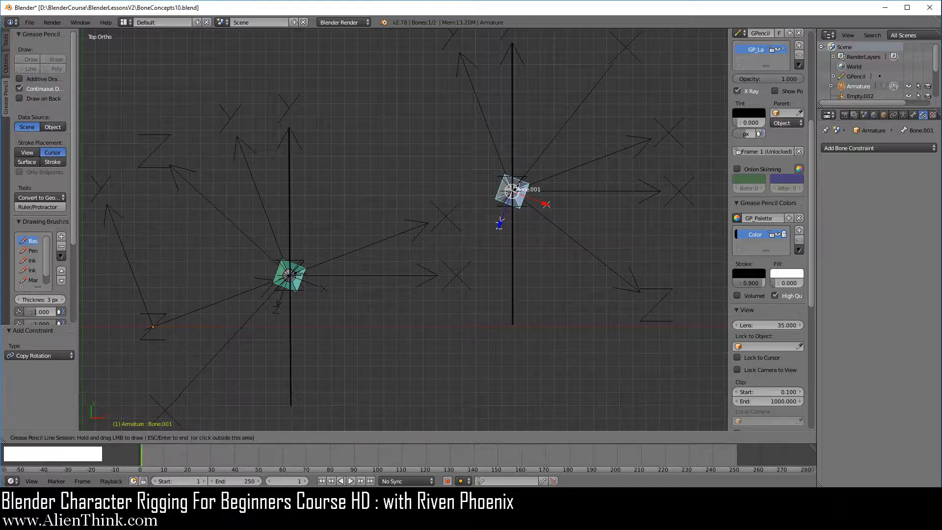
left_click_drag(513, 190, 466, 312)
left_click_drag(291, 274, 241, 398)
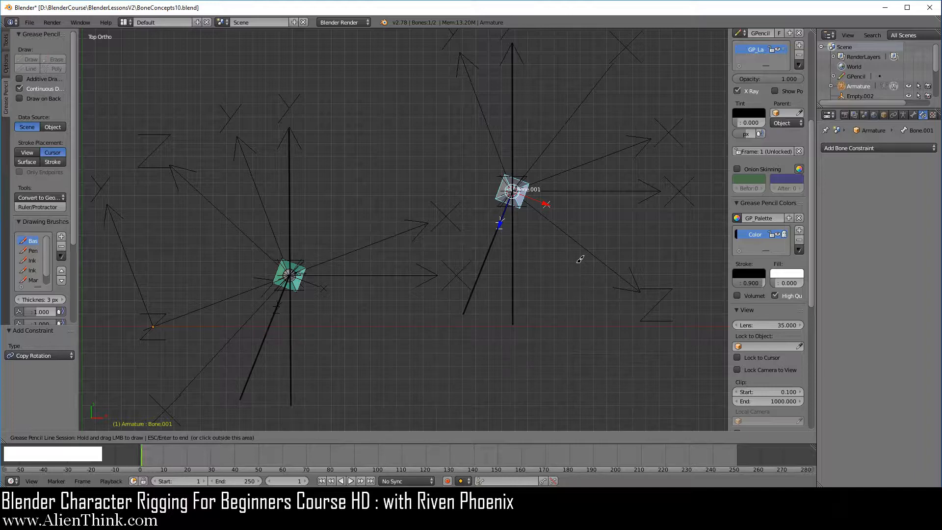
key("Escape")
- Try rotating Bone.001 in the top view to compare how Bone follows it
key("r")
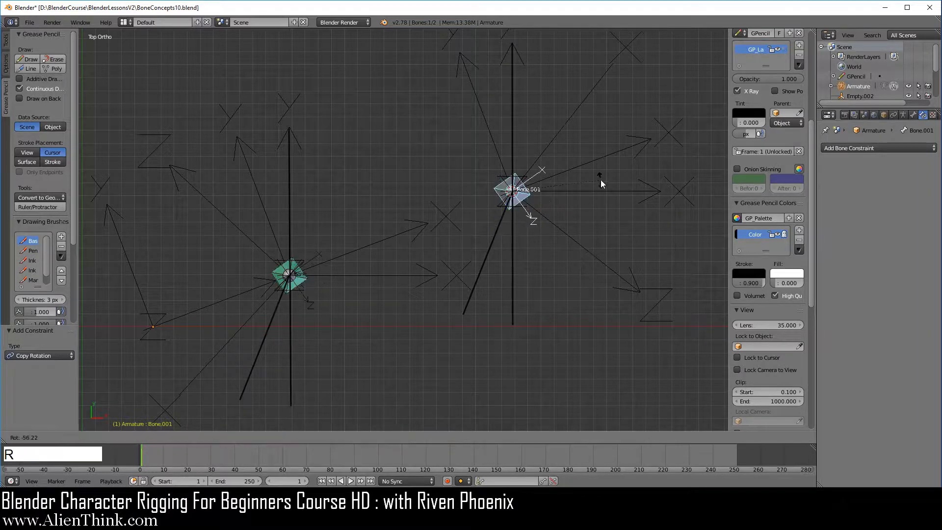
right_click(574, 273)
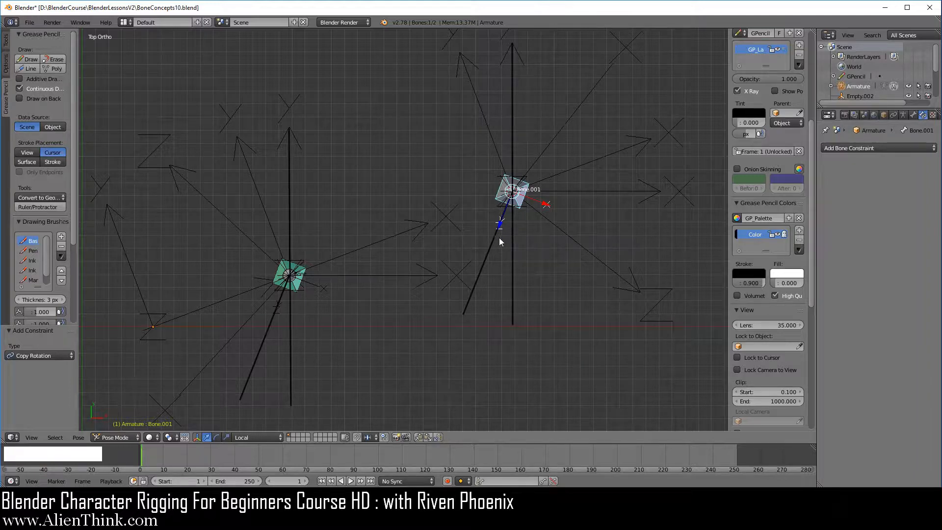
- Remove the Grease Pencil lines and set the target space of Bone's Copy Rotation constraint to Pose Space
right_click(302, 281)
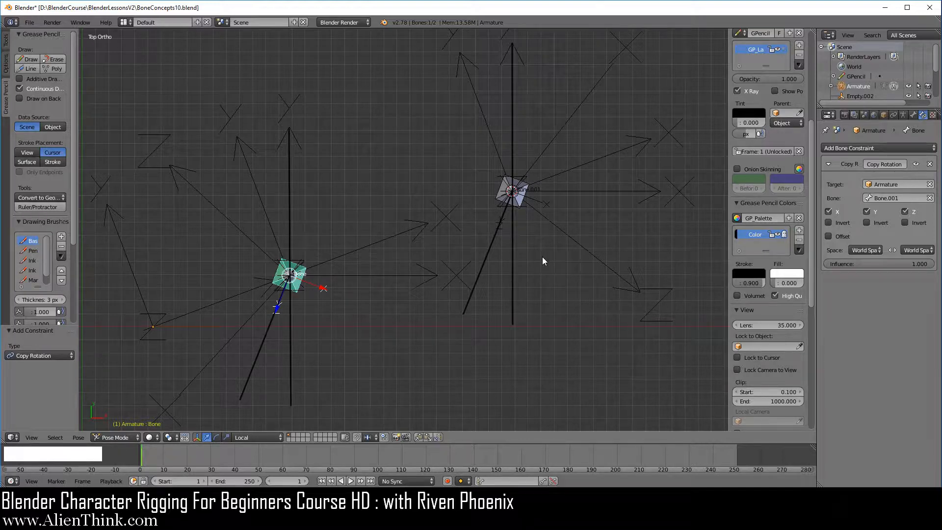
scroll(767, 244, "up", 8)
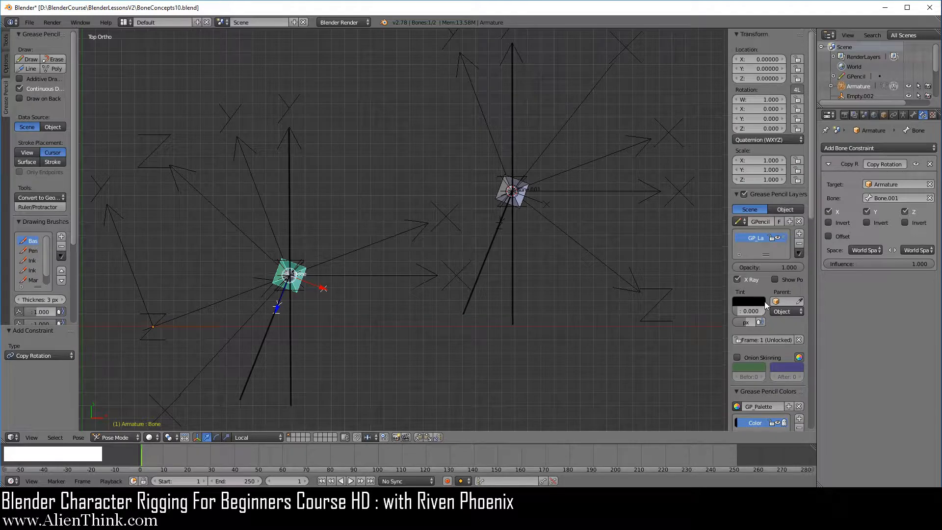
left_click(799, 221)
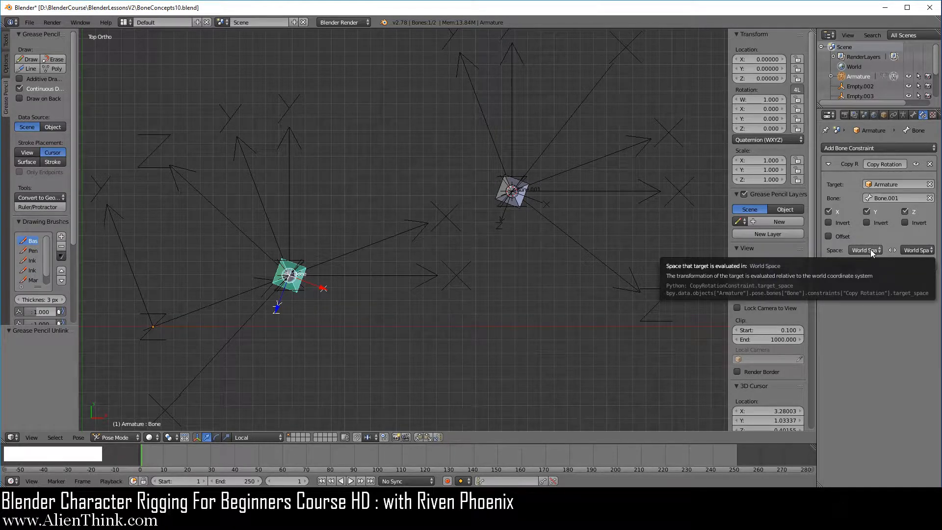
left_click(870, 249)
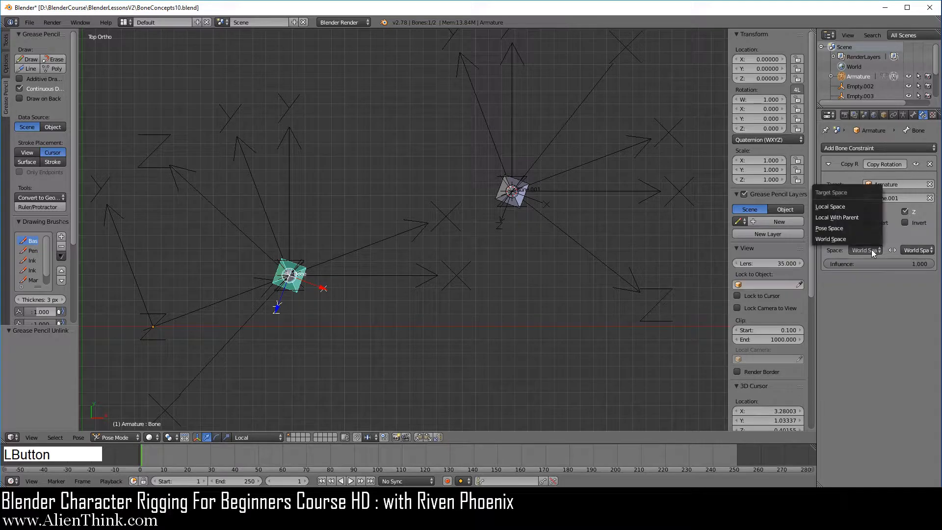
left_click(854, 228)
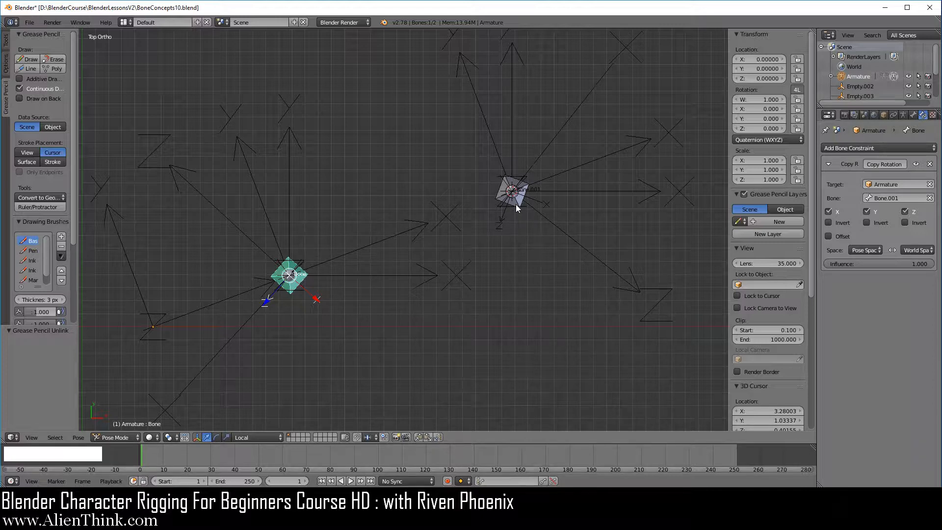
- Select Empty.003 and draw straight Grease Pencil lines from its Y arrow tip through Bone.001 and from the upright Y arrow down through Bone
right_click(489, 131)
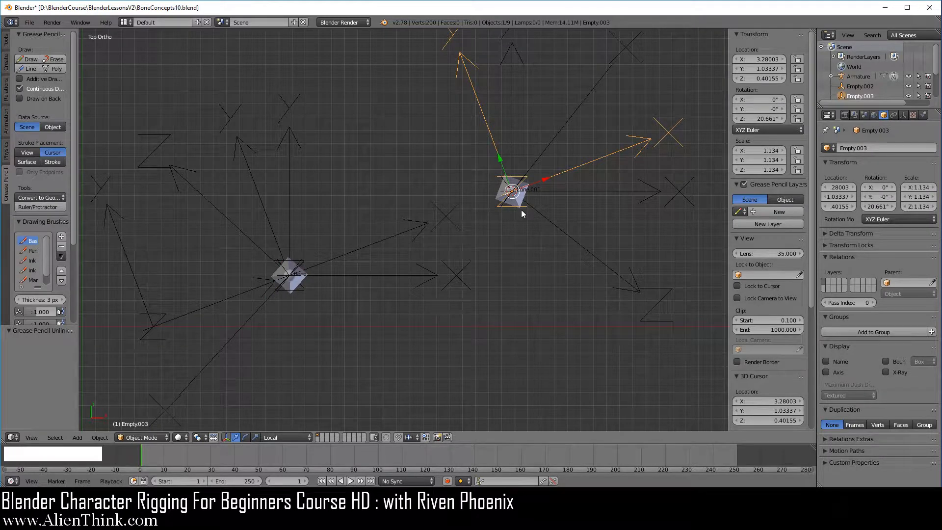
left_click(27, 70)
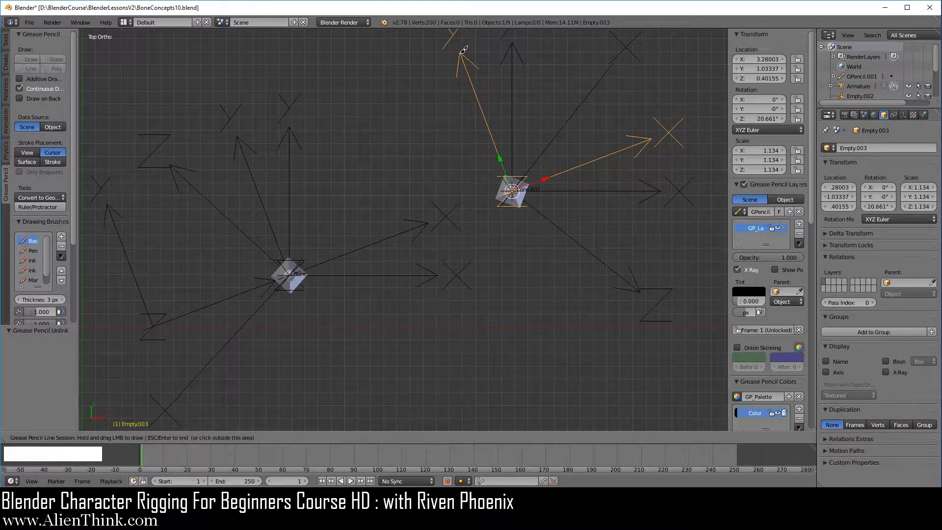
left_click_drag(461, 52, 565, 322)
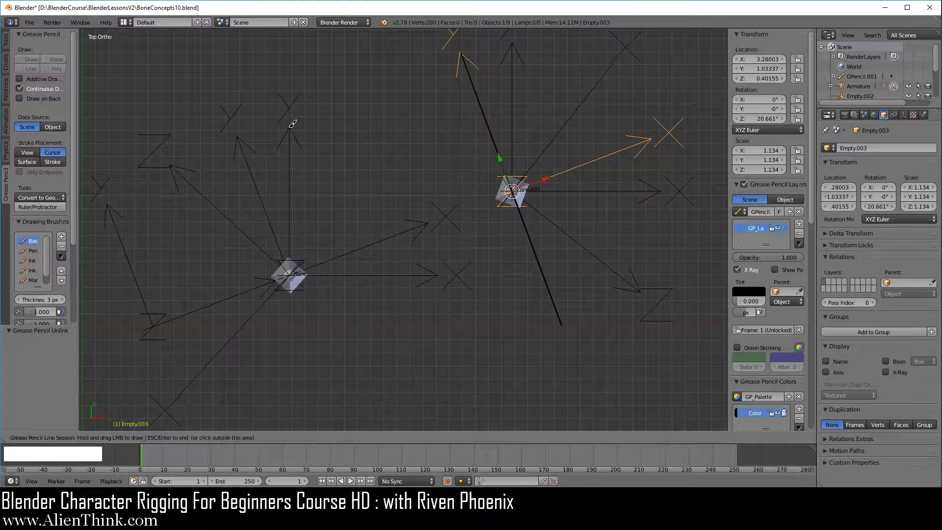
left_click_drag(292, 125, 292, 416)
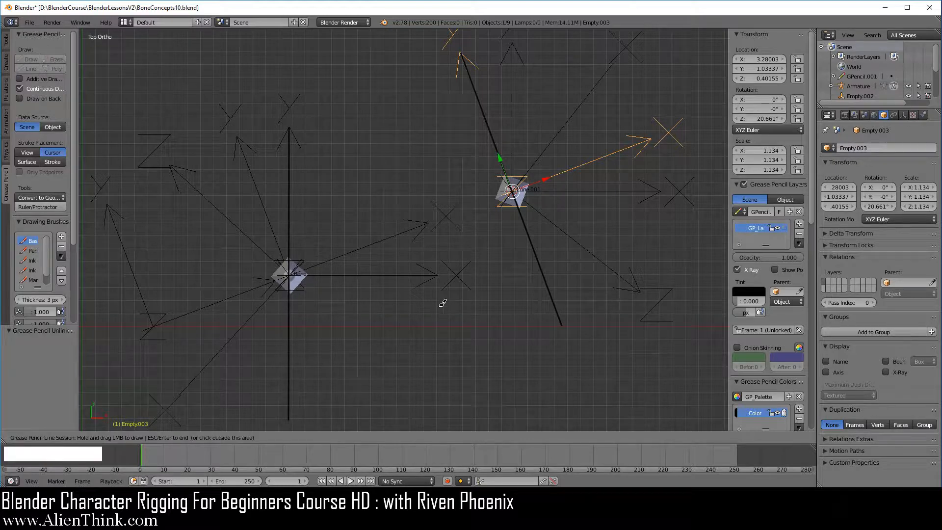
key("Escape")
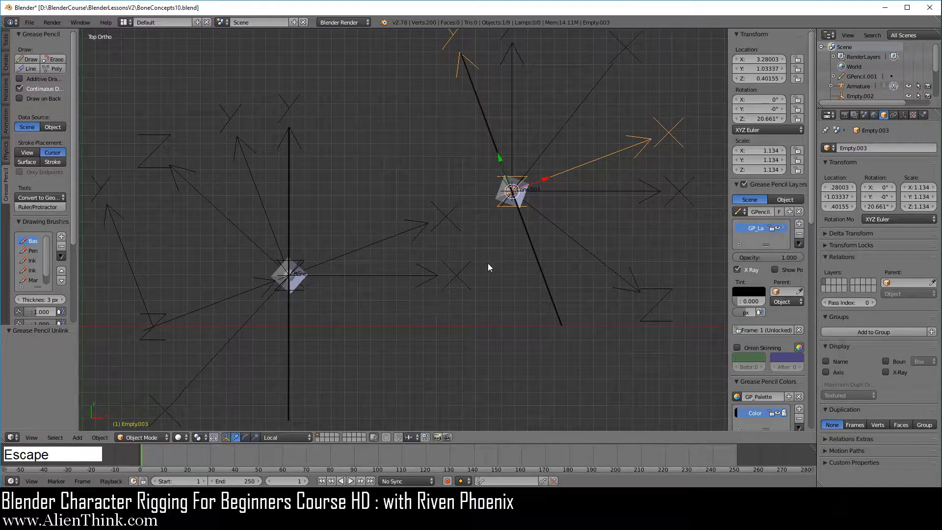
- Draw straight Grease Pencil lines along the local Z axis of Bone.001 and along the local Z axis of Bone
right_click(523, 194)
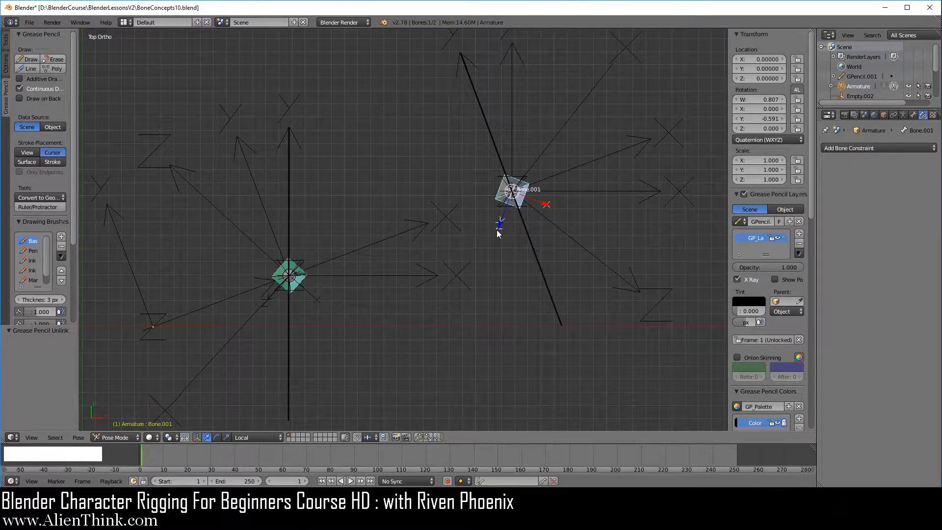
left_click(25, 68)
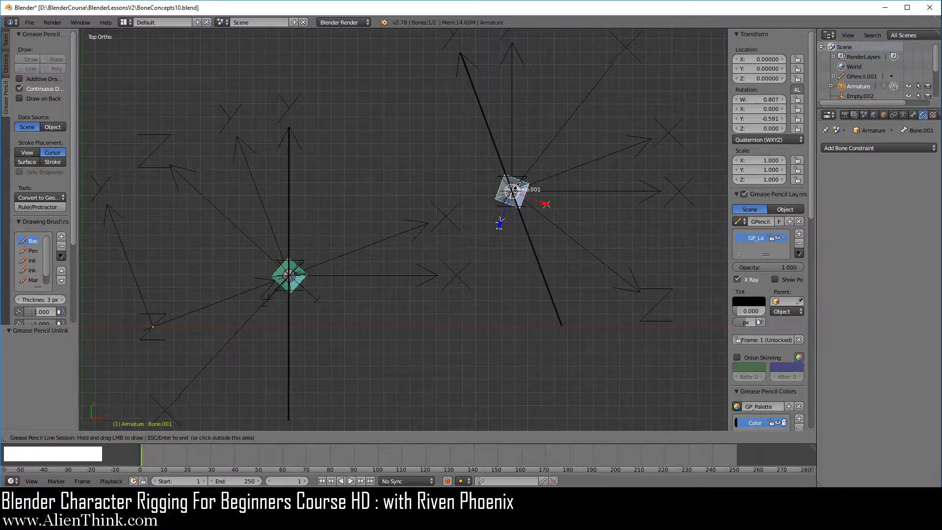
left_click_drag(505, 224, 466, 334)
right_click(304, 283)
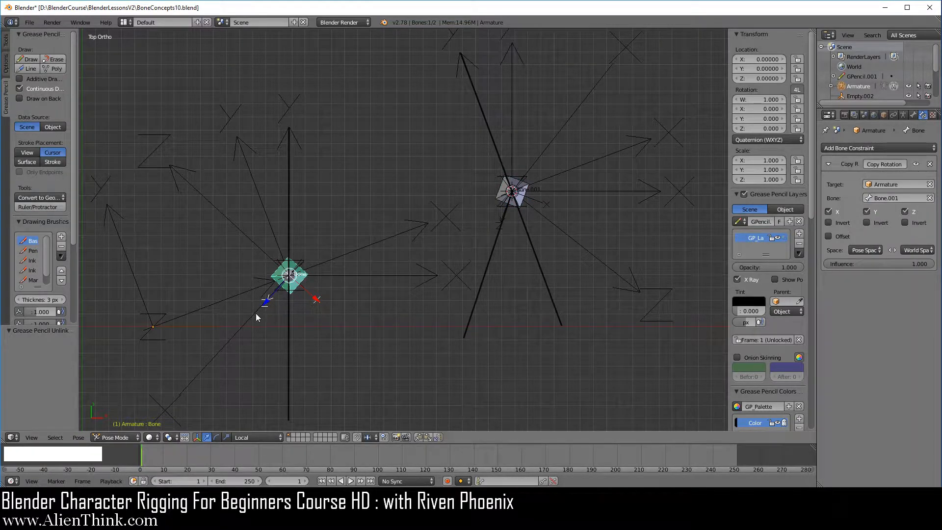
left_click(27, 68)
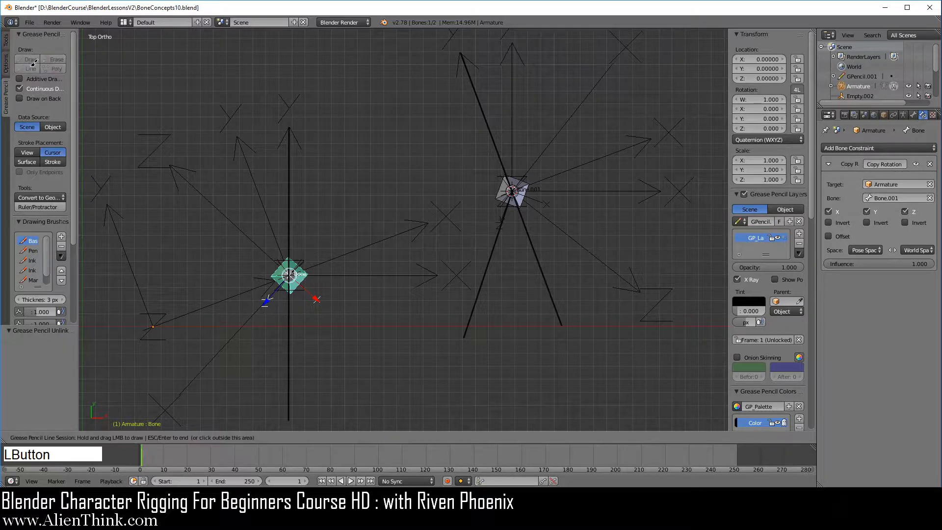
mouse_move(289, 273)
left_mouse_down()
mouse_move(228, 369)
mouse_move(192, 386)
left_mouse_up()
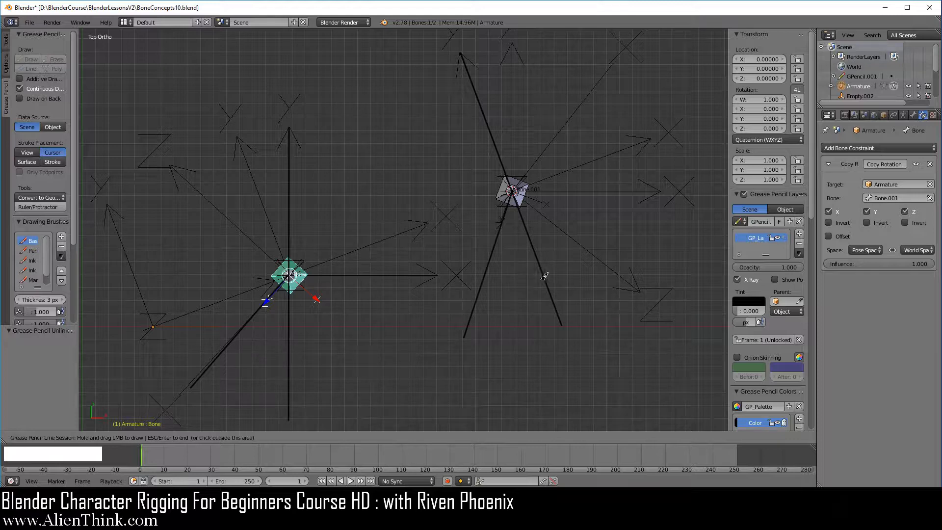
key("Escape")
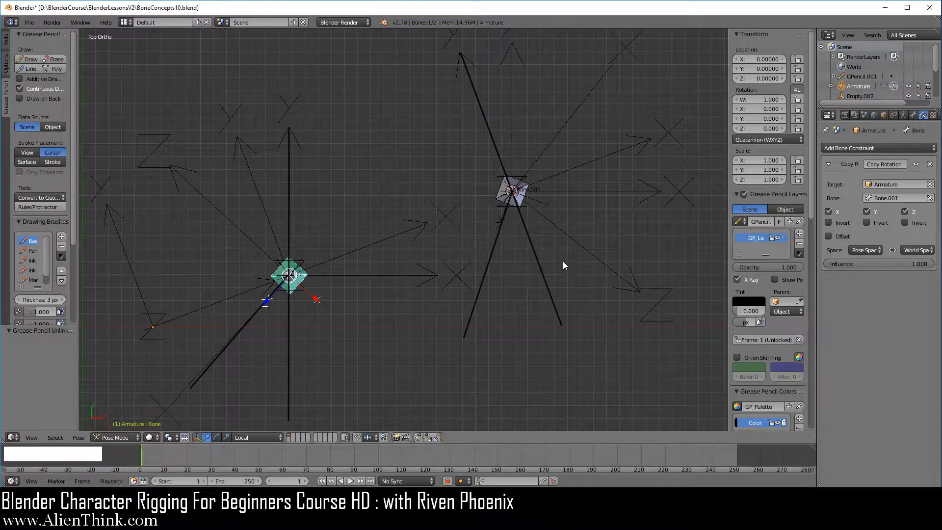
- Clear the Grease Pencil lines and set Bone's Copy Rotation constraint to World Space for the target and Pose Space for the owner
left_click(801, 220)
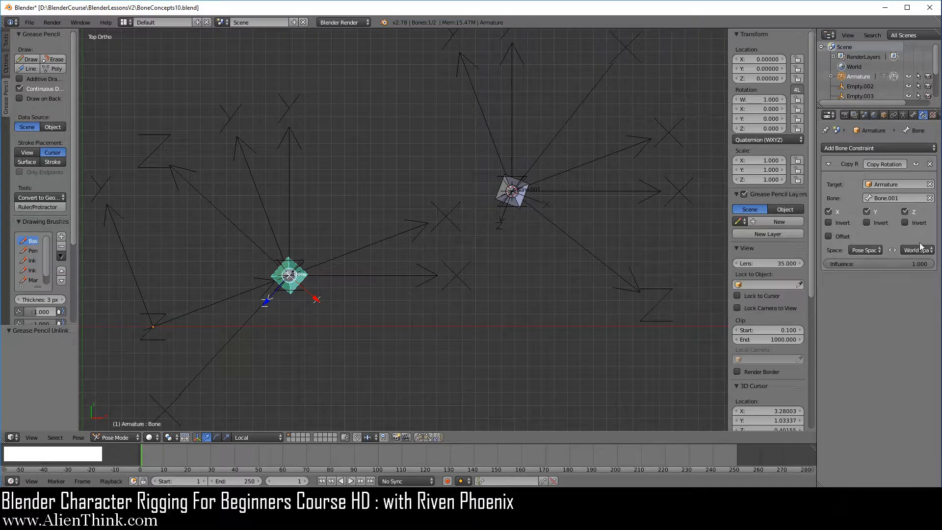
left_click(877, 250)
left_click(872, 240)
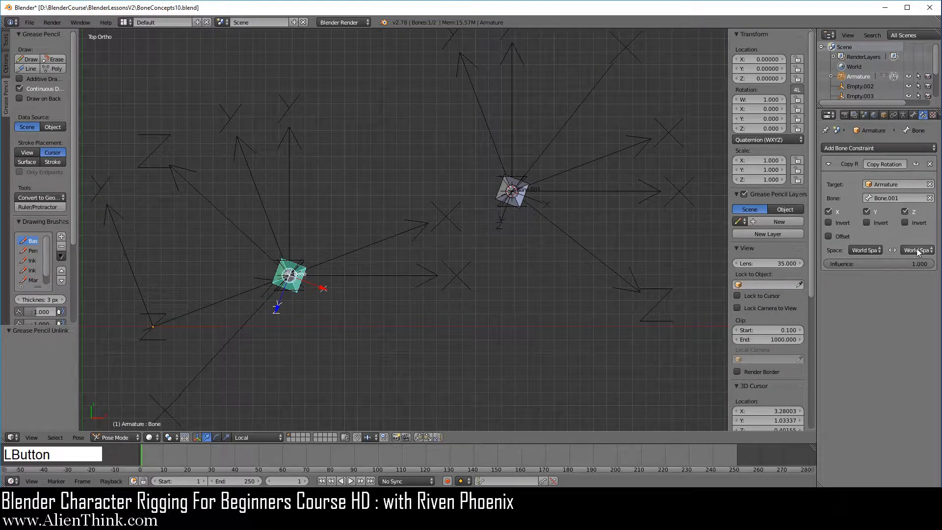
left_click(916, 250)
left_click(899, 232)
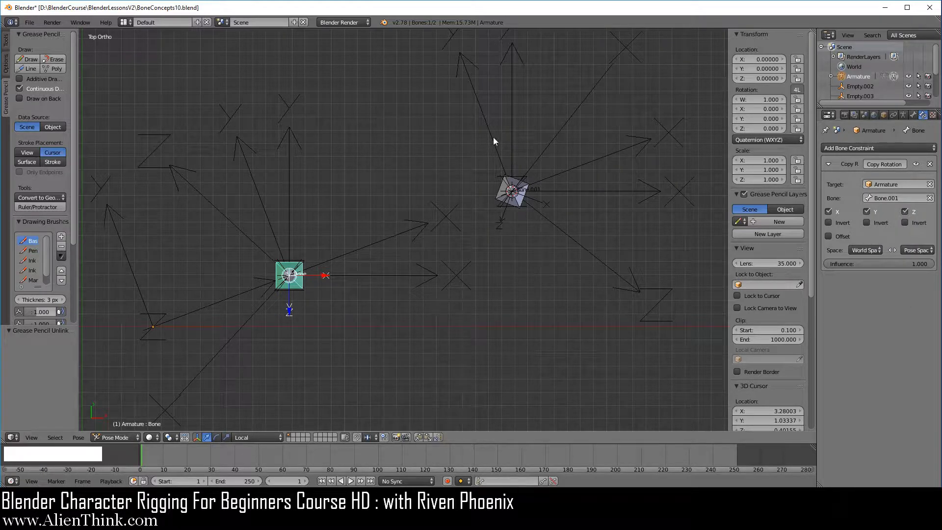
- Draw two straight Grease Pencil lines at Bone.001, one vertical from the upright Y arrow's tip and one along its local Z axis
left_click(28, 59)
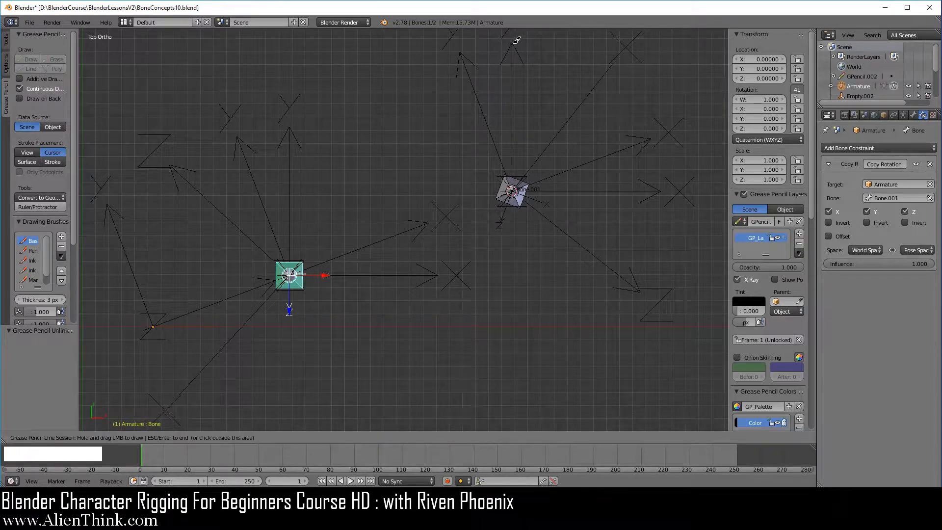
left_click_drag(513, 42, 515, 335)
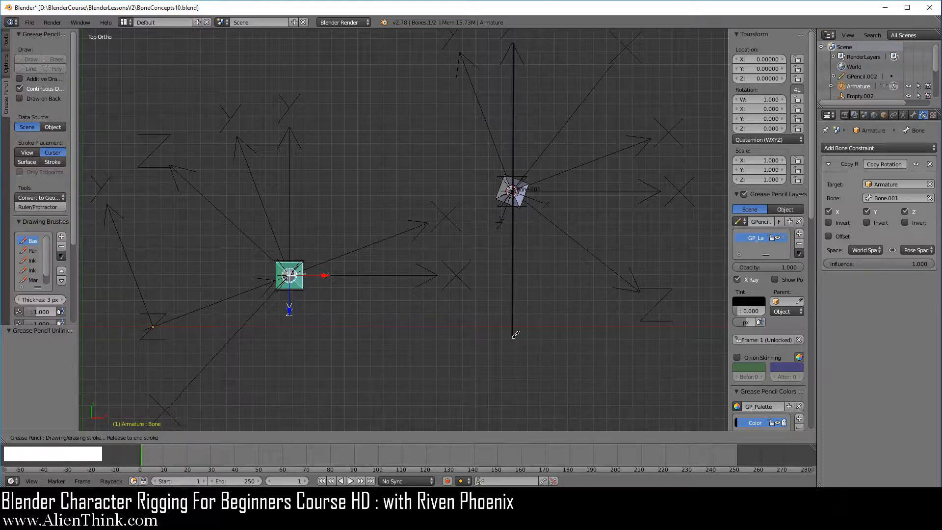
left_click_drag(512, 190, 462, 327)
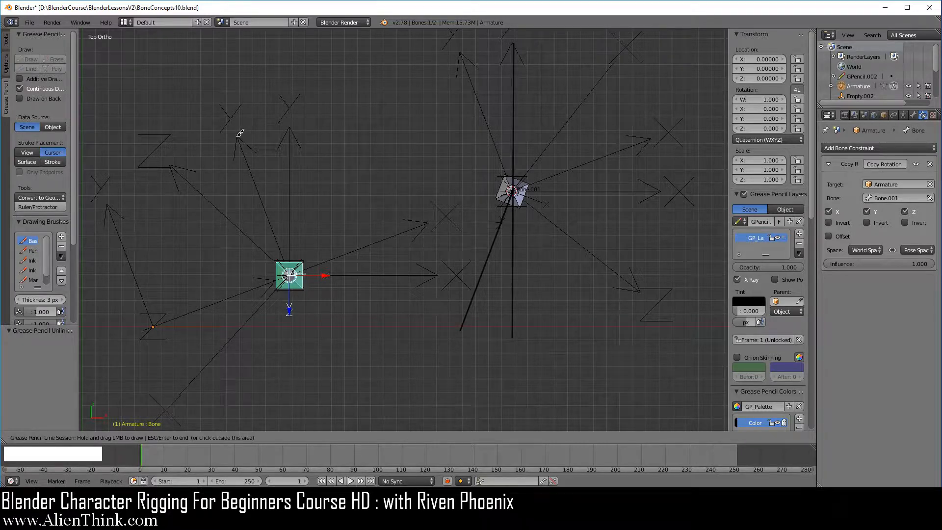
- Draw two straight Grease Pencil lines at Bone, one from the adjacent tilted Y arrow's tip through it and one along its local Z axis
left_click_drag(238, 136, 348, 424)
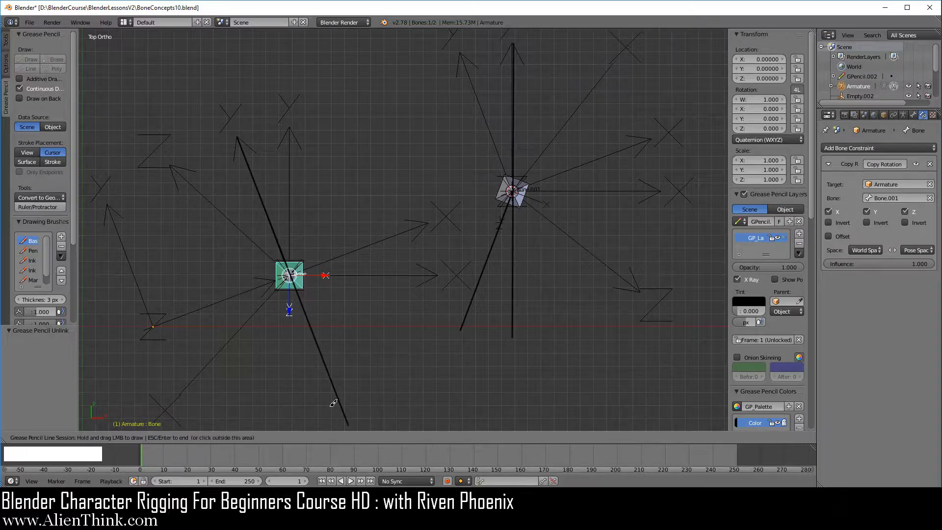
left_click_drag(294, 271, 288, 421)
key("Escape")
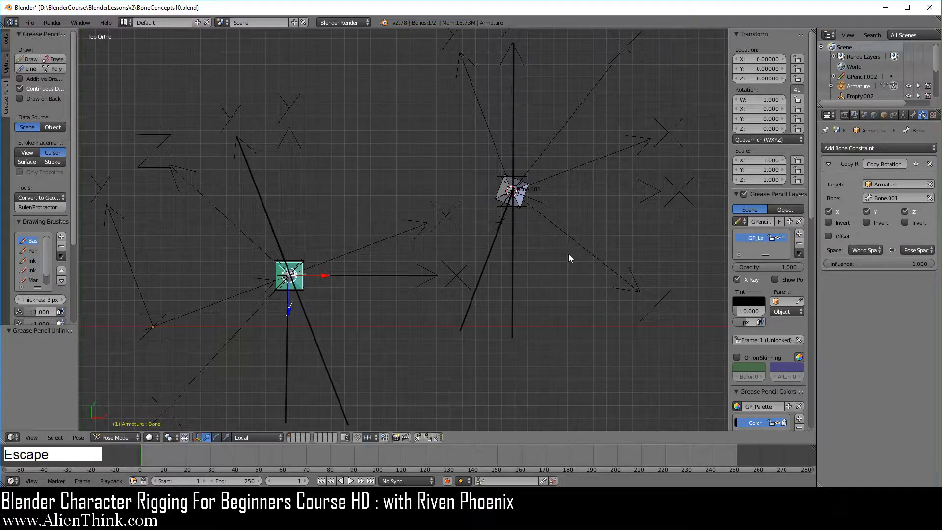
- Remove the Grease Pencil lines and switch the Copy Rotation target space to Pose Space, matching the owner space
left_click(801, 221)
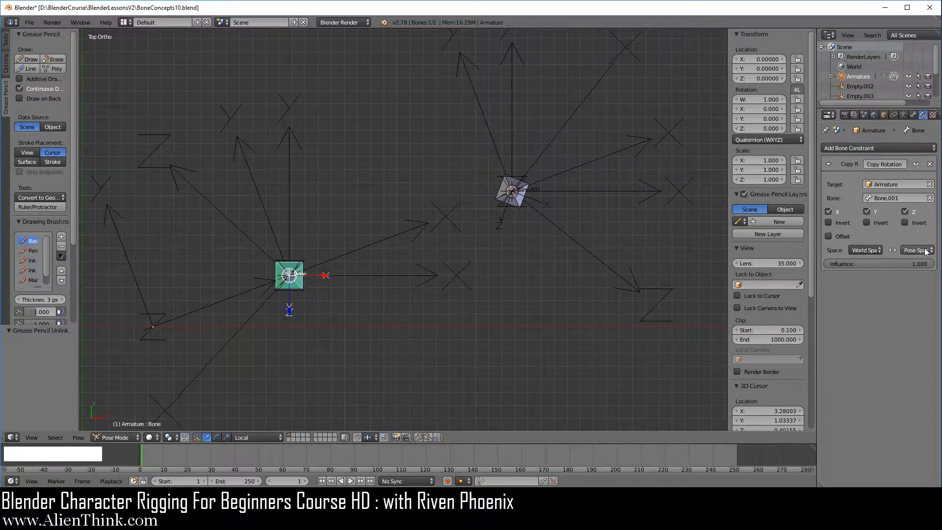
left_click(869, 248)
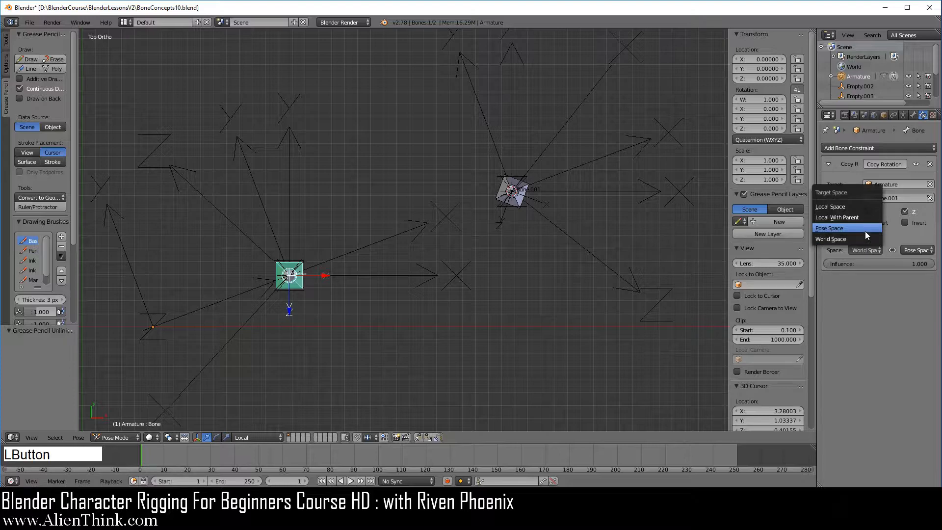
left_click(864, 229)
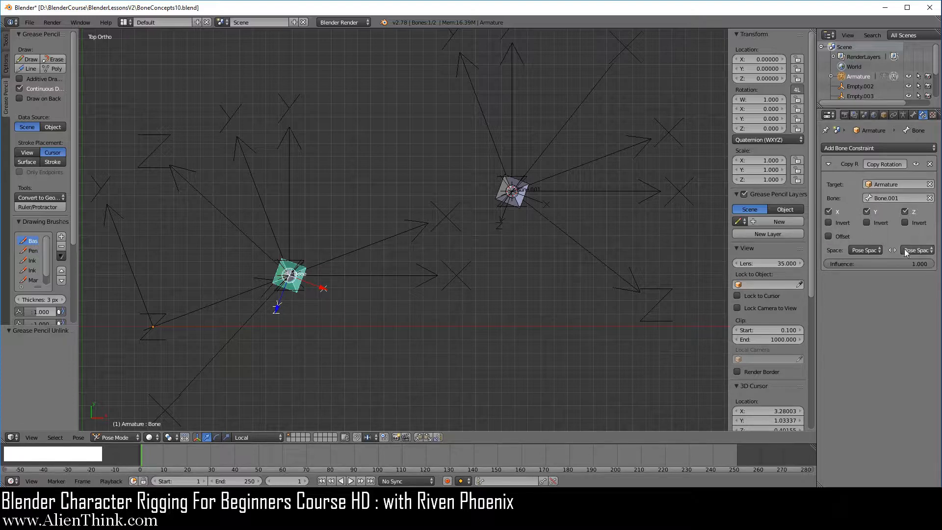
- Try rotating Bone.001 in the top view and cancel the rotation
right_click(519, 205)
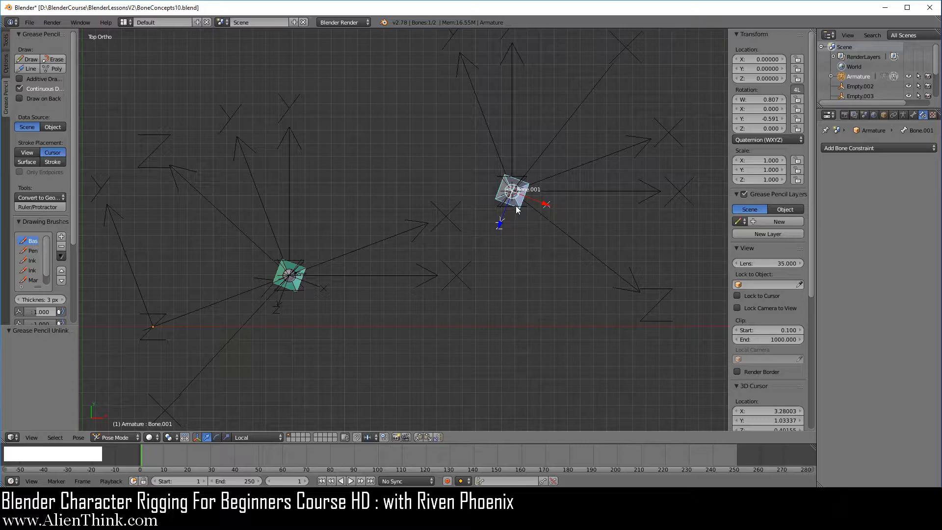
right_click(298, 290)
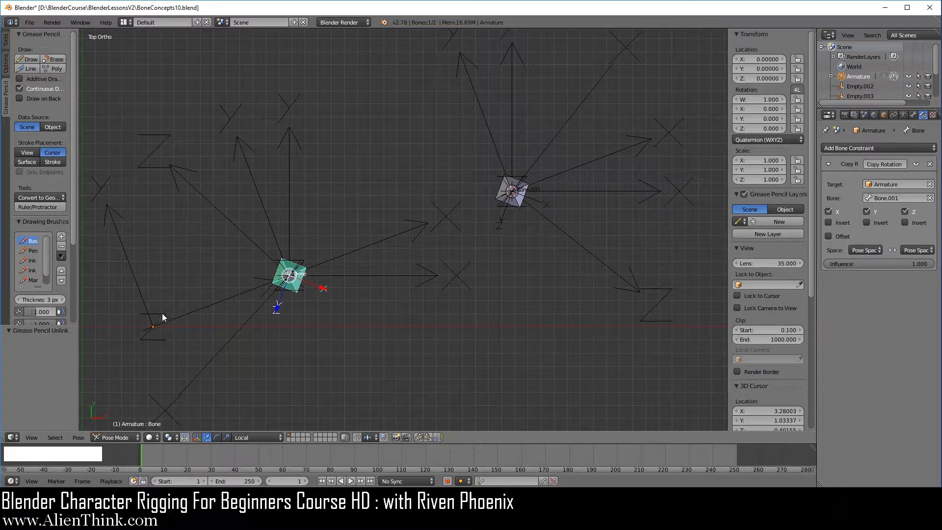
right_click(521, 202)
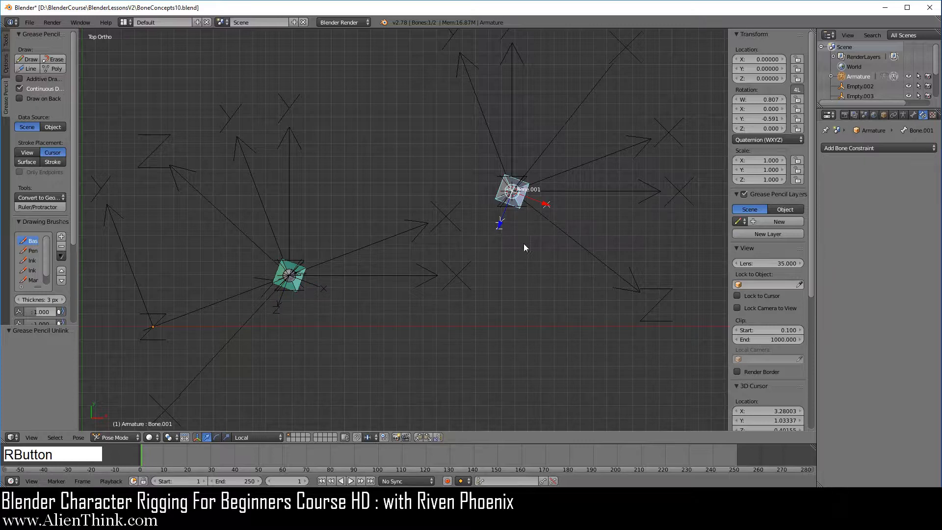
key("r")
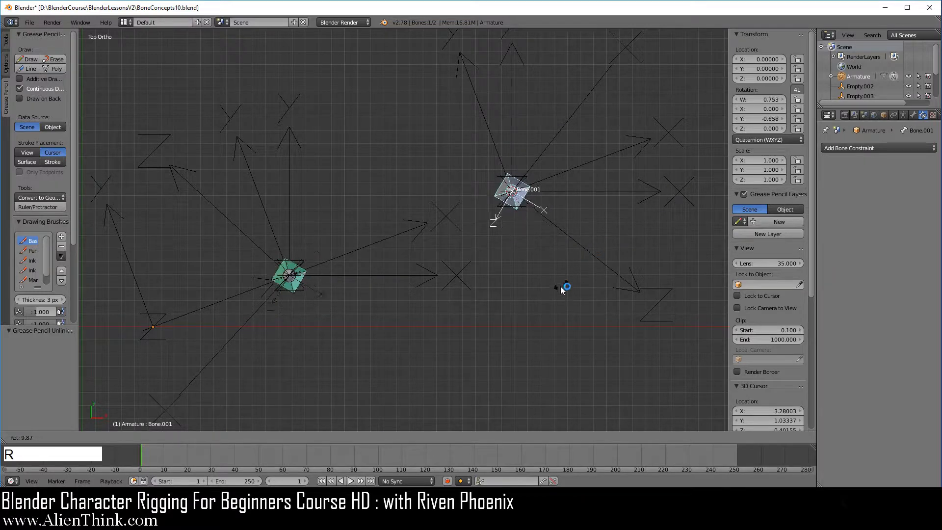
right_click(565, 242)
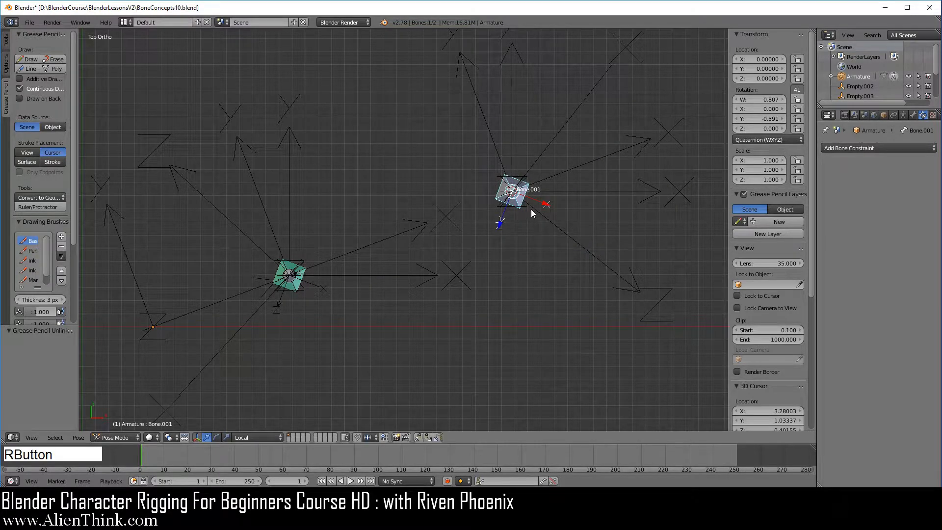
- Set both the target and owner spaces of Bone's Copy Rotation constraint to Local Space
right_click(297, 290)
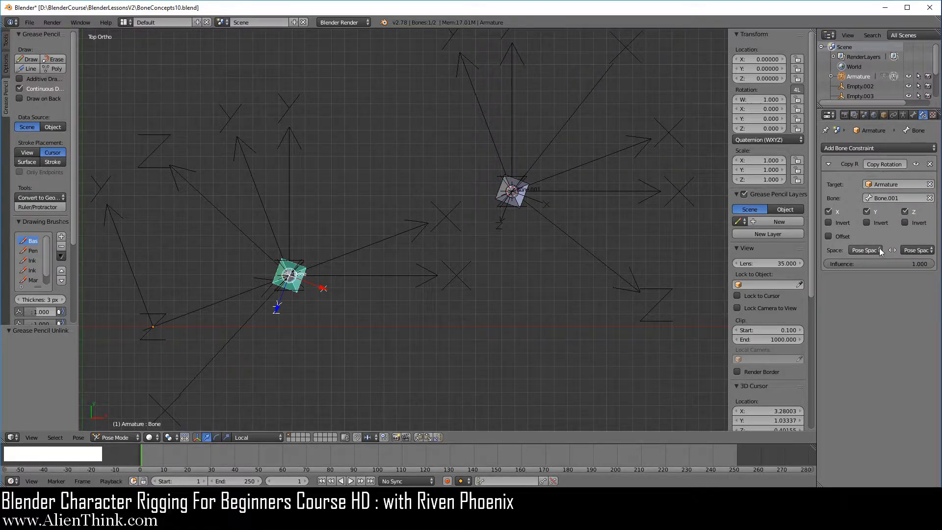
left_click(864, 250)
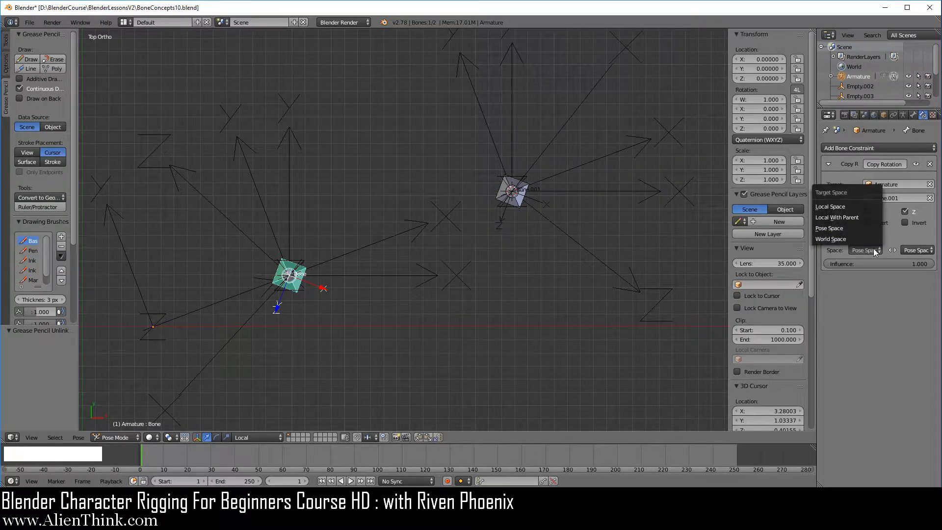
left_click(866, 207)
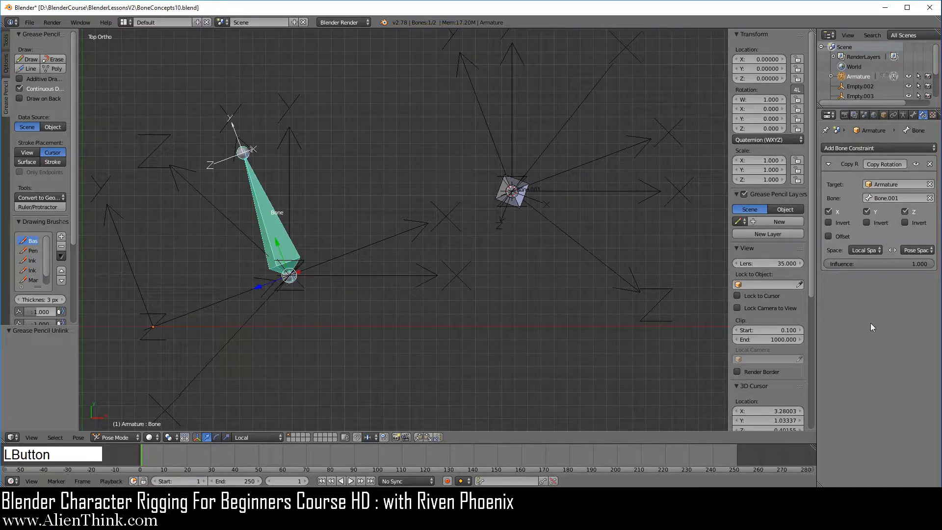
left_click(923, 253)
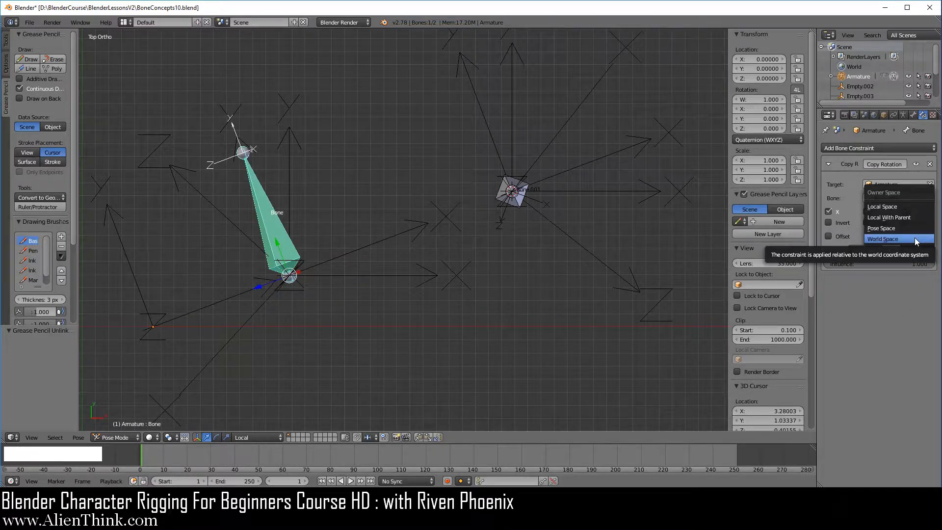
left_click(910, 207)
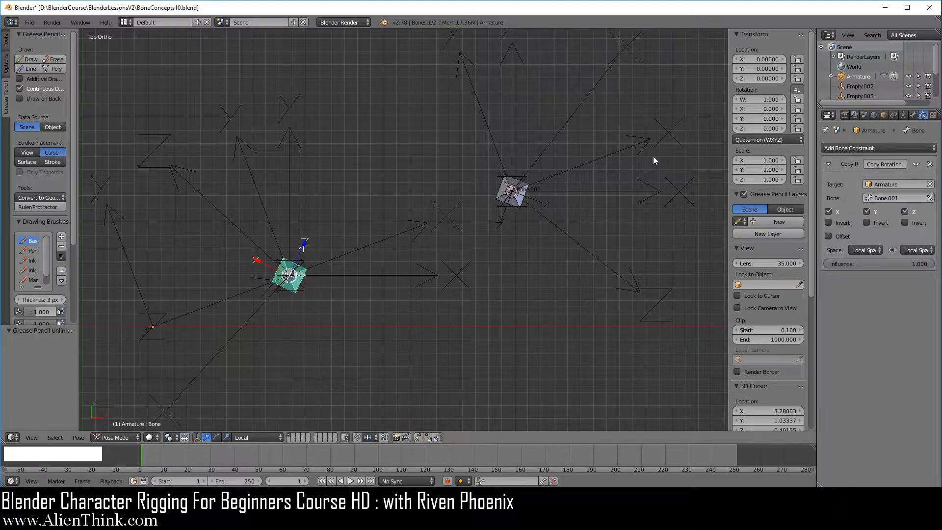
- Draw two straight Grease Pencil lines at Bone.001, one along Empty.001's X arrow through the bone and one along the bone's local Z axis
right_click(519, 205)
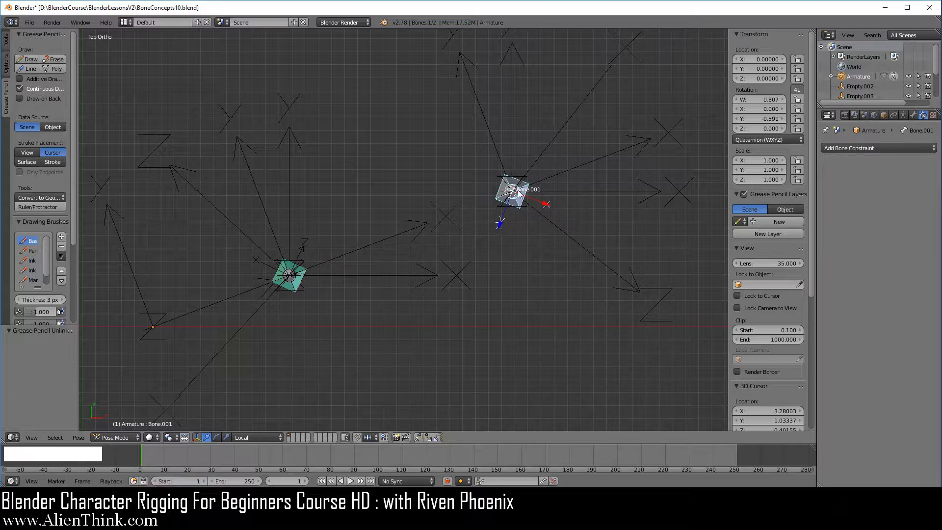
right_click(589, 97)
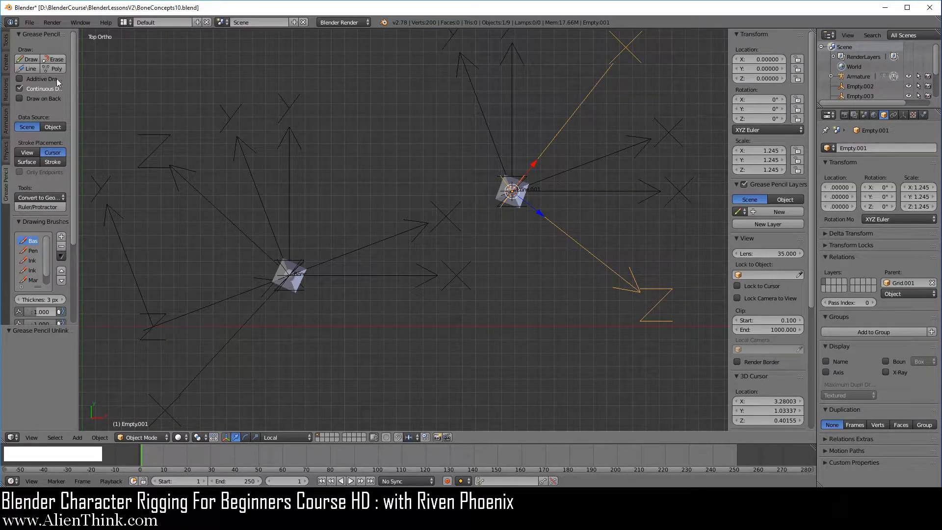
left_click(31, 68)
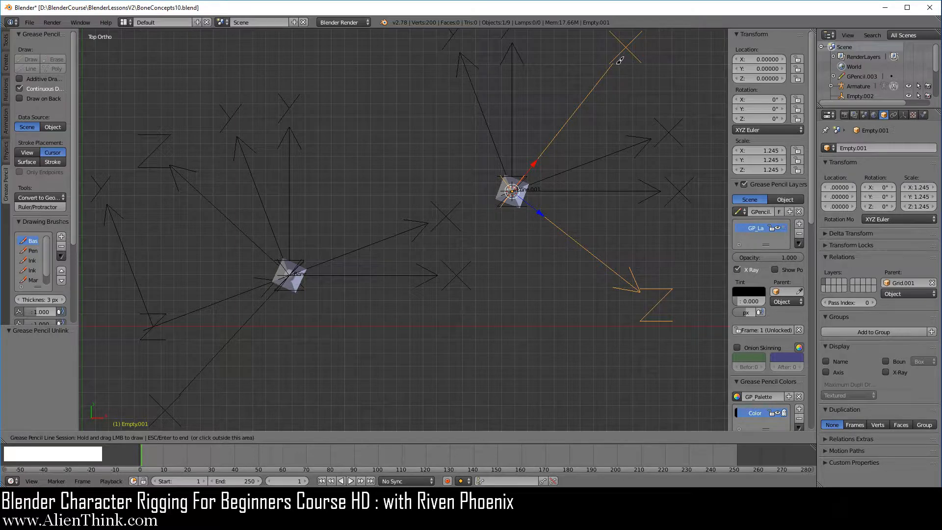
left_click_drag(617, 60, 412, 318)
key("Escape")
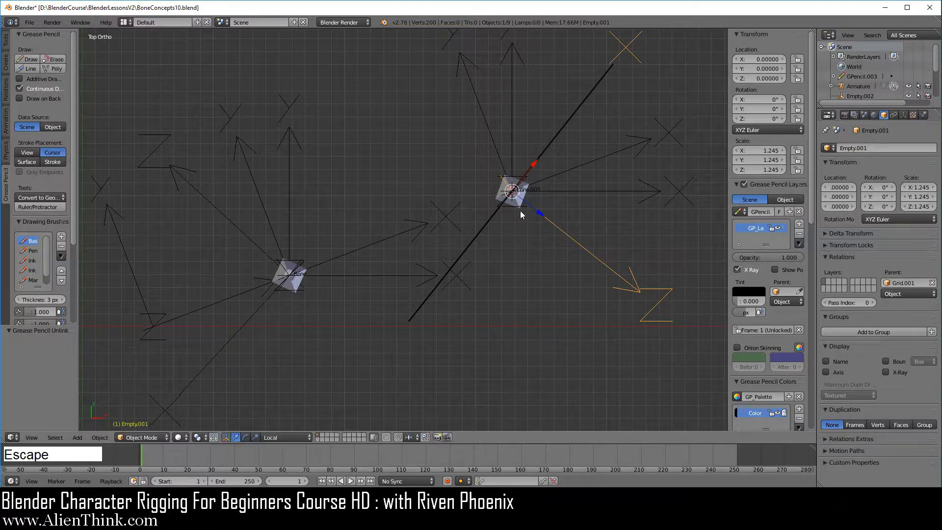
right_click(520, 212)
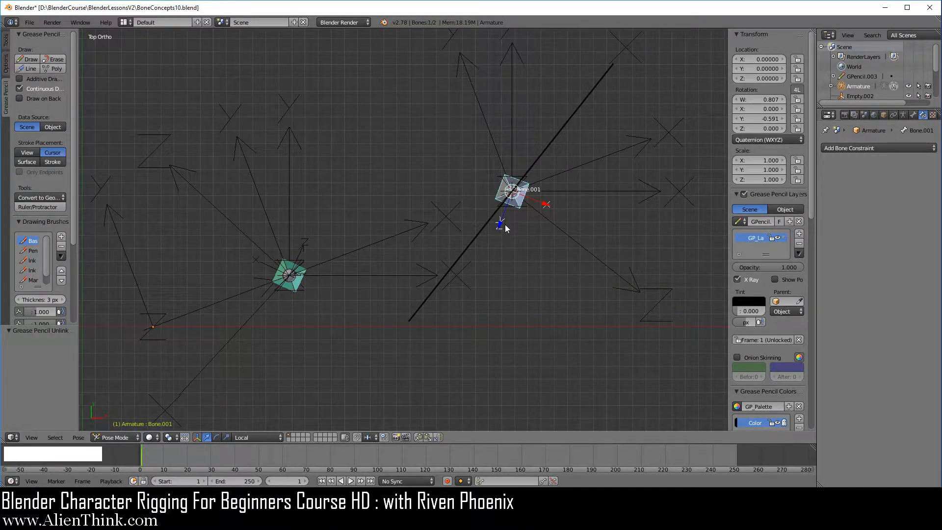
left_click(27, 70)
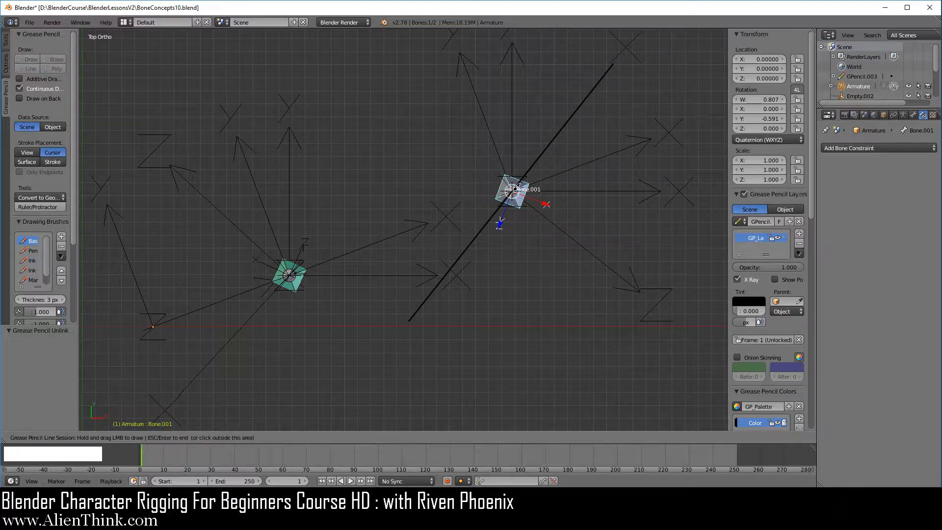
left_click_drag(513, 188, 457, 326)
key("Escape")
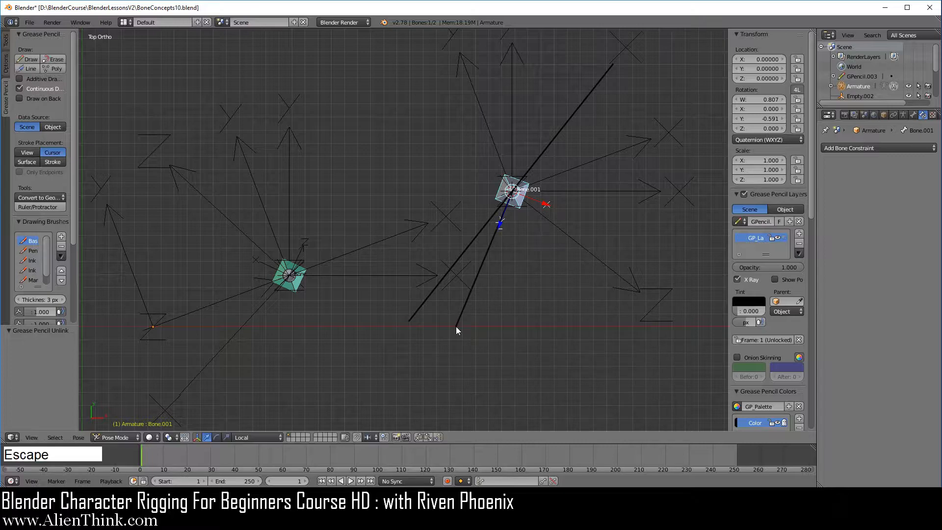
- Draw two straight Grease Pencil lines at Bone, one along its parent-grid Empty's X arrow through the bone and one along the bone's local Z axis
right_click(292, 291)
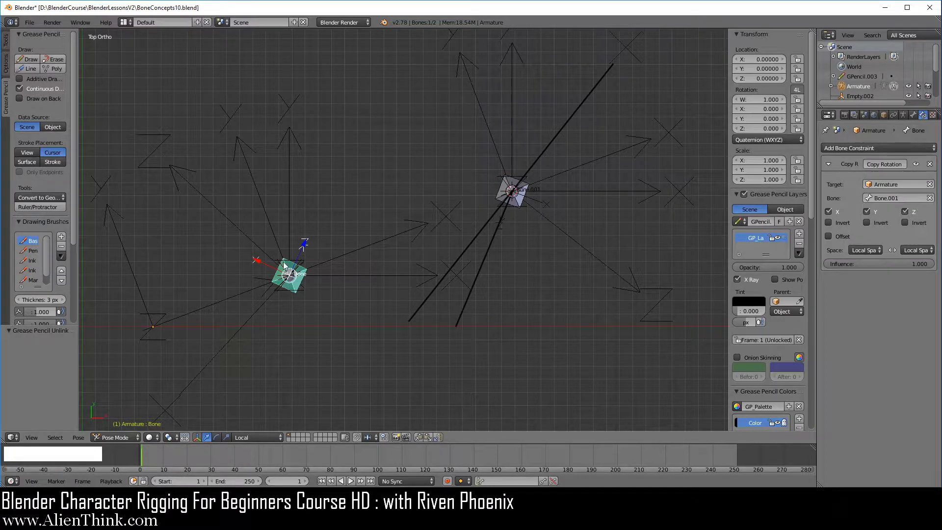
right_click(222, 213)
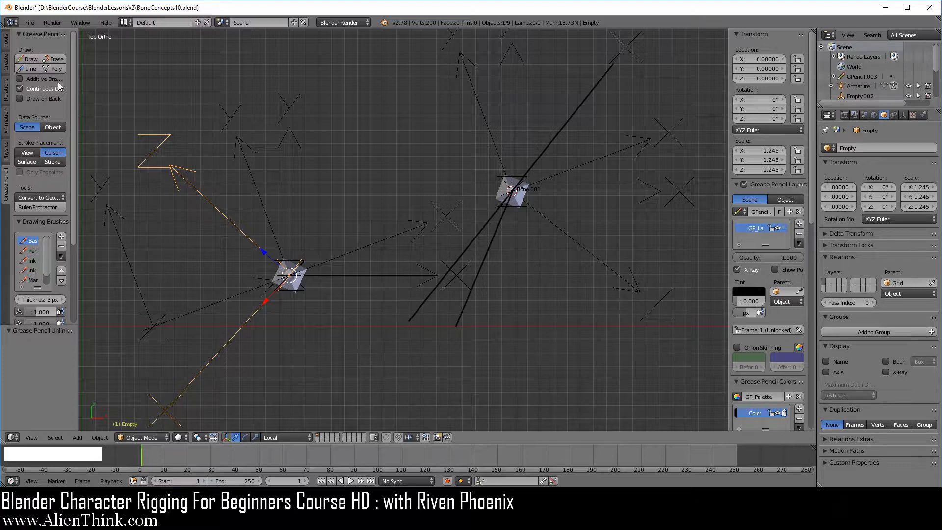
left_click(30, 68)
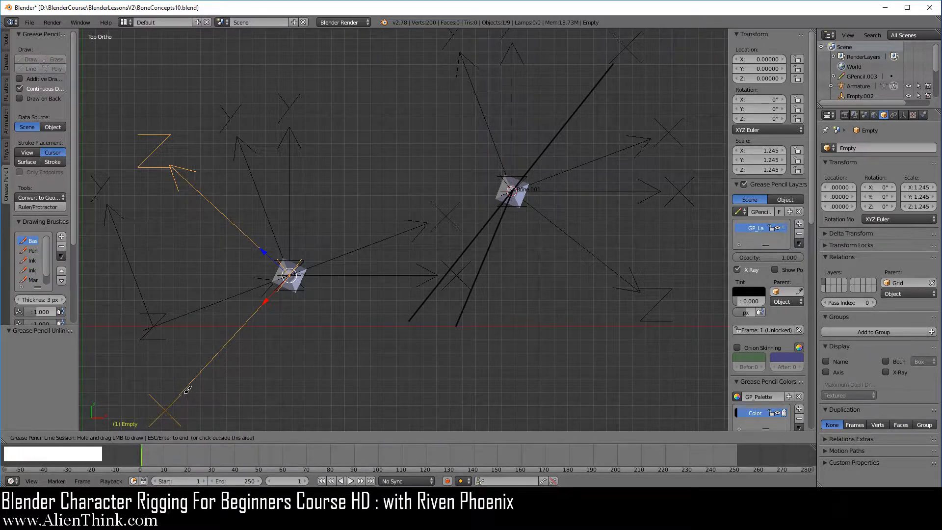
mouse_move(180, 395)
left_mouse_down()
mouse_move(354, 191)
mouse_move(429, 124)
left_mouse_up()
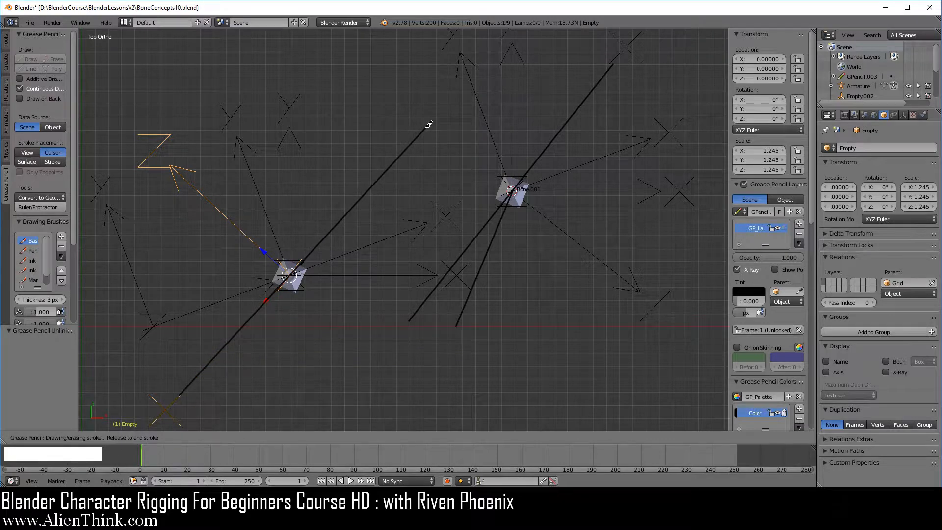
left_click_drag(429, 123, 428, 125)
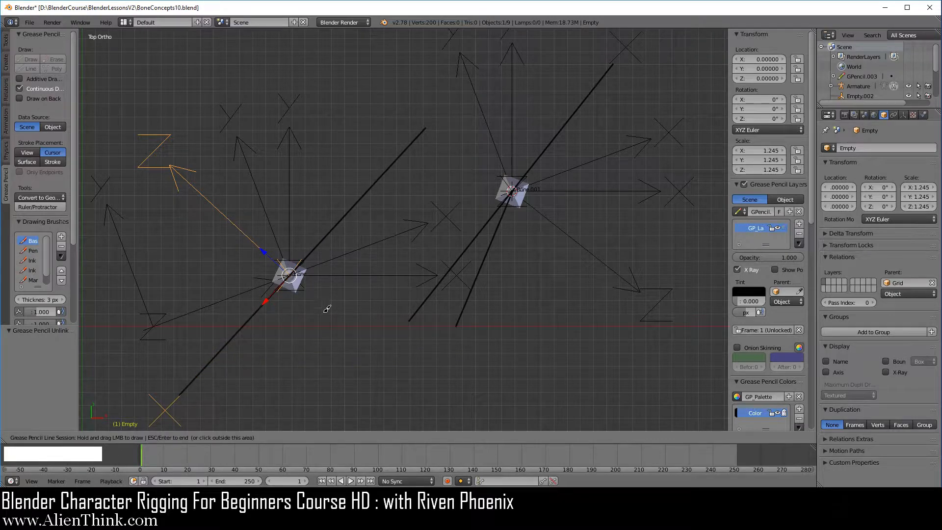
key("Escape")
right_click(301, 282)
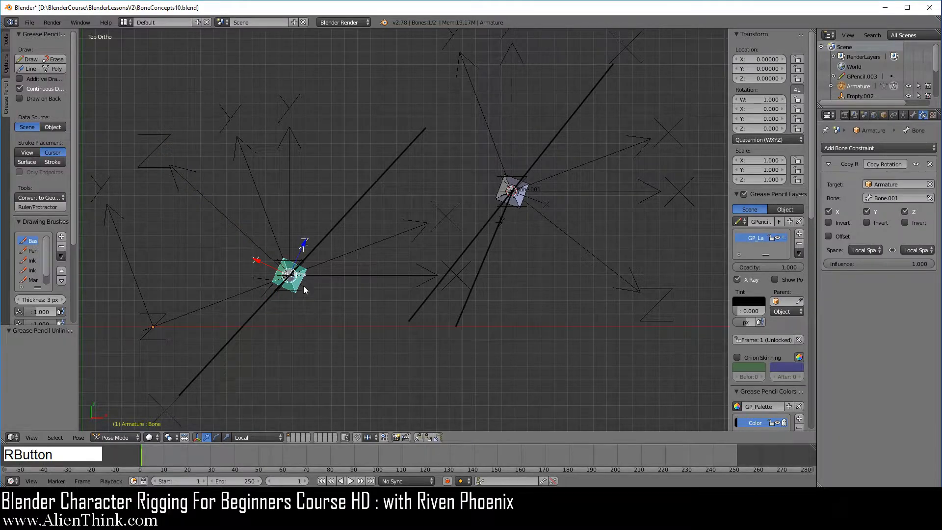
left_click(32, 69)
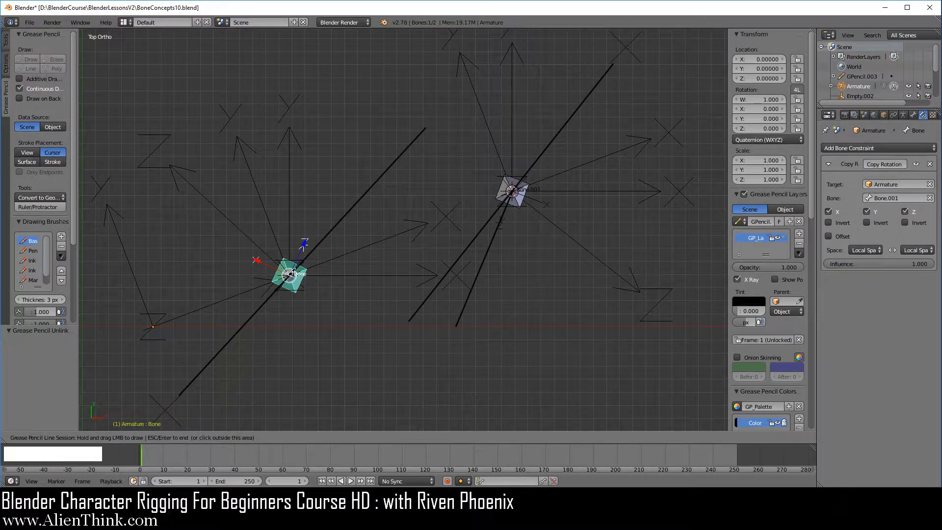
mouse_move(291, 273)
left_mouse_down()
mouse_move(364, 95)
mouse_move(387, 74)
mouse_move(369, 117)
left_mouse_up()
key("Escape")
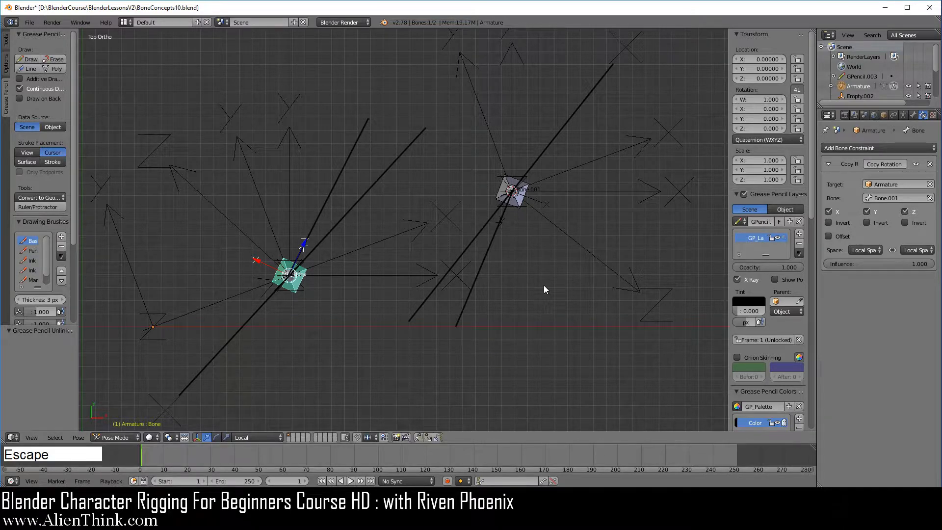
- Remove the Grease Pencil lines and set both the Copy Rotation target and owner spaces to World Space
left_click(799, 221)
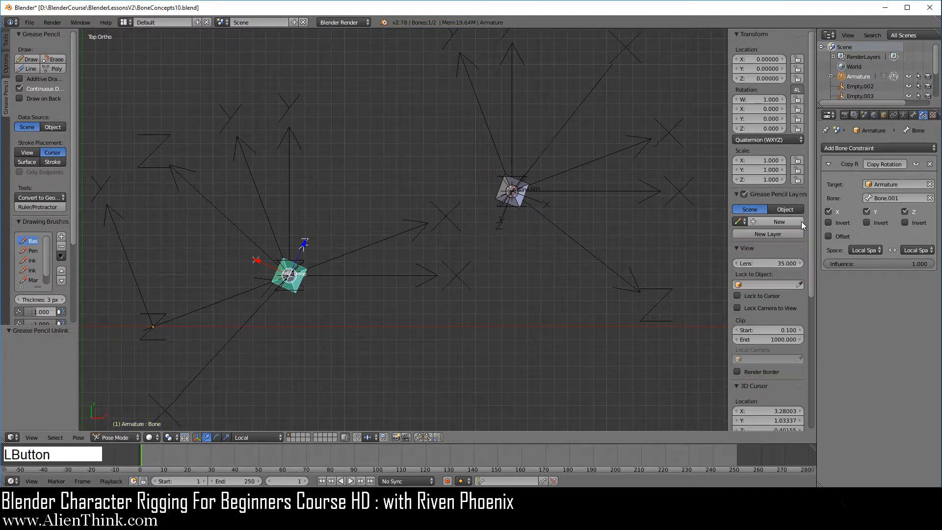
left_click(876, 250)
left_click(871, 239)
left_click(910, 251)
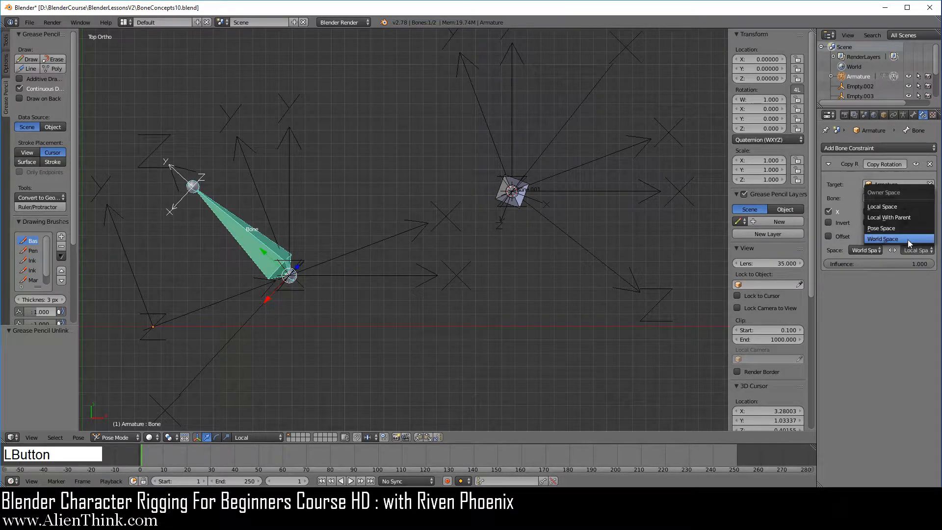
left_click(908, 239)
- Set both the target and owner spaces of Bone's Copy Rotation constraint to Pose Space
left_click(870, 250)
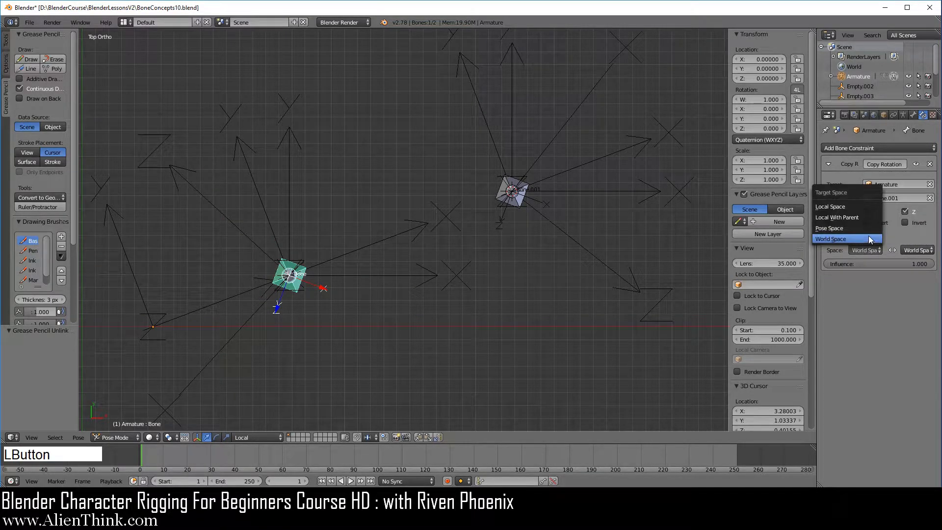
left_click(868, 230)
left_click(902, 228)
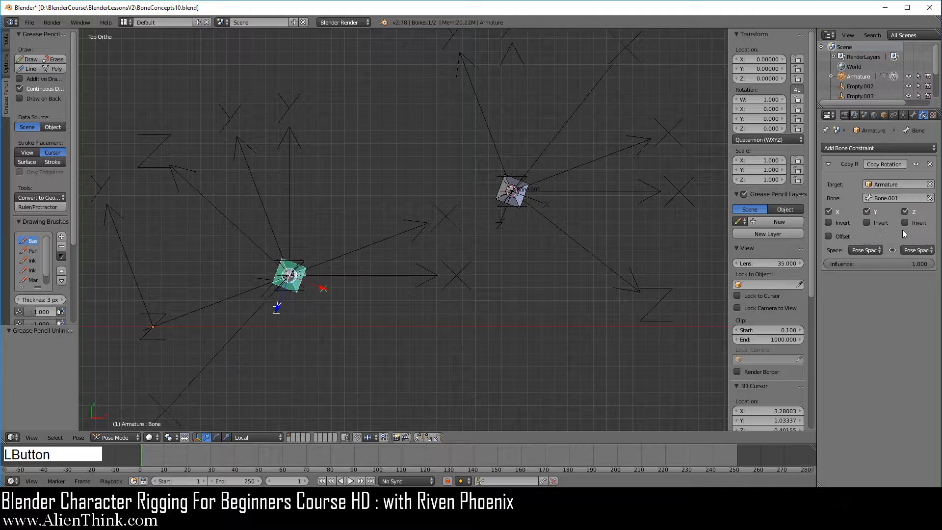
left_click(863, 249)
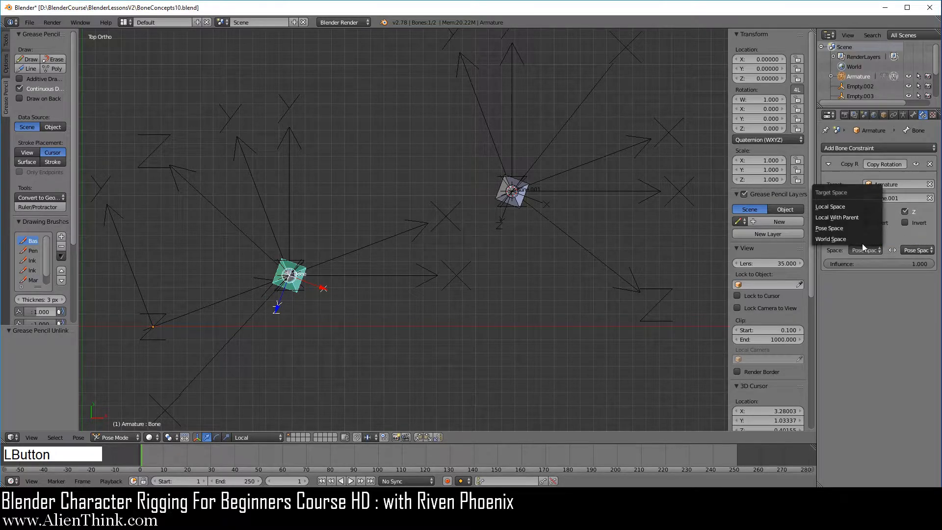
left_click(861, 229)
- Switch the Copy Rotation owner space to World Space and return it to Pose Space
left_click(916, 250)
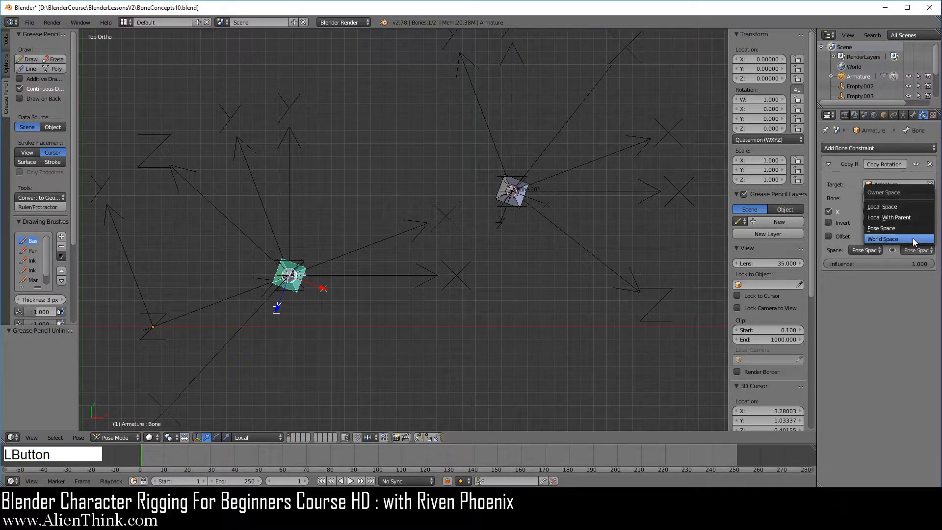
left_click(913, 240)
left_click(913, 249)
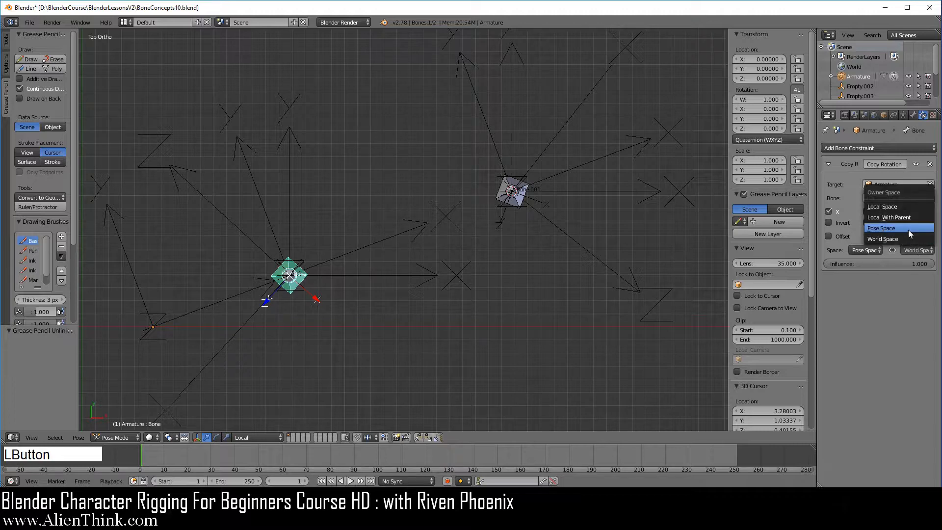
left_click(908, 229)
- Set the Copy Rotation target space to World Space and the owner space to Local Space
left_click(867, 249)
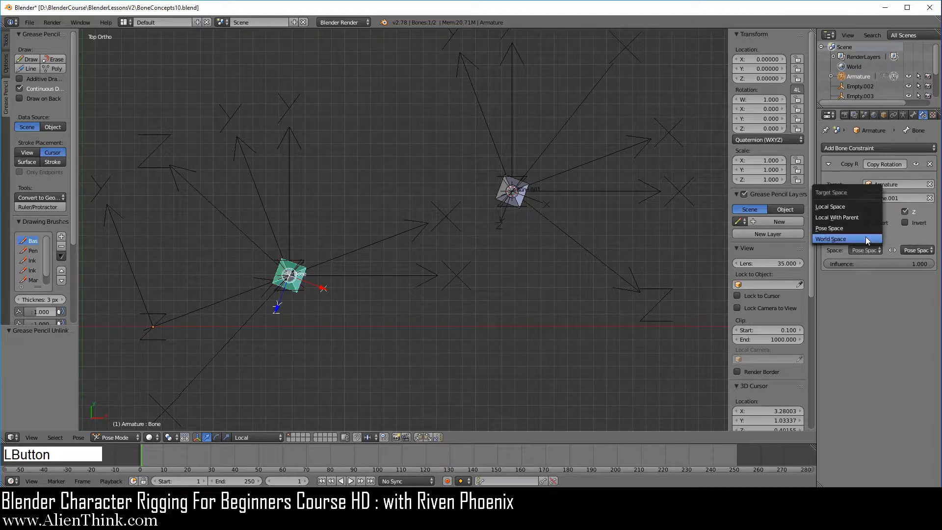
left_click(865, 238)
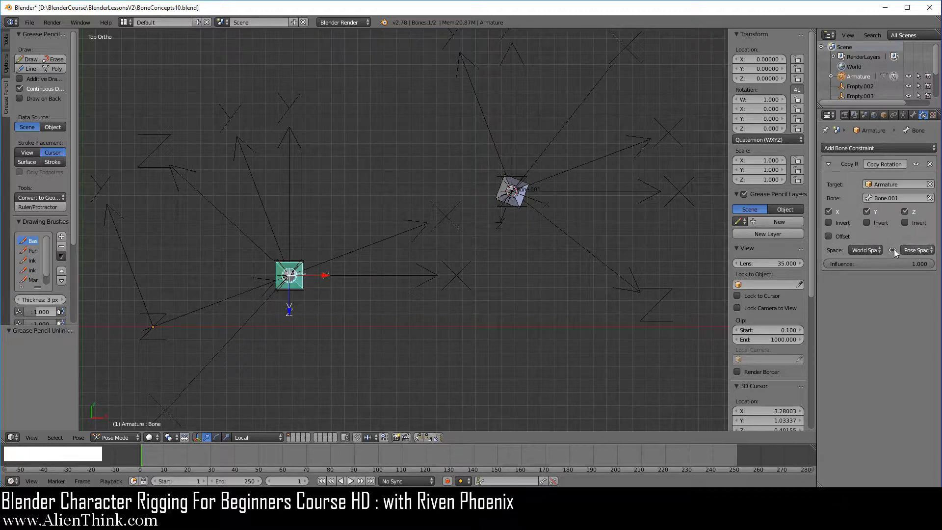
left_click(874, 249)
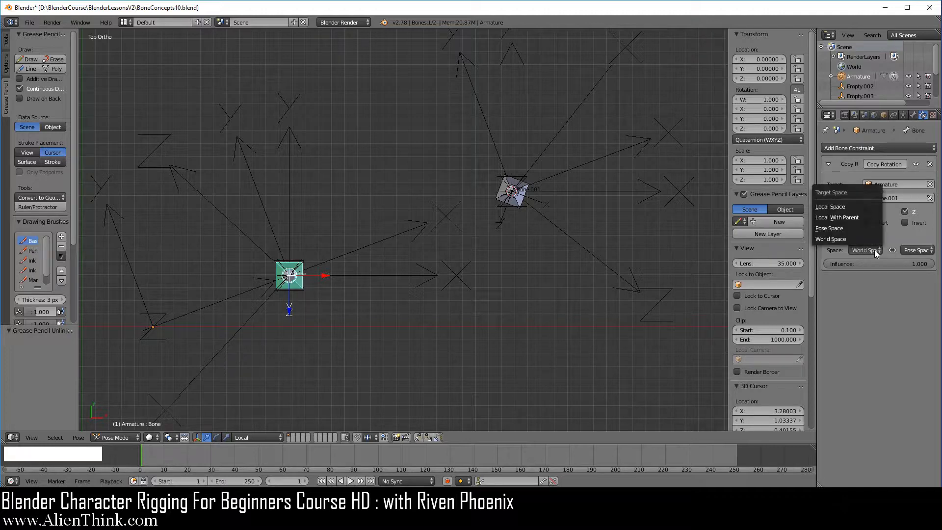
left_click(871, 240)
left_click(928, 250)
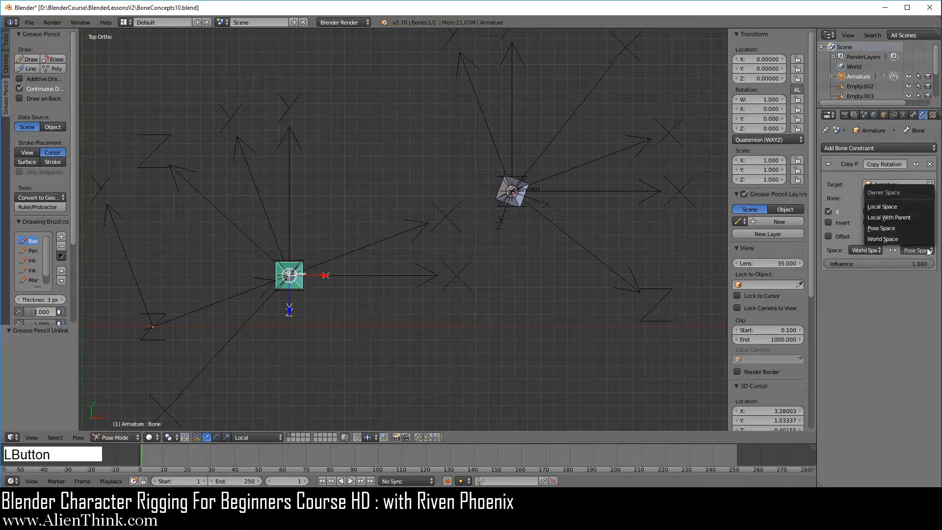
left_click(896, 206)
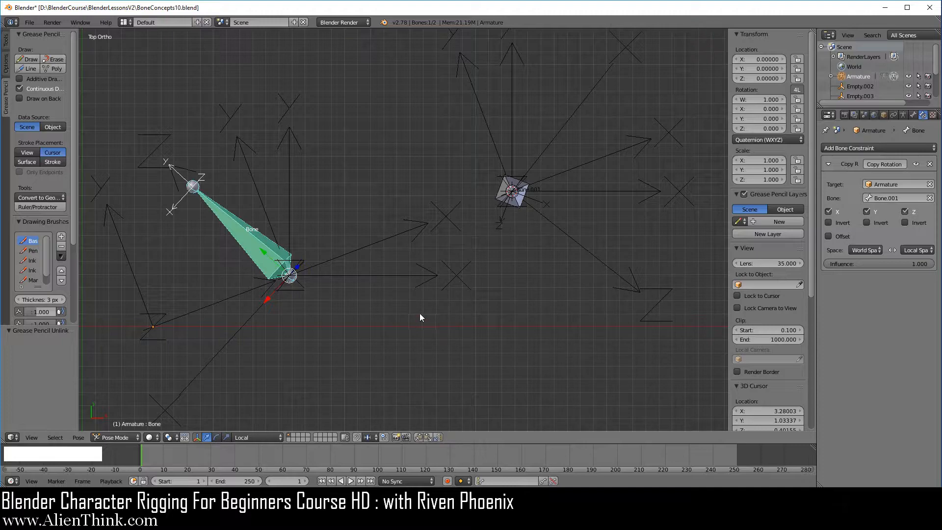
- Select Bone.001 and its world-aligned Empty.005 in turn to compare the target bone's axes with the world axes
middle_click_drag(424, 346, 414, 248)
middle_click_drag(623, 314, 550, 307)
right_click(518, 220)
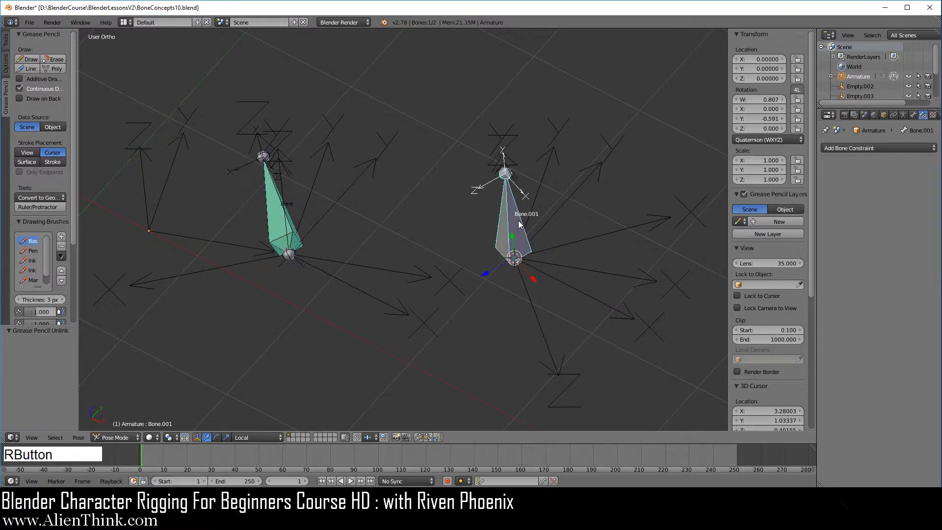
right_click(591, 174)
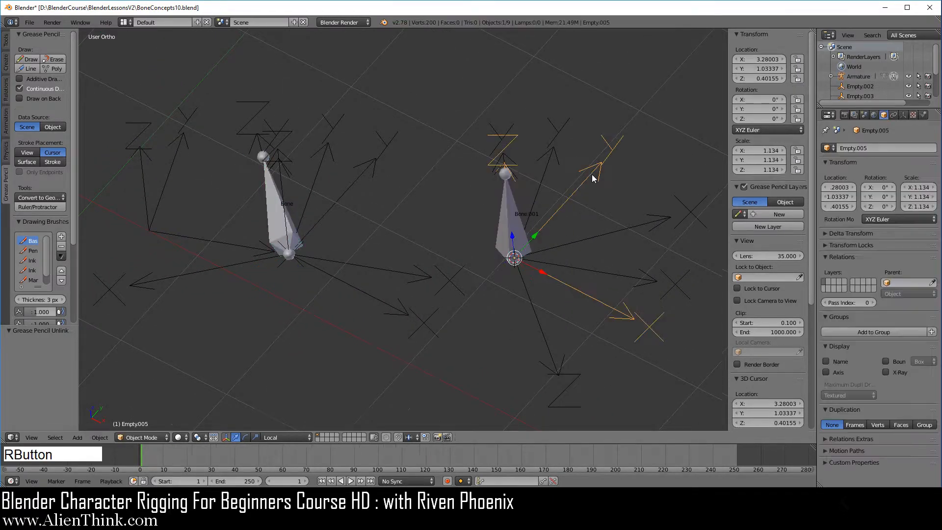
right_click(512, 226)
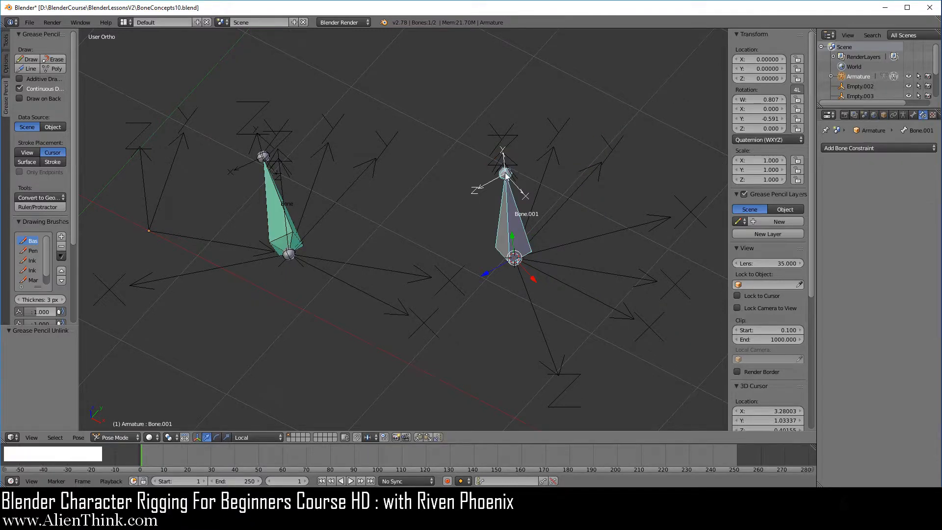
right_click(573, 196)
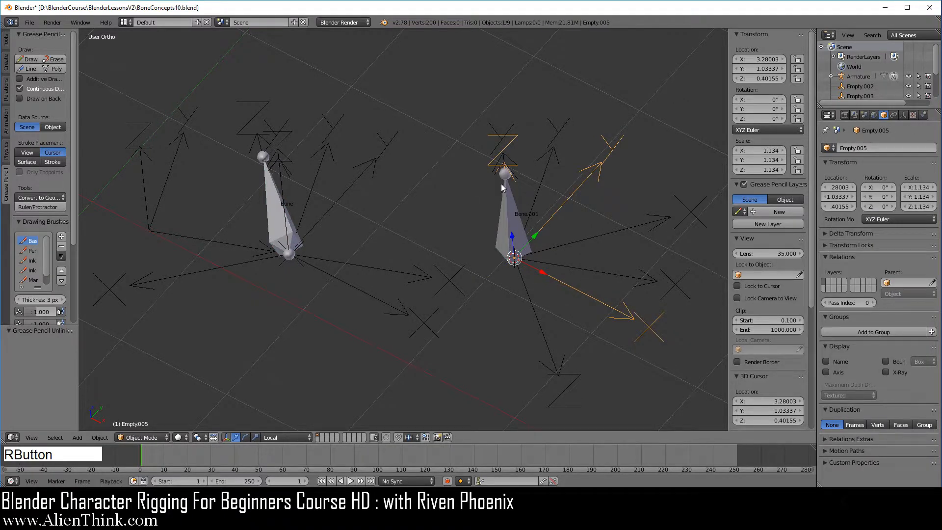
- Select Bone and its parent-grid Empty in turn to compare the owner bone's orientation with its rest-axis arrows
right_click(277, 204)
middle_click_drag(360, 254, 387, 284)
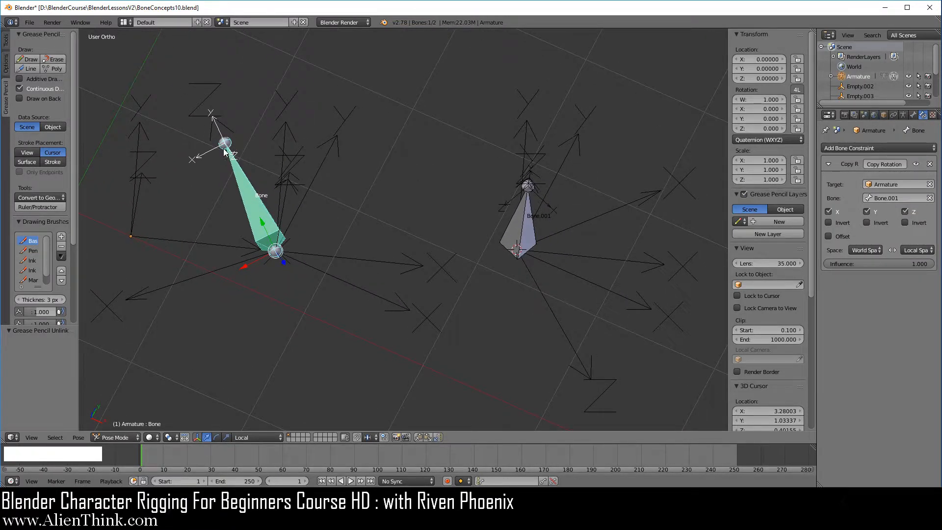
right_click(279, 250)
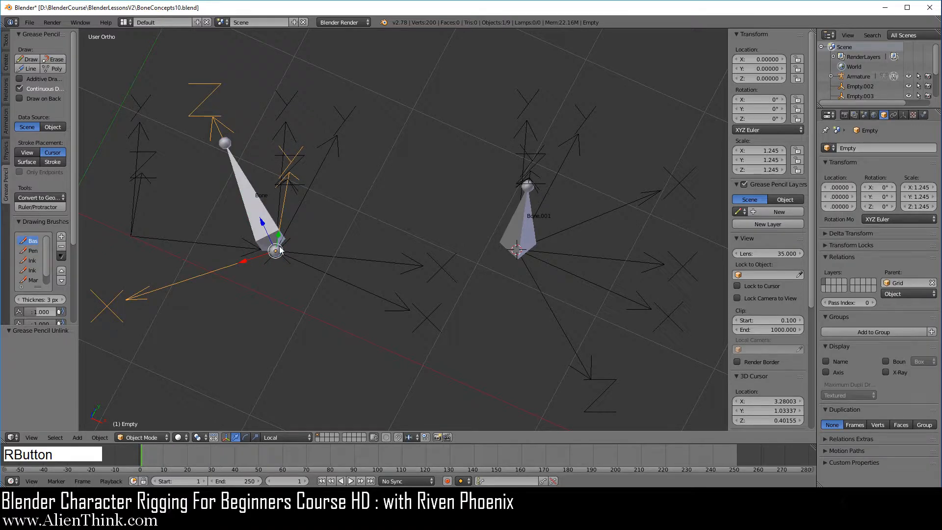
right_click(247, 185)
middle_click_drag(370, 330, 354, 309)
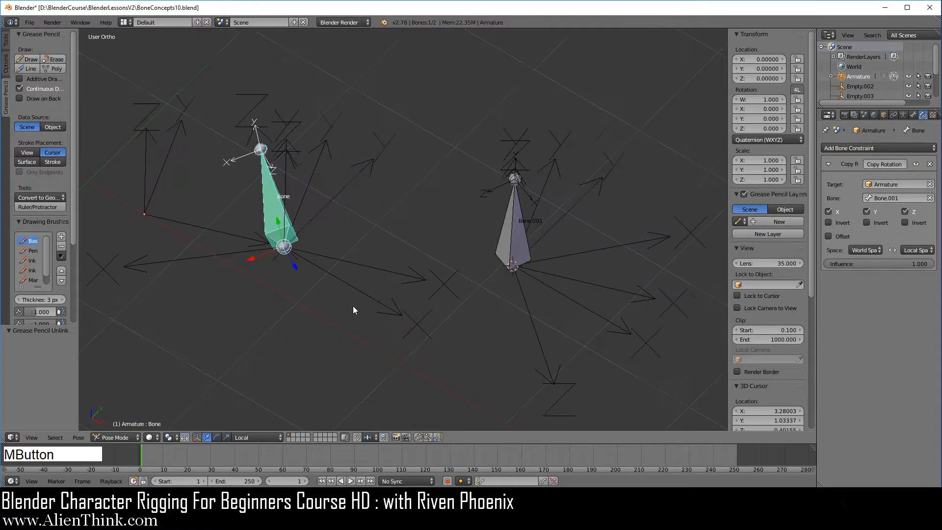
- Test-rotate Bone.001 about the global Z axis and about the global X axis, cancelling each rotation
right_click(516, 223)
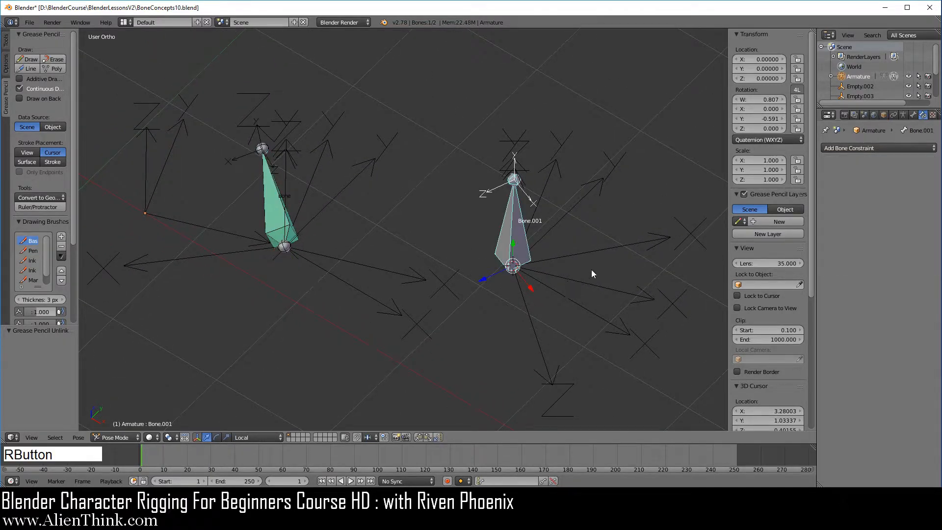
key("r")
key("z")
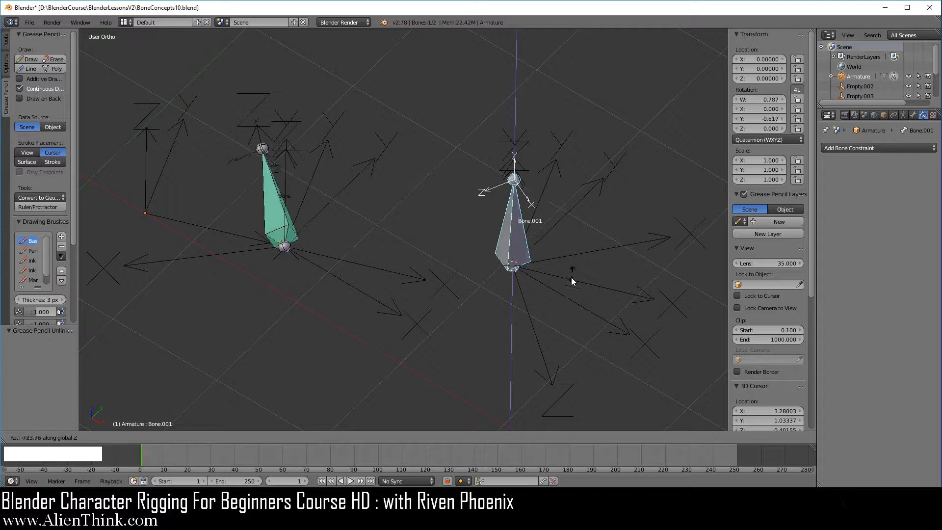
right_click(566, 301)
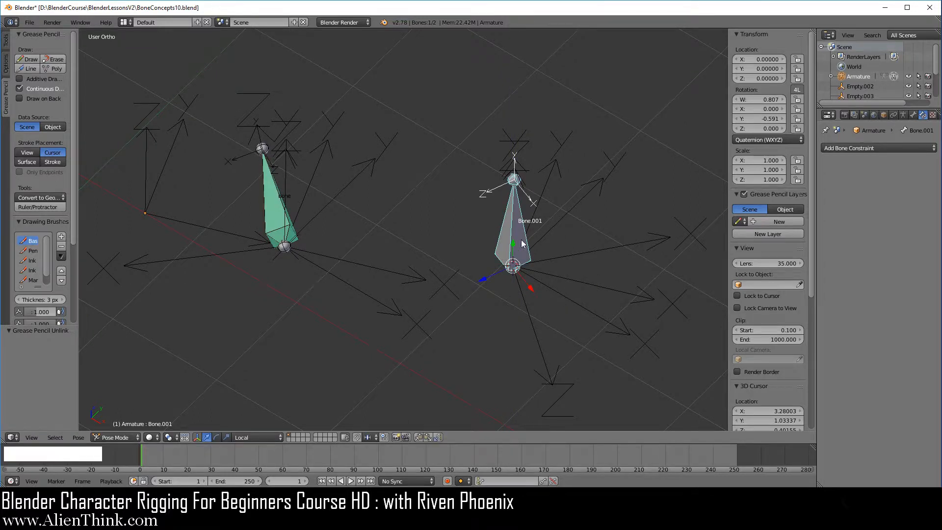
key("r")
key("x")
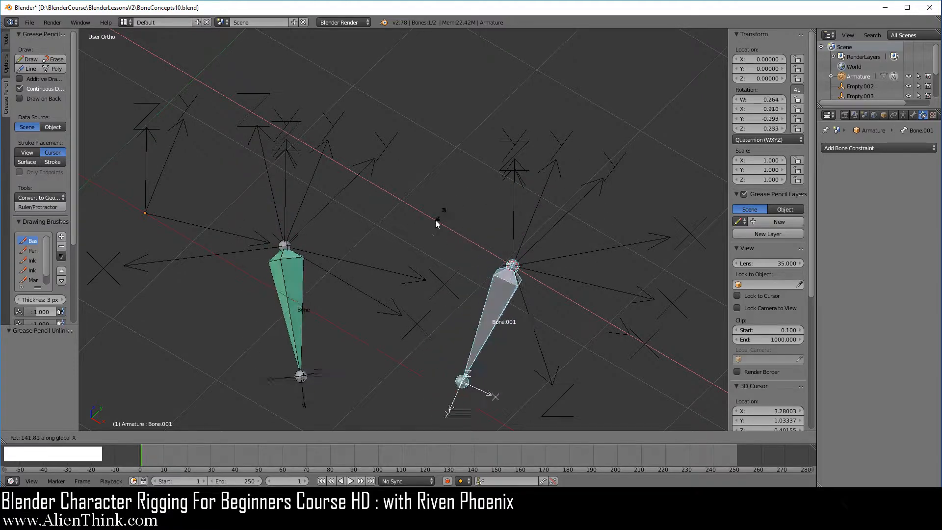
right_click(607, 331)
- Test-rotate Bone.001 about the global Y axis and cancel it, highlighting Bone's parent-grid Empty before and after for reference
right_click(173, 260)
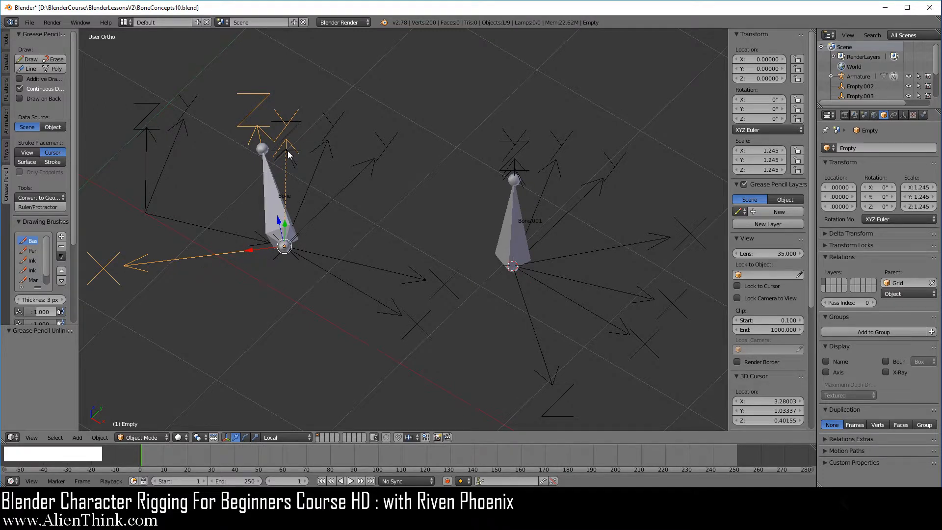
right_click(514, 237)
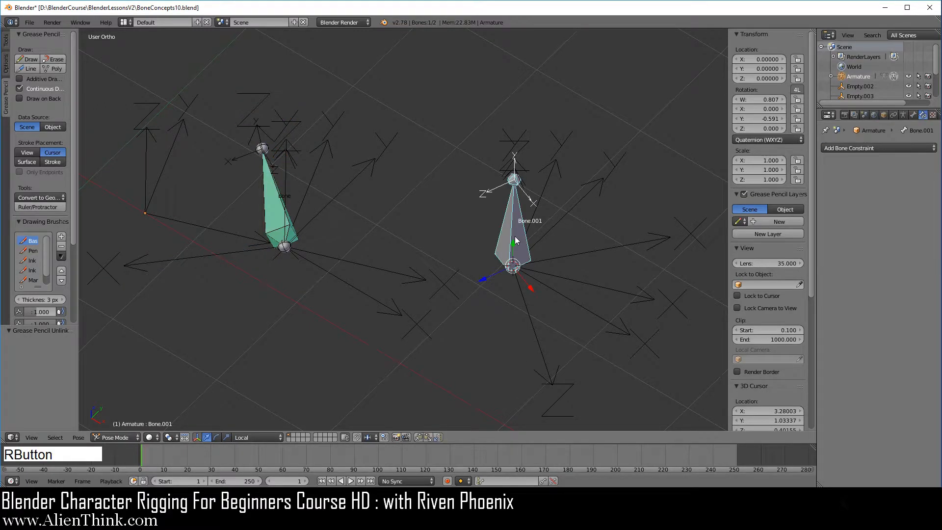
key("r")
key("y")
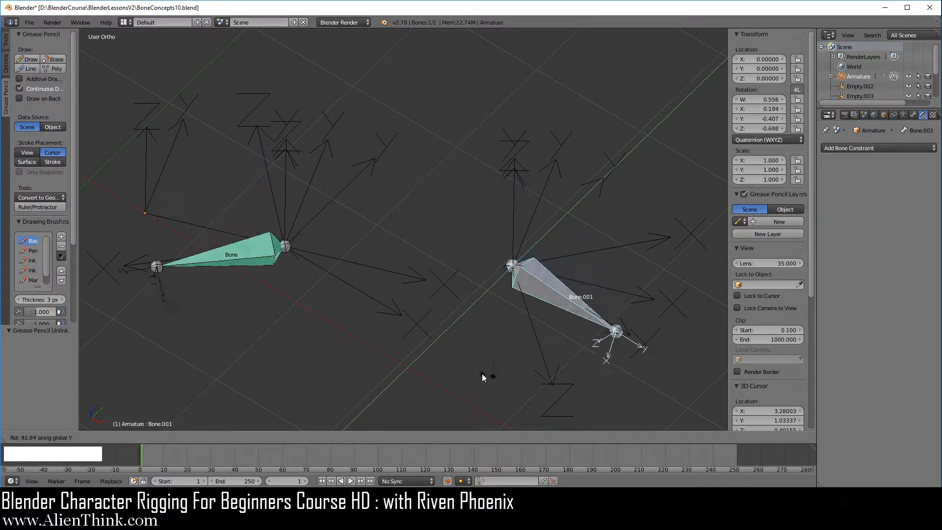
right_click(563, 344)
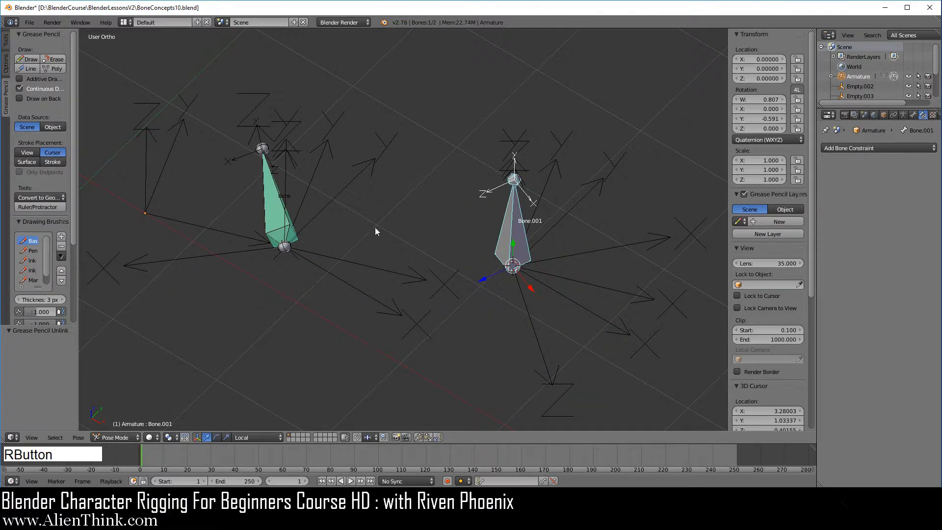
right_click(228, 248)
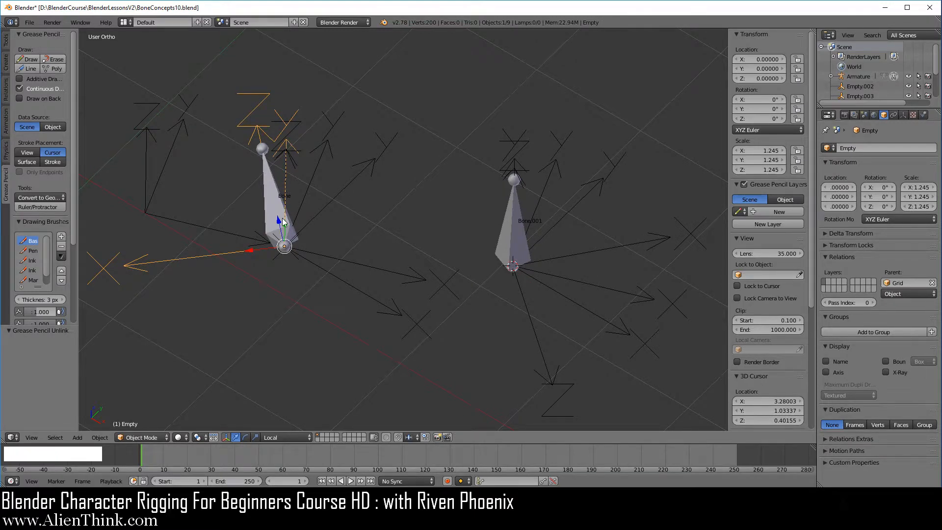
- Set the target space of Bone's Copy Rotation constraint to Local Space and the owner space to World Space
right_click(266, 196)
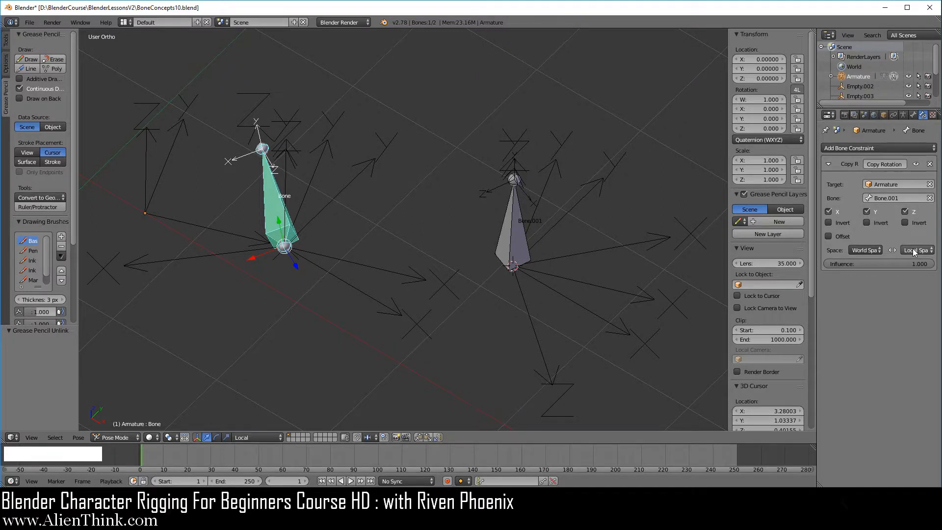
left_click(877, 251)
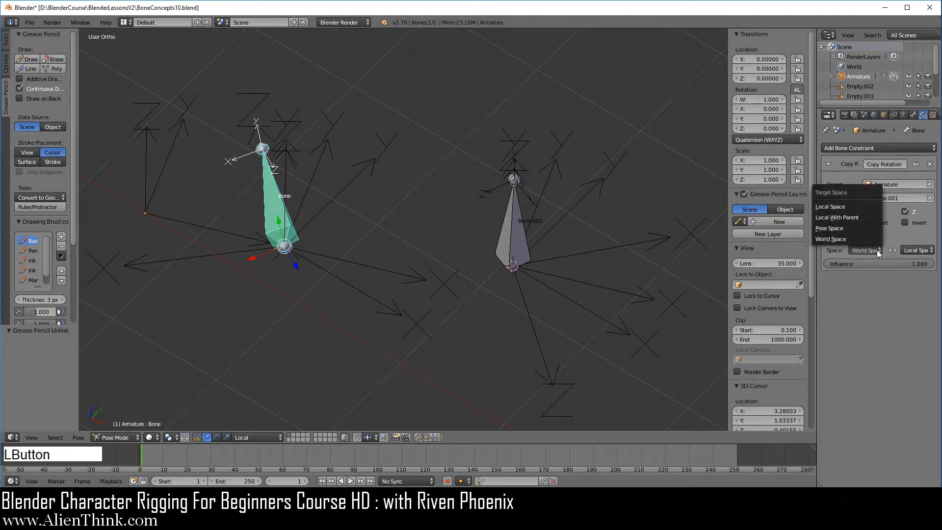
left_click(858, 207)
left_click(916, 250)
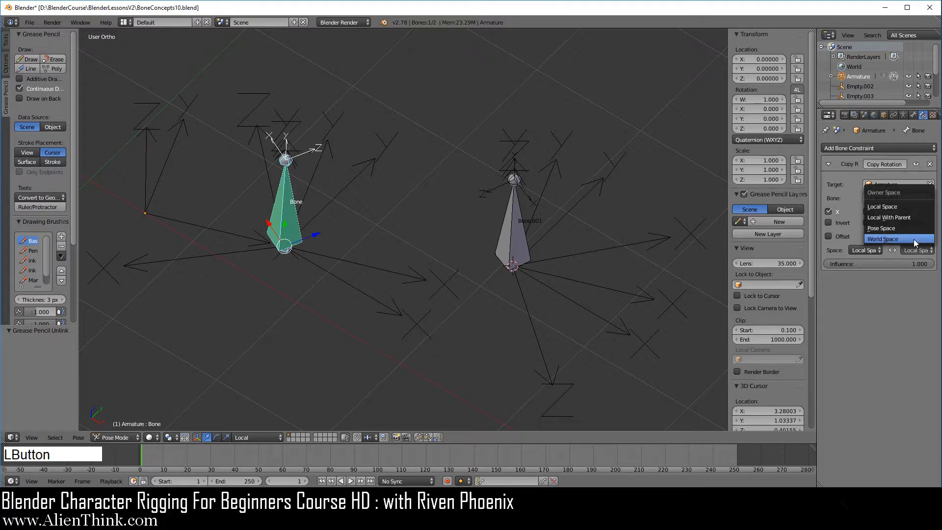
left_click(914, 240)
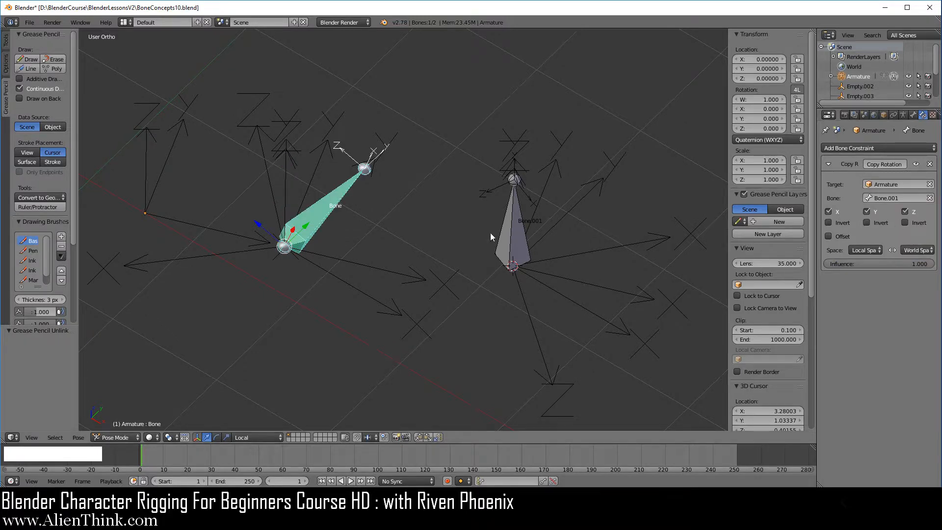
- Select Bone.001 and its parent-grid Empty.001 to examine the local axes used by the target
middle_click_drag(429, 339, 473, 332)
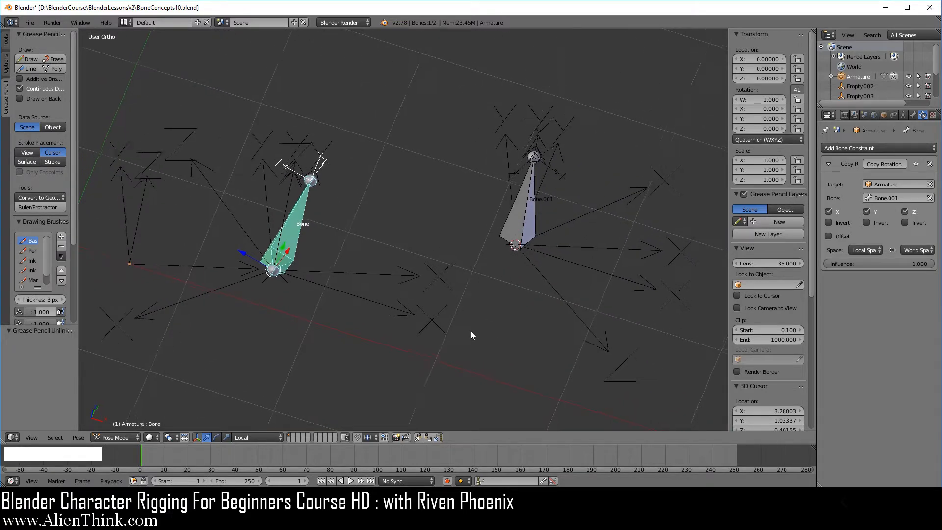
right_click(526, 218)
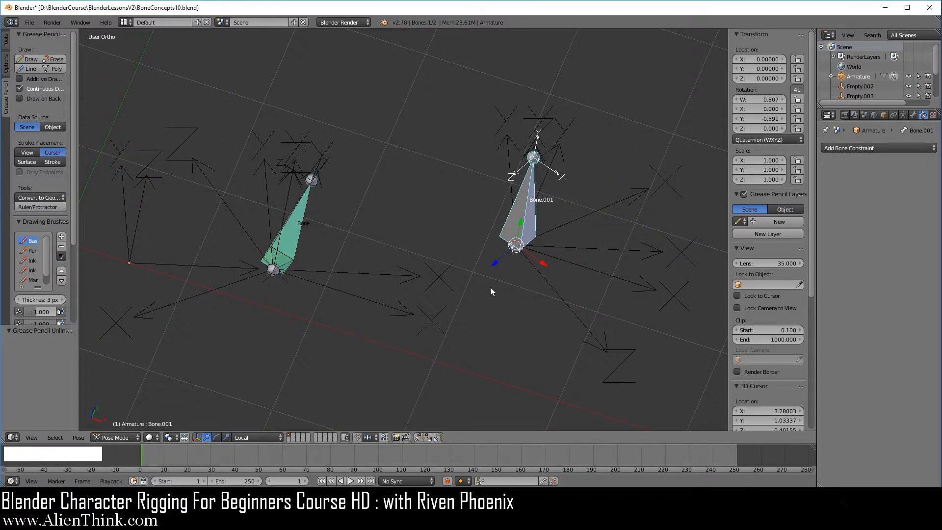
mouse_move(490, 286)
middle_mouse_down()
mouse_move(480, 329)
mouse_move(656, 257)
middle_mouse_up()
right_click(640, 213)
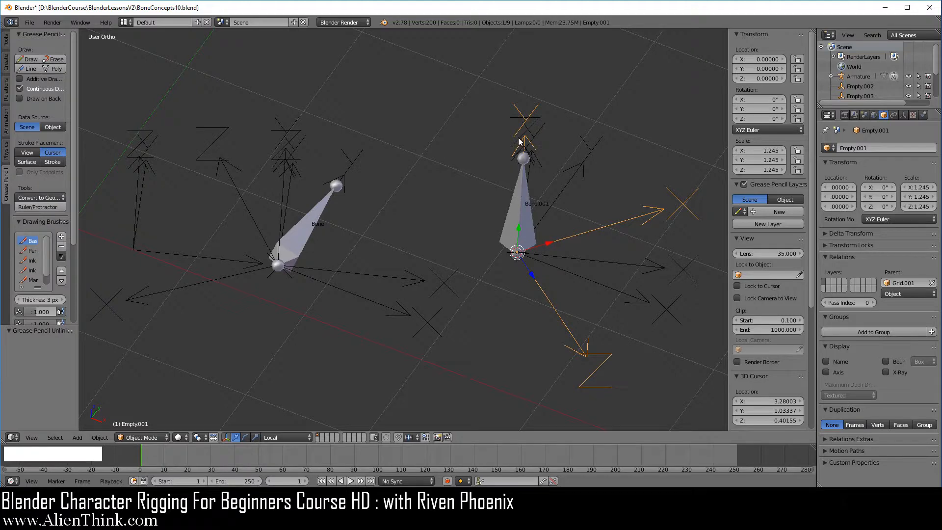
mouse_move(436, 215)
middle_mouse_down()
mouse_move(396, 233)
mouse_move(324, 215)
middle_mouse_up()
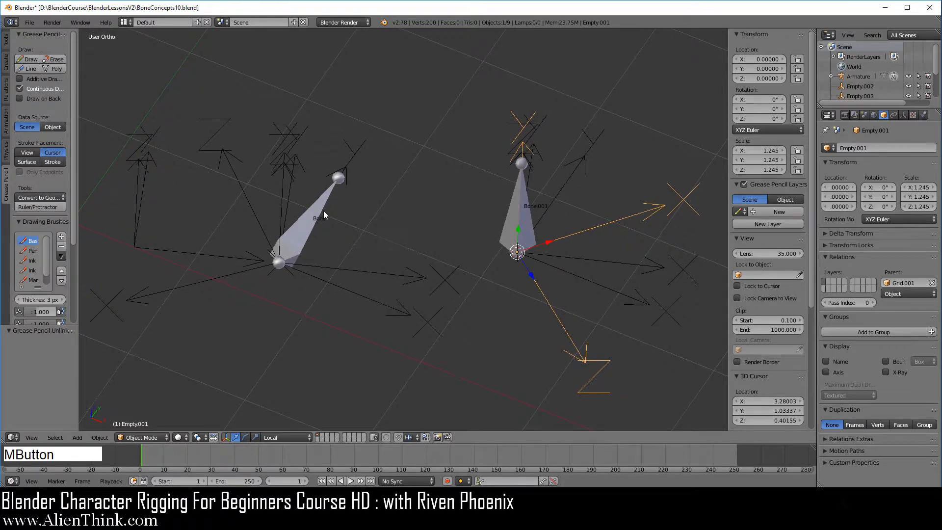
- Select Bone and its world-aligned Empty.004 in turn to examine the owner bone's alignment with the world axes
right_click(322, 210)
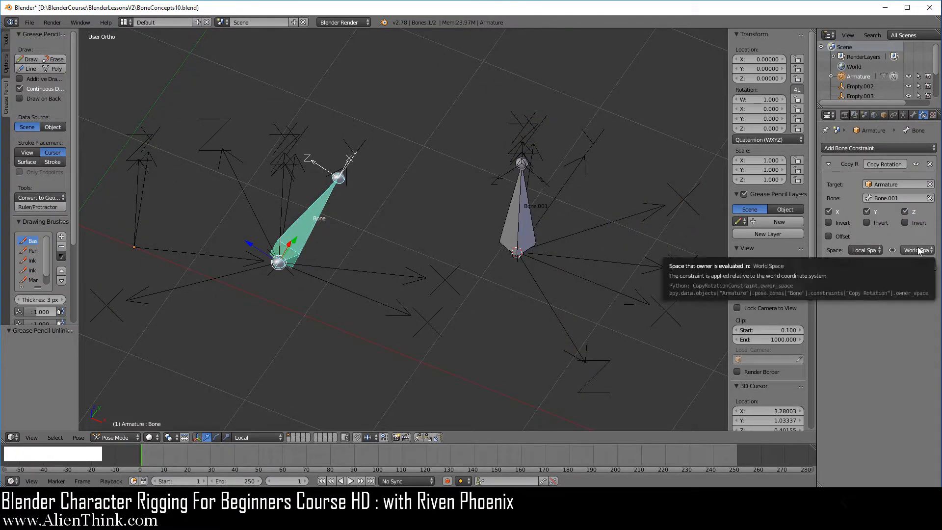
right_click(362, 150)
middle_click_drag(364, 214, 340, 240)
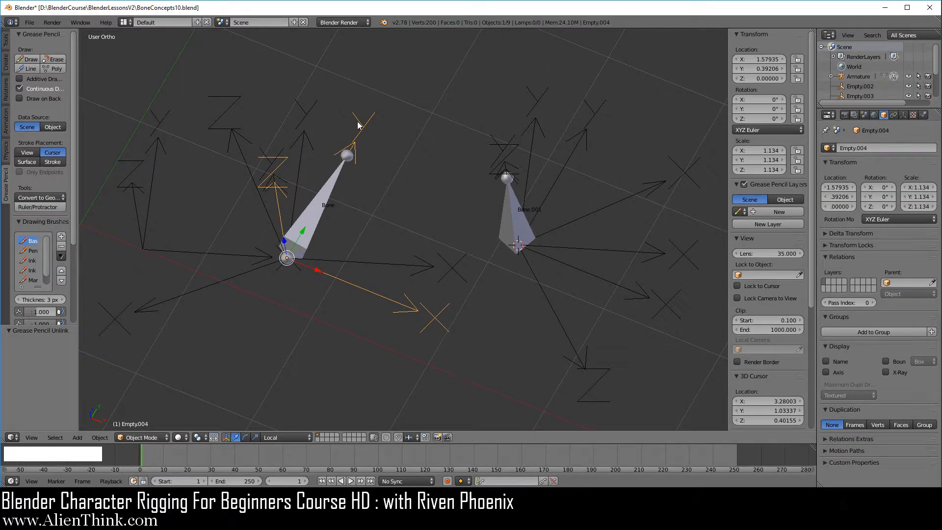
middle_click_drag(349, 149, 364, 188)
right_click(329, 213)
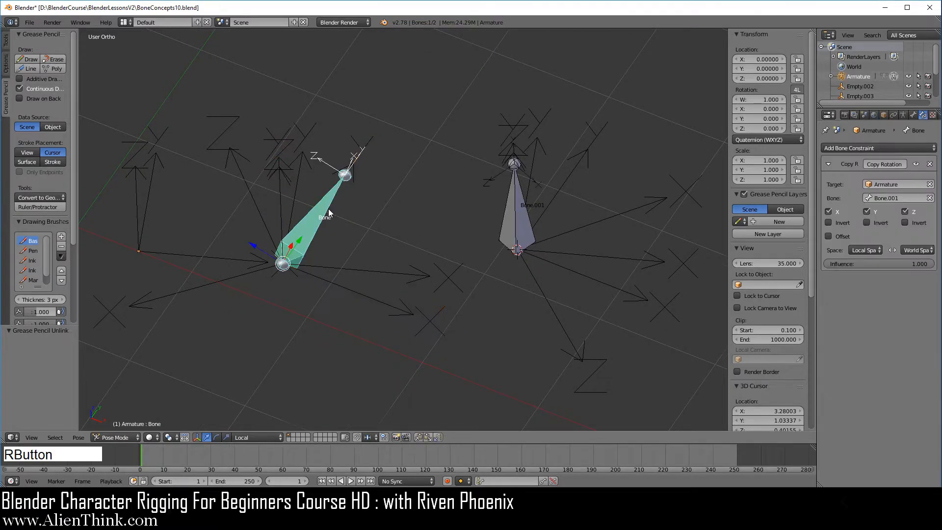
- Test-rotate Bone.001 about its local Y axis to observe how Bone follows, and cancel the rotation
right_click(515, 211)
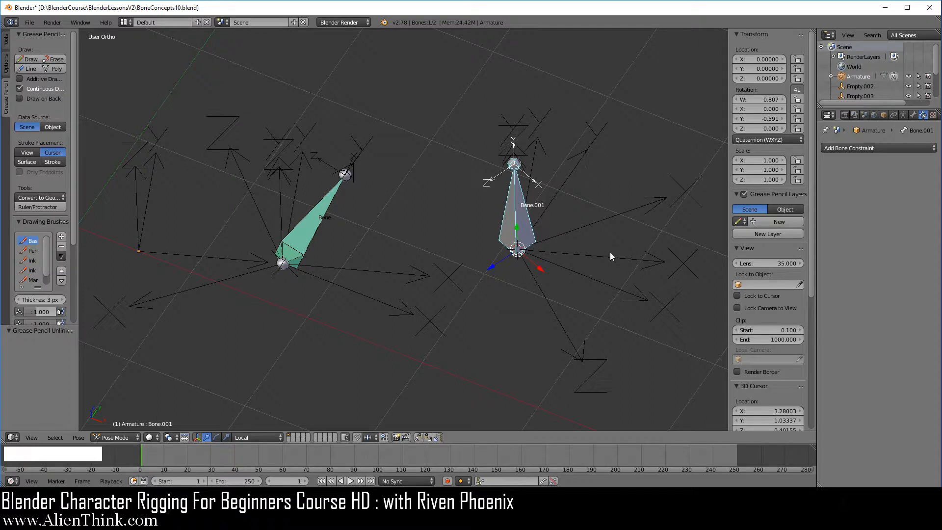
key("r")
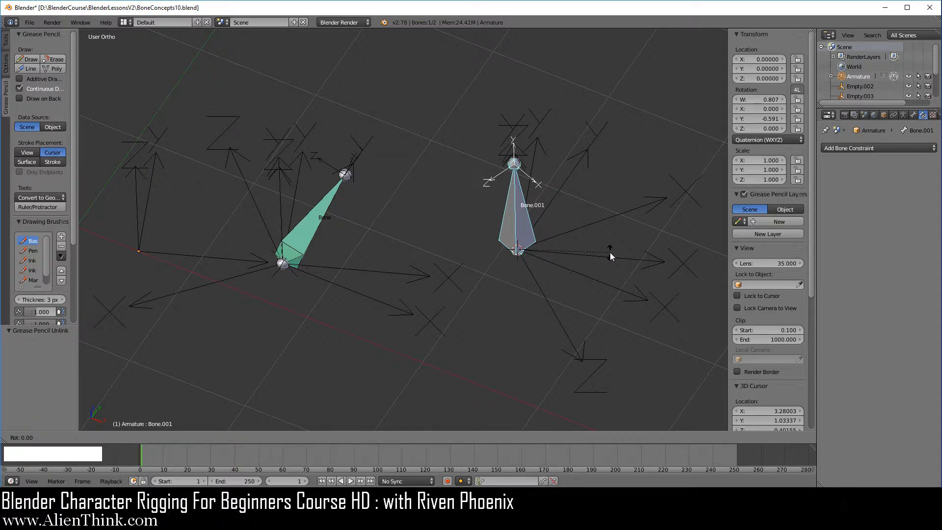
key("y")
key("y")
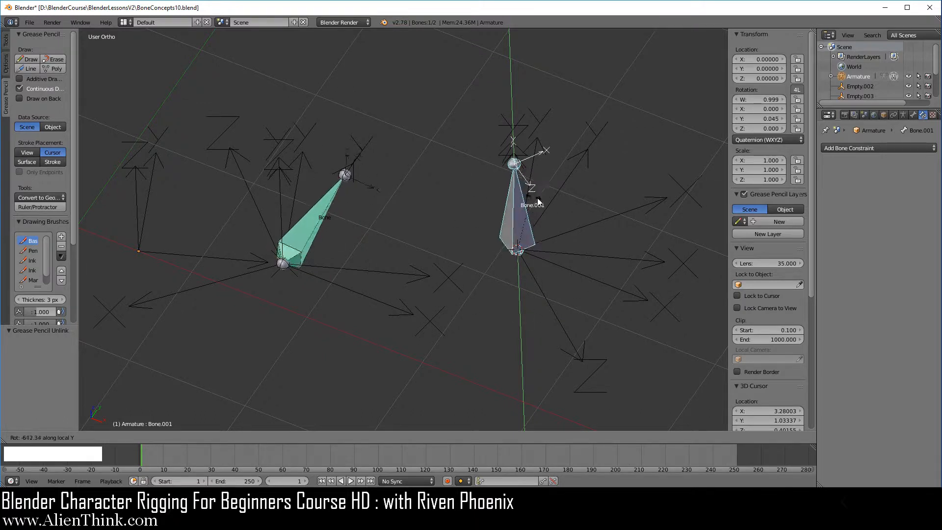
right_click(582, 245)
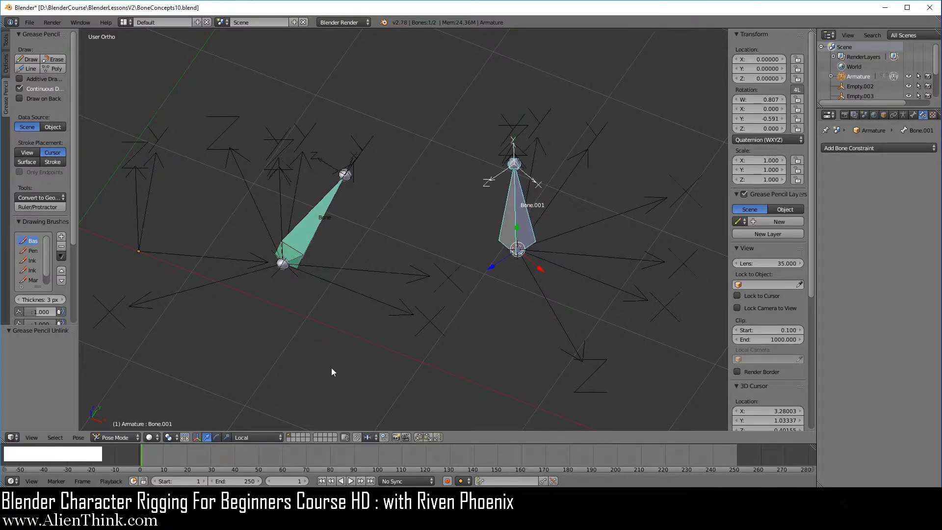
- Set the transform orientation to BoneLocalEdit and test-rotate Bone.001 about that orientation's Y axis, cancelling the rotation
left_click(255, 436)
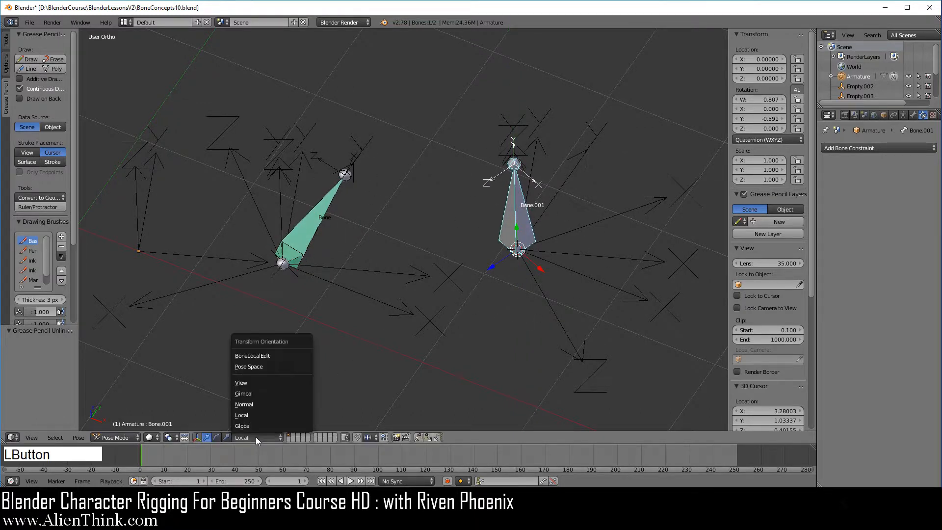
left_click(265, 359)
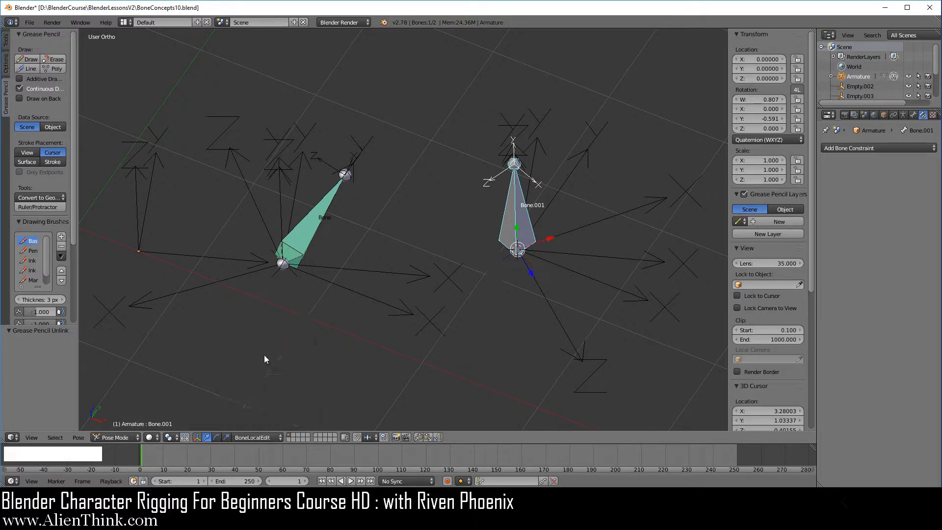
mouse_move(496, 294)
middle_mouse_down()
mouse_move(487, 304)
mouse_move(569, 237)
middle_mouse_up()
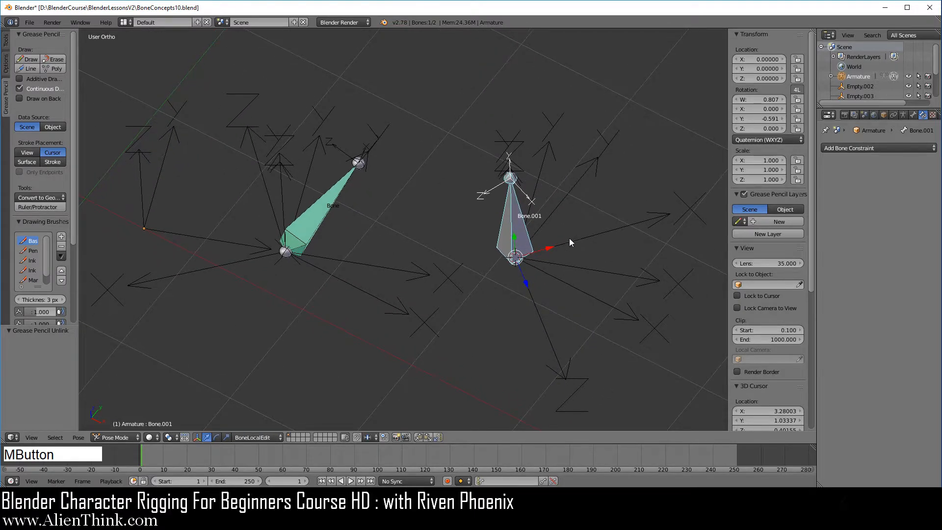
key("r")
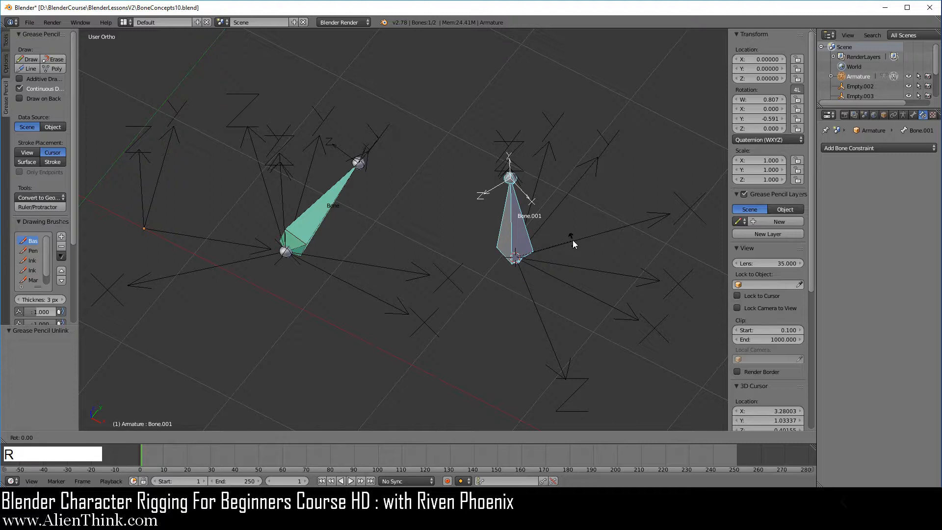
key("y")
key("y")
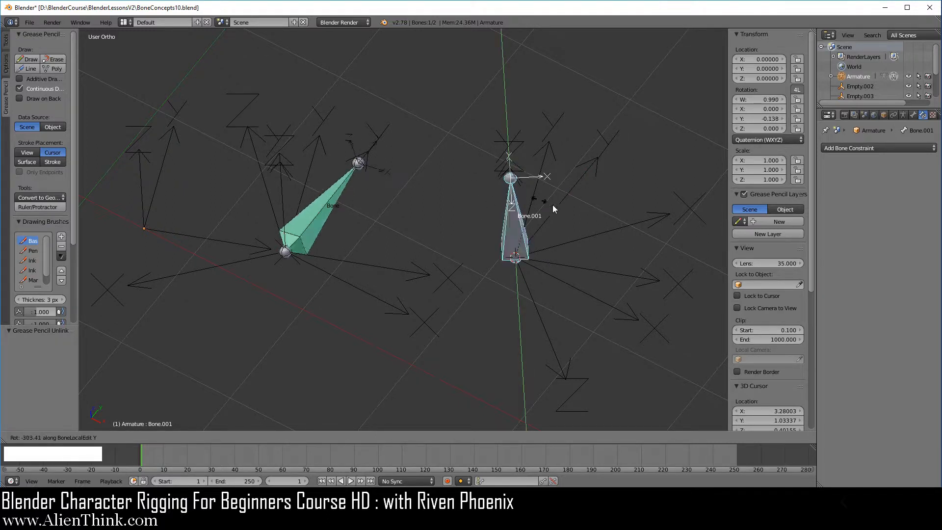
right_click(581, 252)
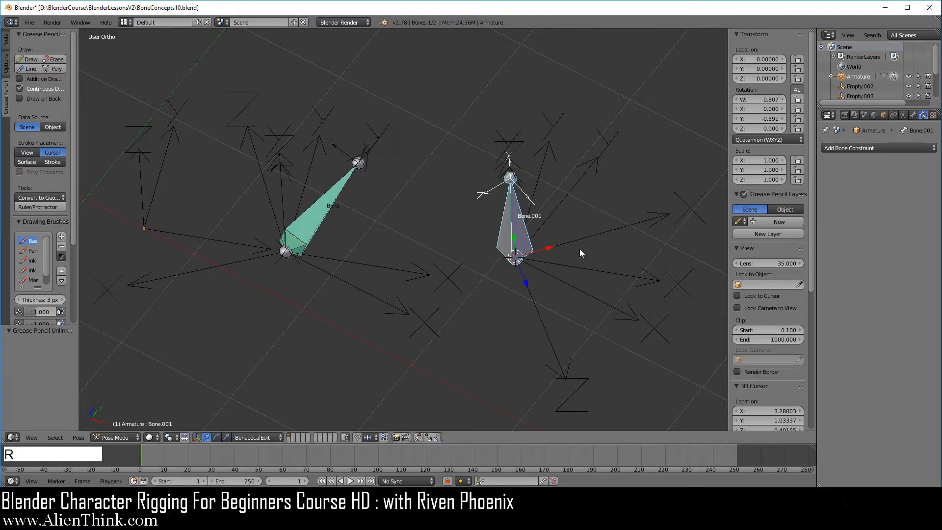
- Test-rotate Bone.001 about the X axis of the BoneLocalEdit orientation
key("r")
key("x")
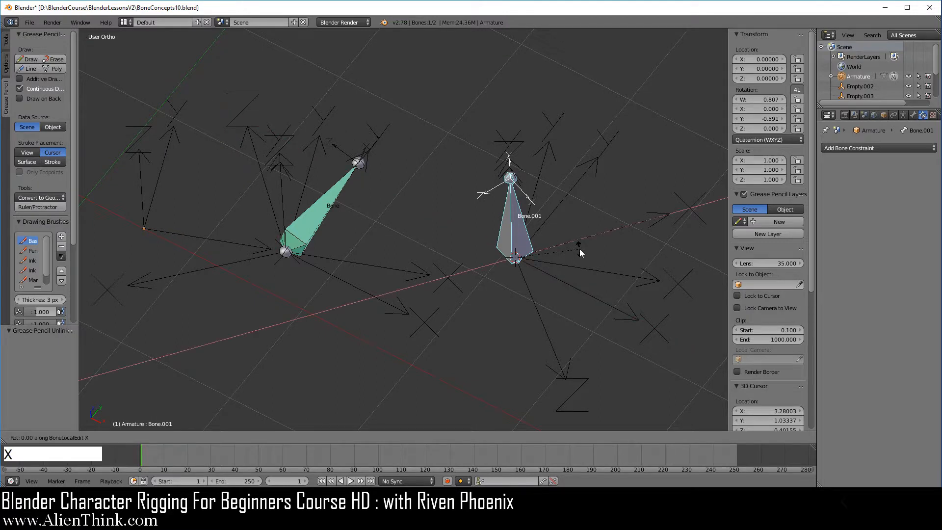
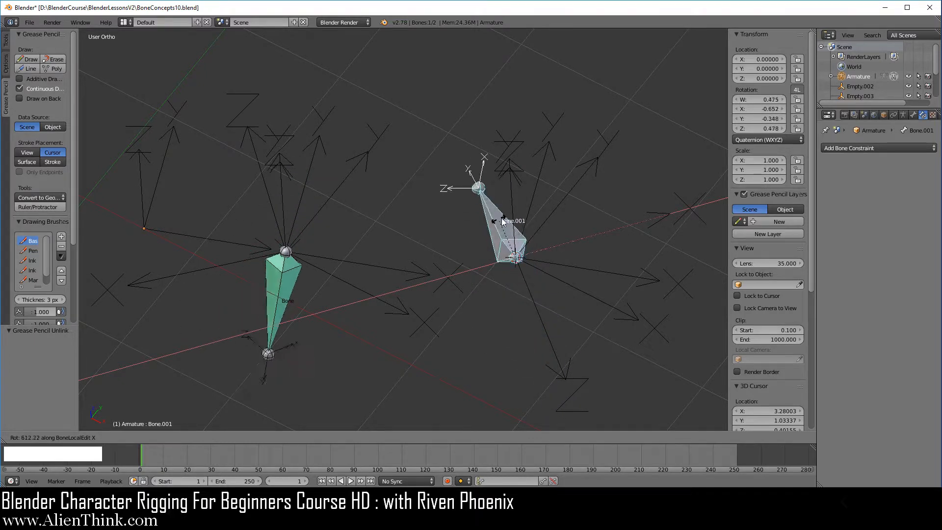
- Cancel Bone.001's X-axis test rotation, and select Bone and Empty.004 to compare the owner with the world axes
right_click(569, 298)
right_click(318, 207)
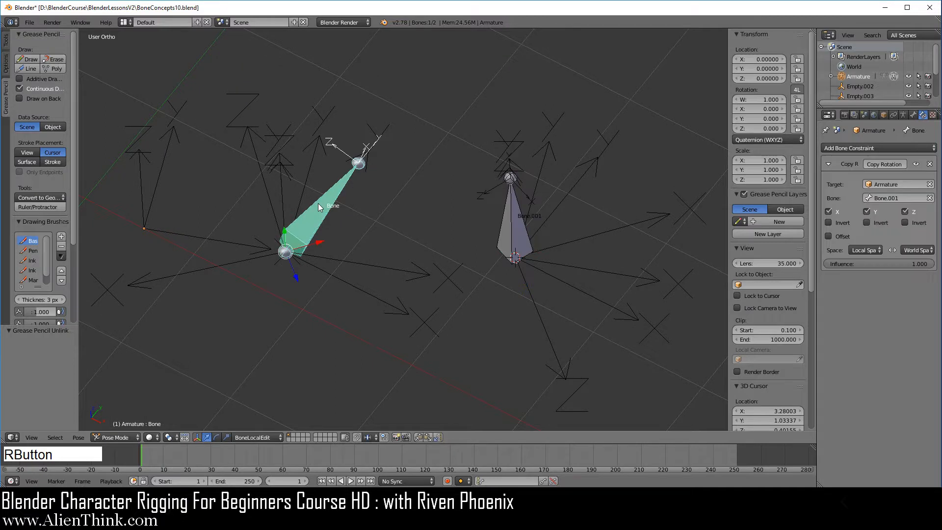
right_click(372, 290)
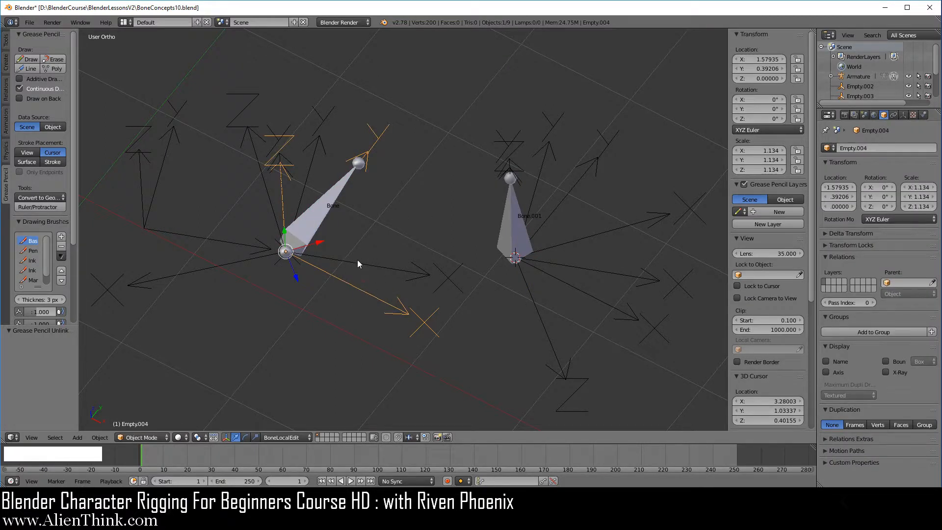
- Test-rotate Bone.001 about the Z axis of the BoneLocalEdit orientation and cancel the rotation
right_click(510, 247)
key("r")
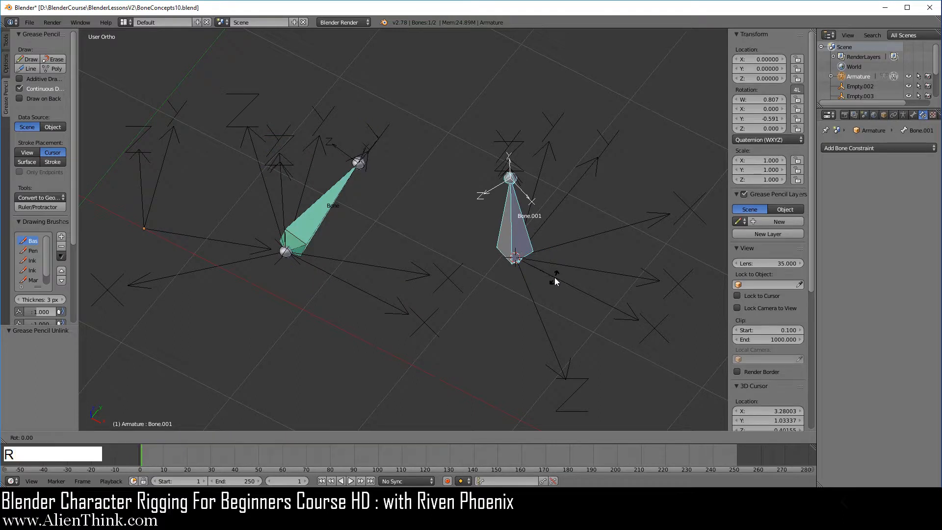
key("z")
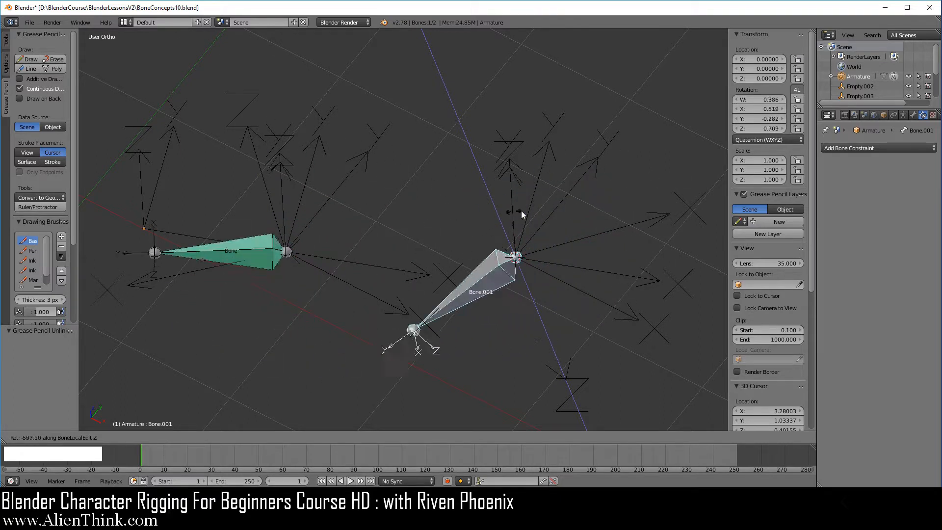
right_click(558, 281)
- Compare the axes of Empty.001 and Empty.004, and repeat the cancelled test rotation of Bone.001 about the BoneLocalEdit Z axis
right_click(540, 325)
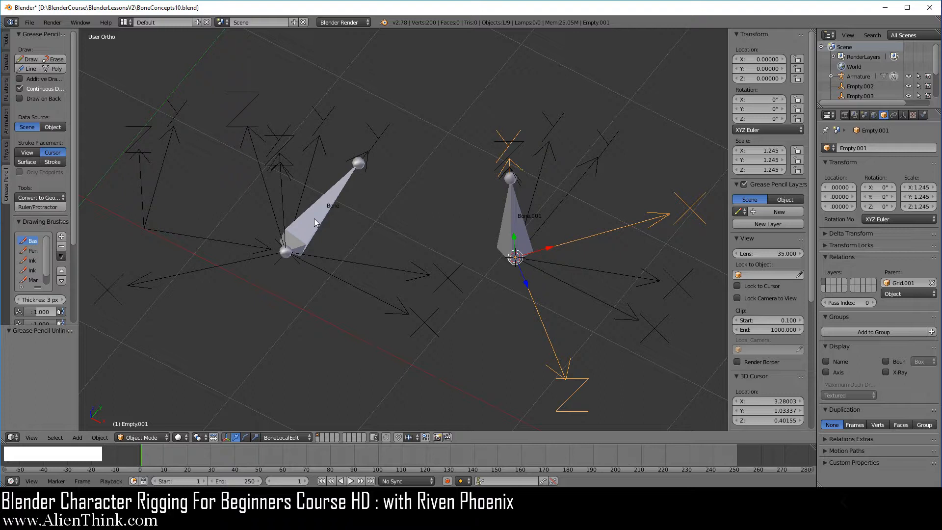
right_click(373, 156)
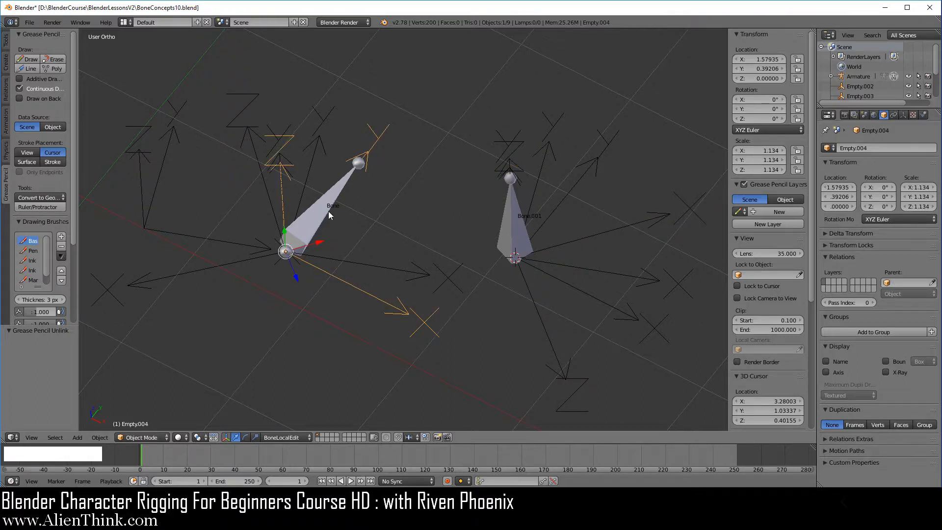
right_click(518, 231)
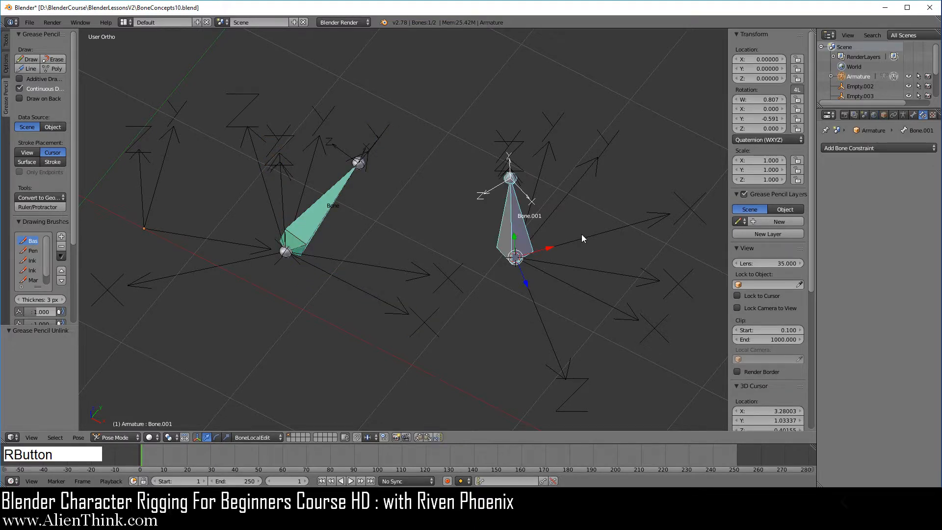
key("r")
key("z")
key("z")
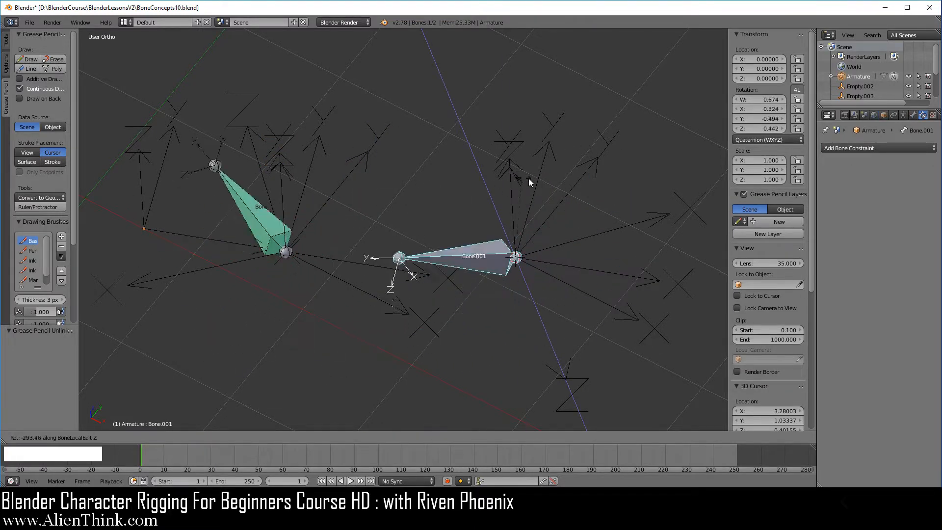
right_click(571, 260)
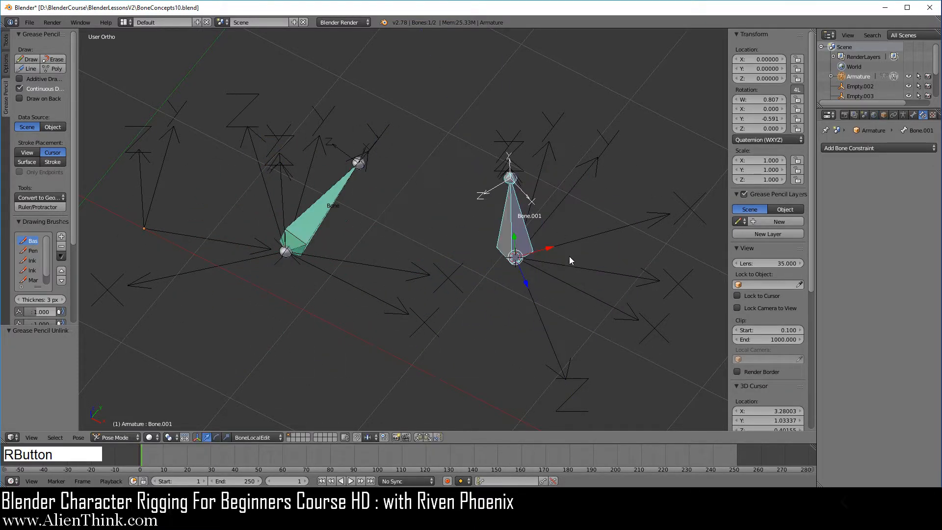
- Set the Owner Space of Bone's Copy Rotation constraint to Pose Space
right_click(321, 208)
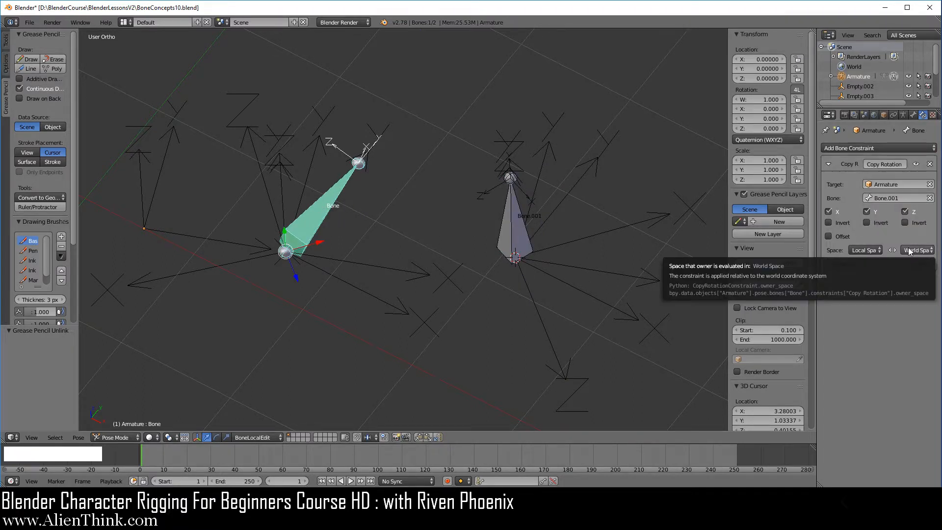
left_click(864, 250)
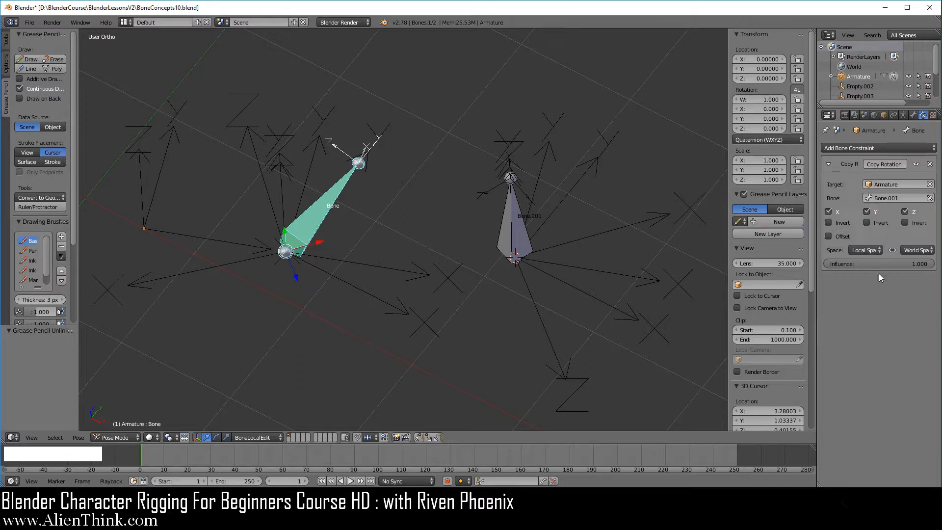
left_click(915, 252)
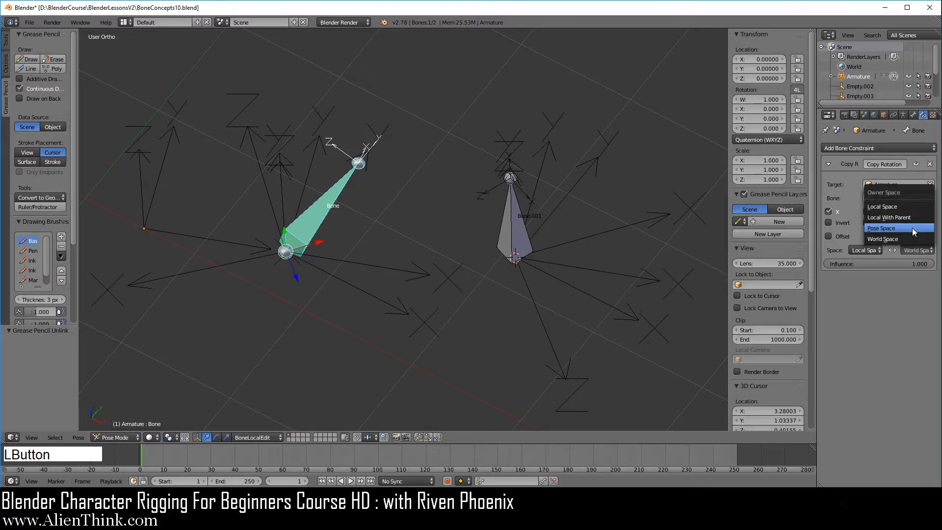
left_click(911, 227)
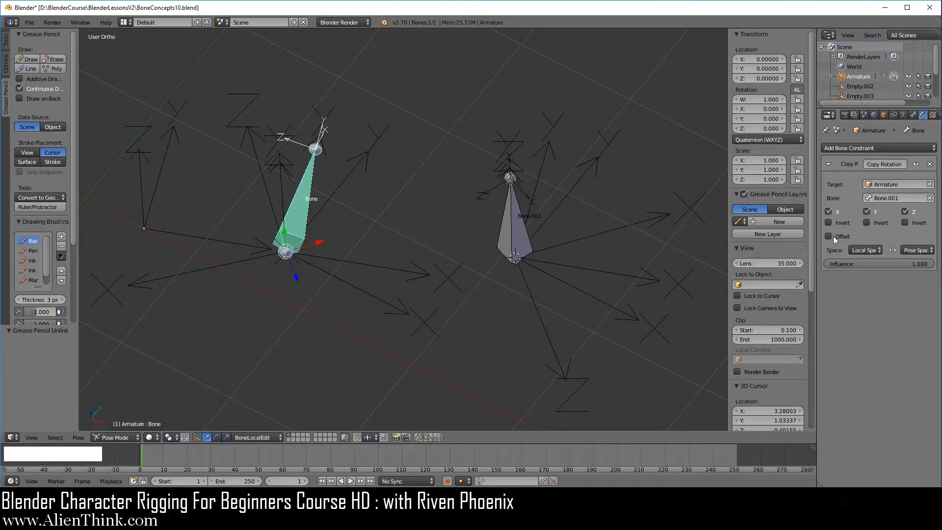
- Test-rotate Bone.001 about the BoneLocalEdit Y axis to observe how Bone follows with Pose Space as owner space, cancelling the rotation
middle_click_drag(460, 278, 419, 271)
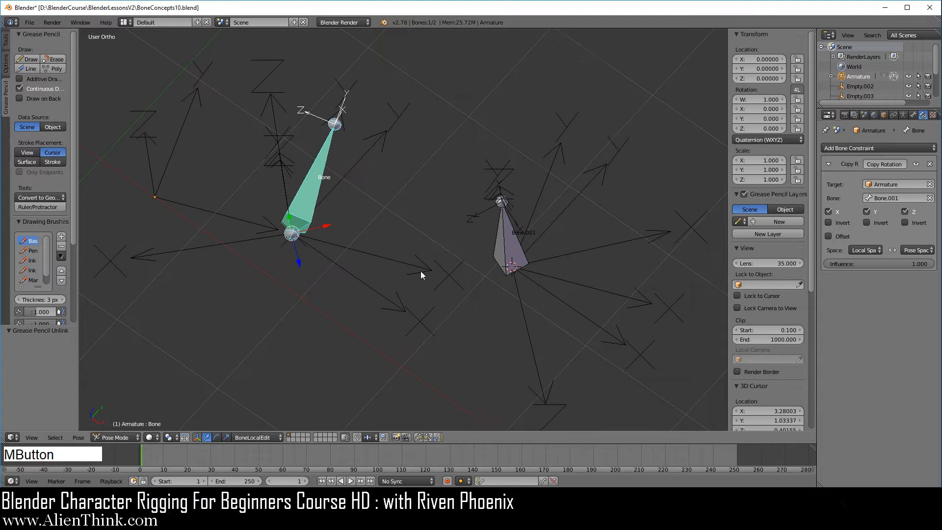
right_click(326, 160)
right_click(507, 231)
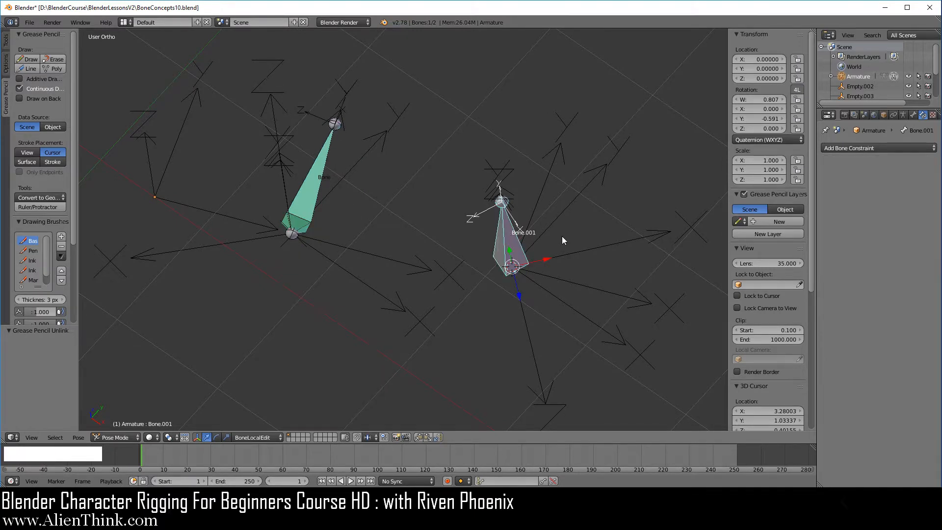
key("r")
key("y")
key("y")
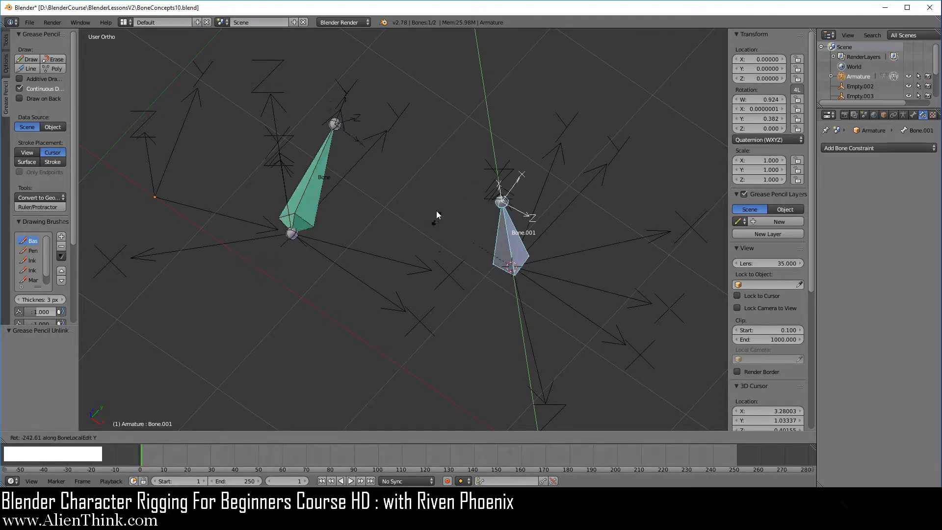
right_click(571, 276)
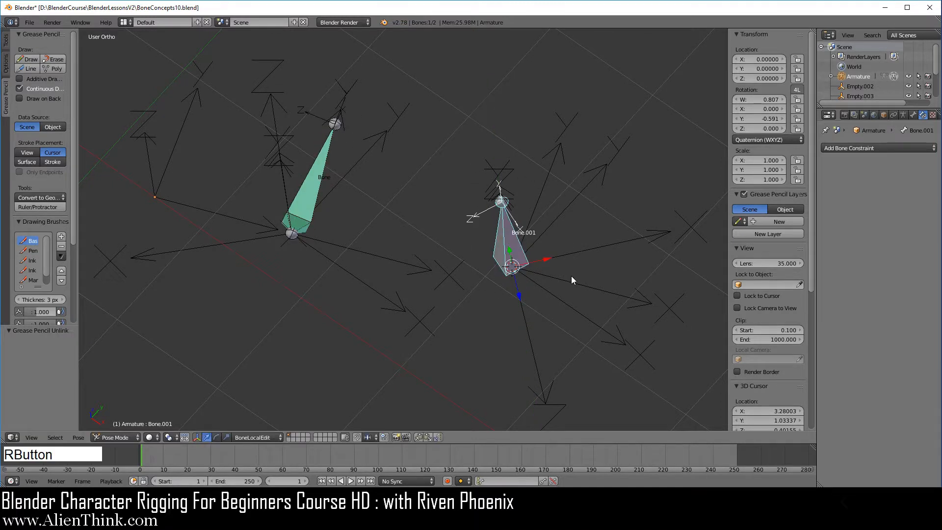
- Test-rotate Bone.001 about the BoneLocalEdit X axis to observe Bone's pose-space response, and cancel the rotation
key("r")
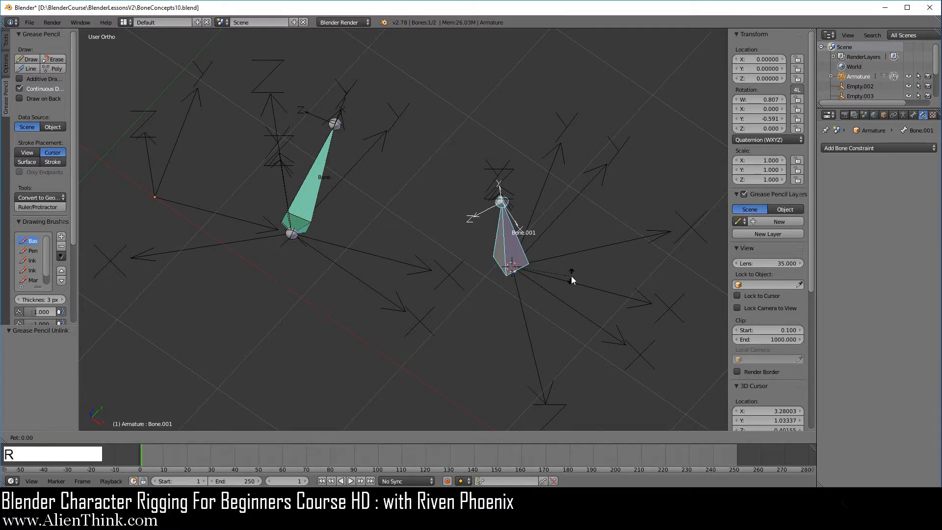
key("x")
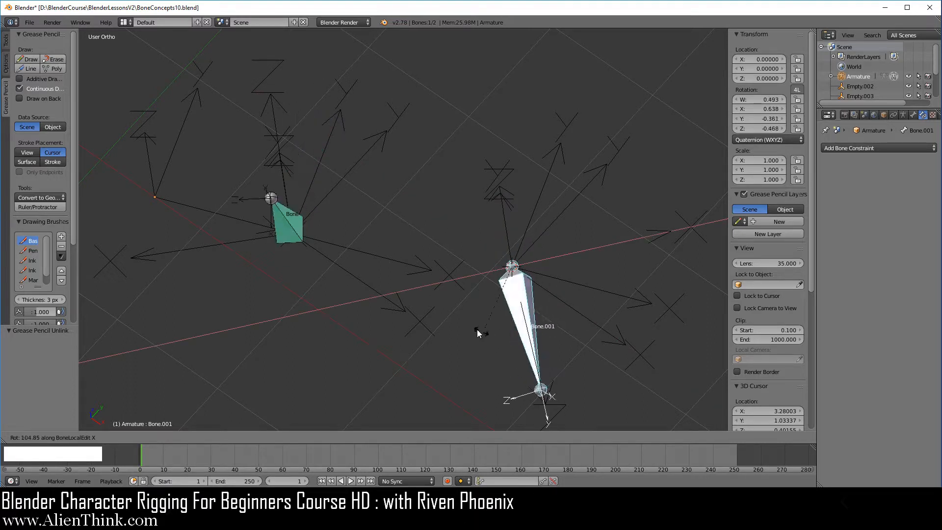
right_click(595, 331)
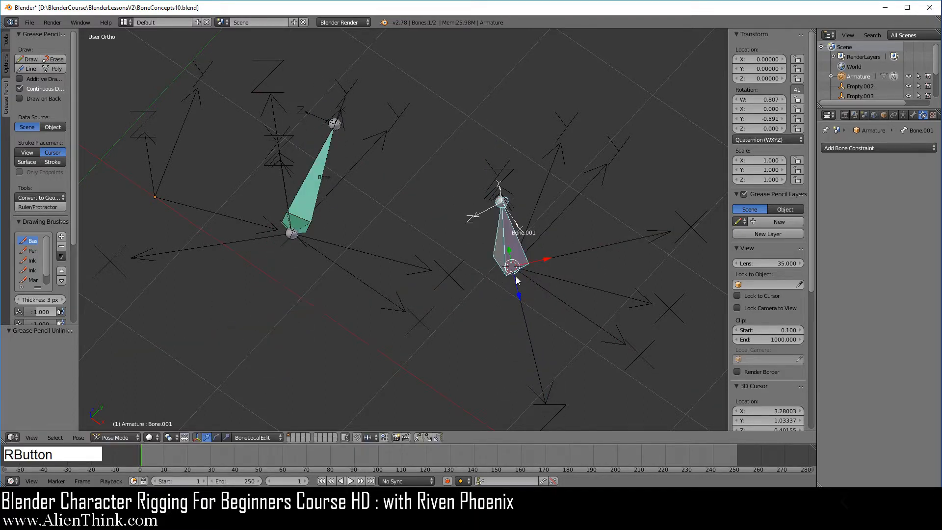
- Test-rotate Bone.001 about the BoneLocalEdit Z axis and cancel, selecting Empty.002 before and after to check Bone's pose-space axes
right_click(384, 258)
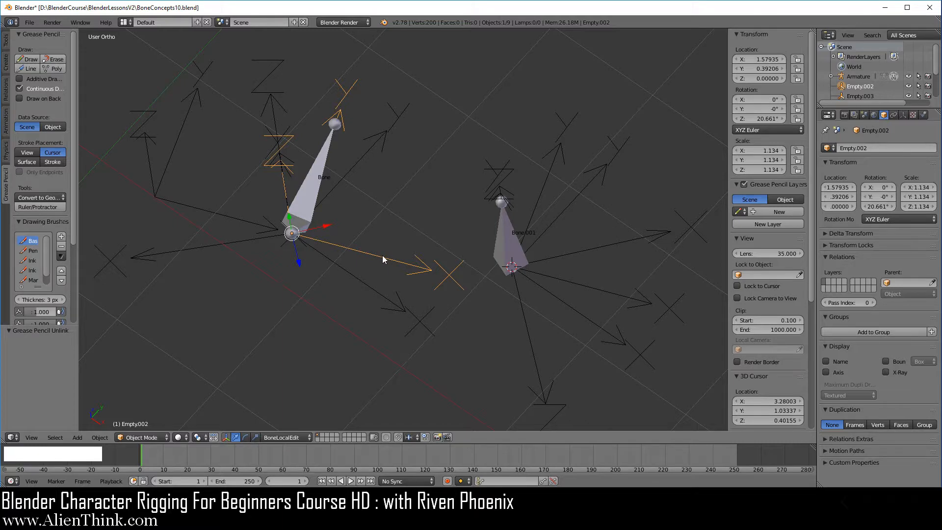
right_click(505, 240)
key("r")
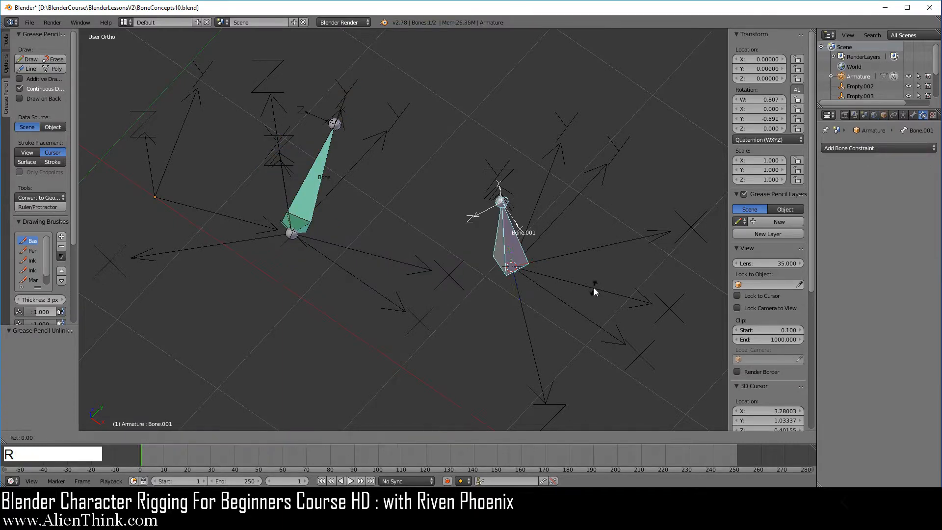
key("z")
key("z")
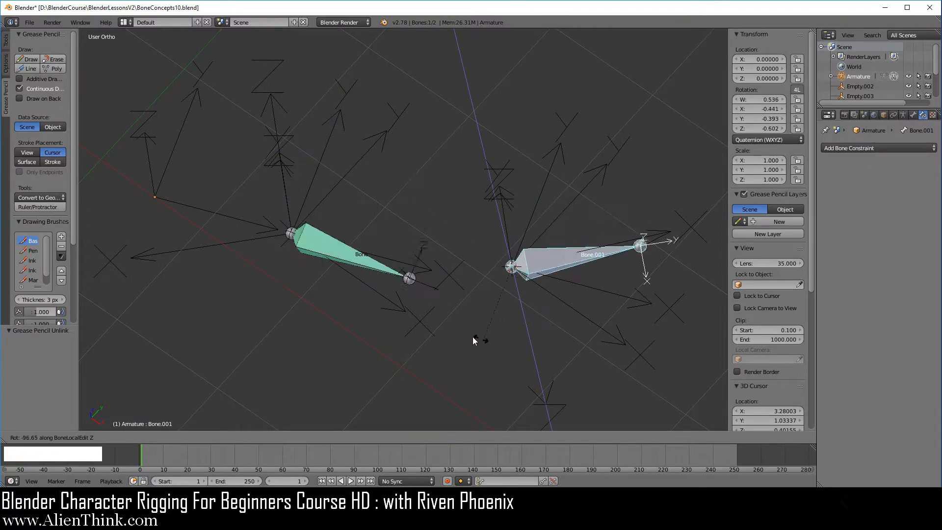
right_click(415, 199)
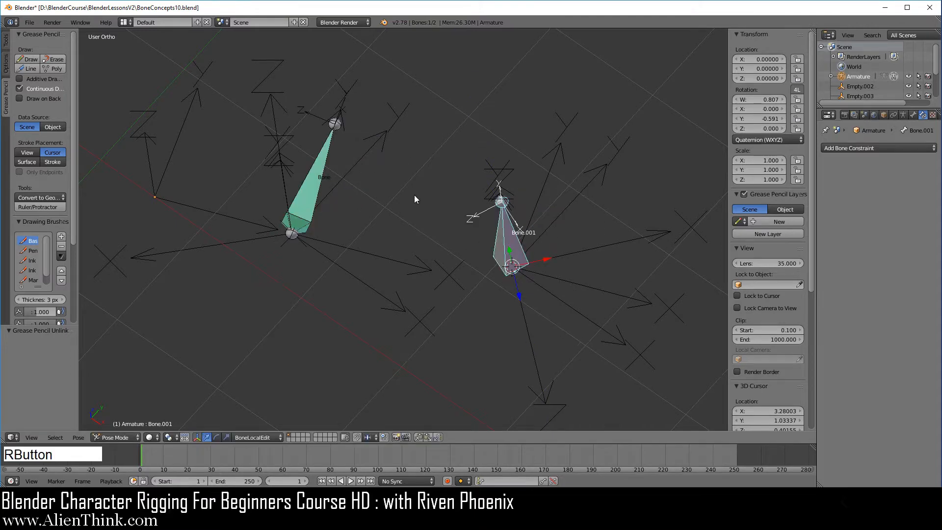
right_click(343, 119)
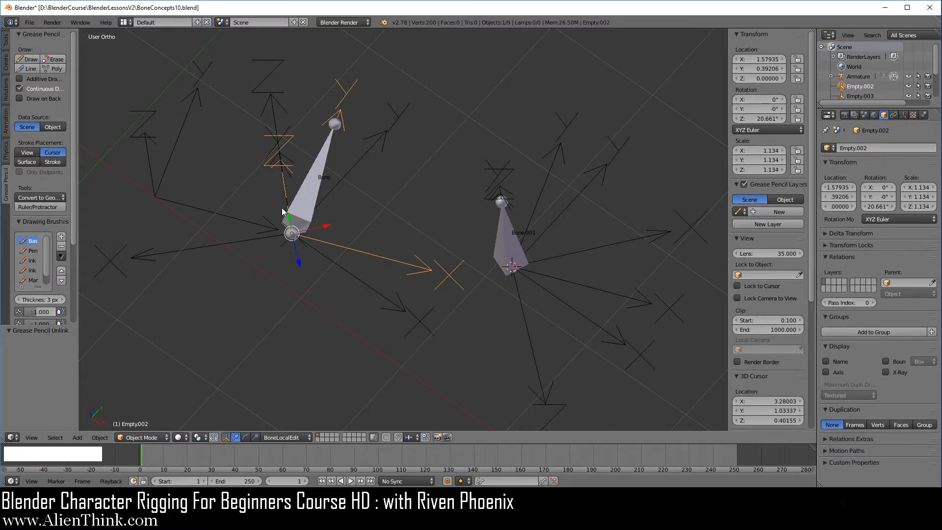
- Set Bone's Copy Rotation constraint to Pose Space for the target and Local Space for the owner
right_click(315, 189)
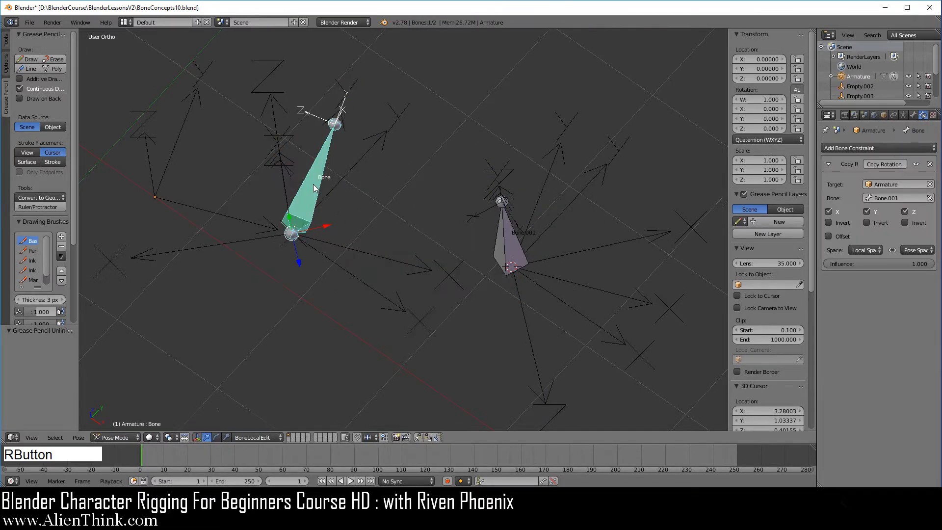
left_click(864, 251)
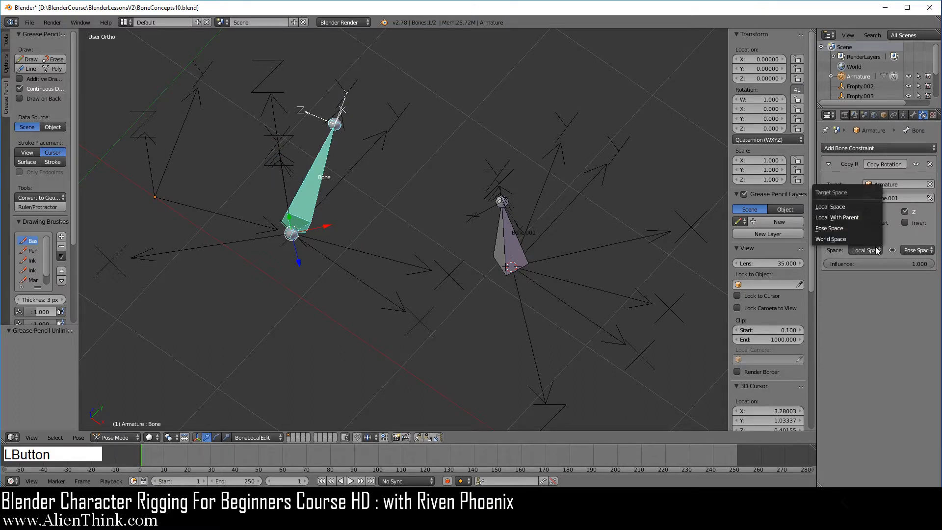
left_click(864, 229)
left_click(911, 248)
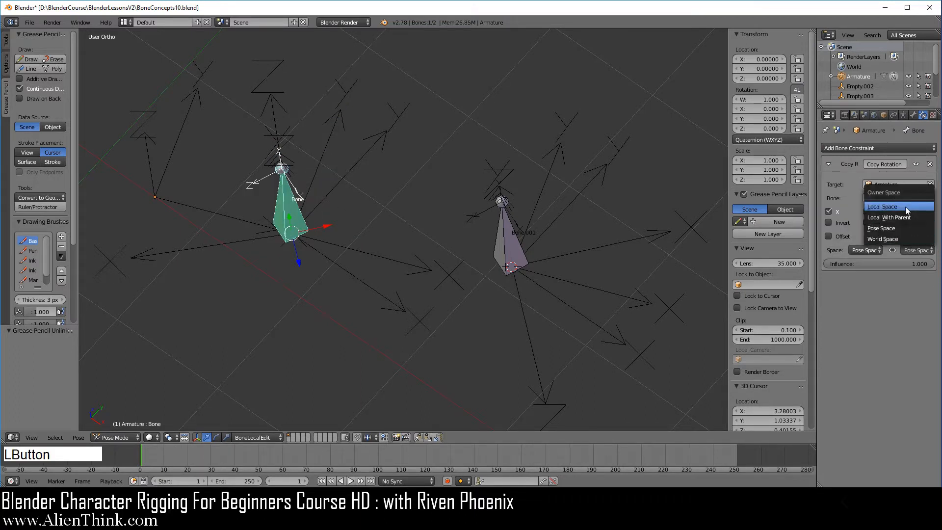
left_click(906, 208)
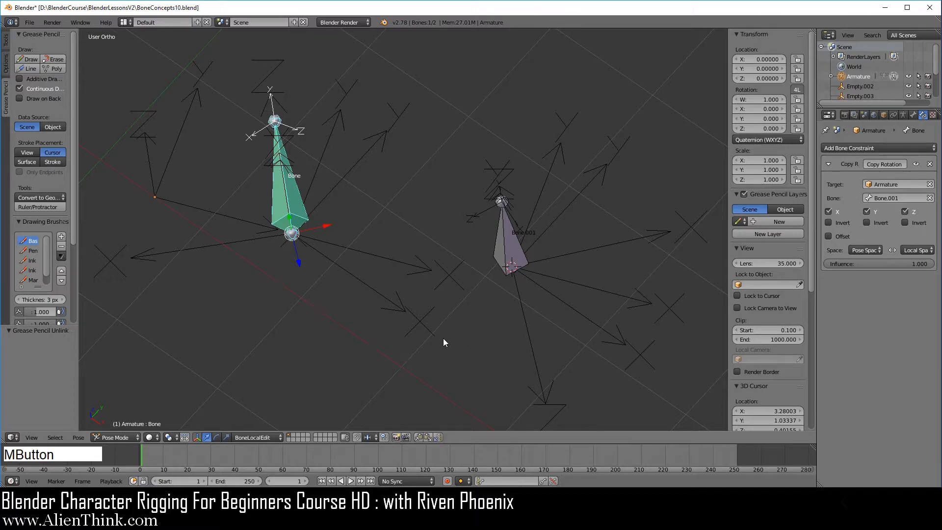
- Select Bone.001, Empty.003 and Bone in turn to compare the target's pose-space axes with the owner's local axes
middle_click_drag(443, 337, 557, 319)
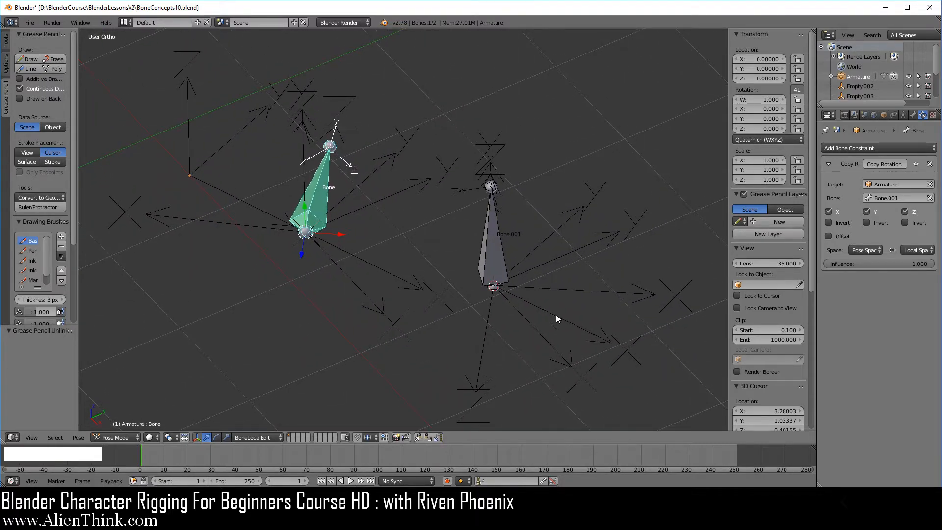
right_click(496, 239)
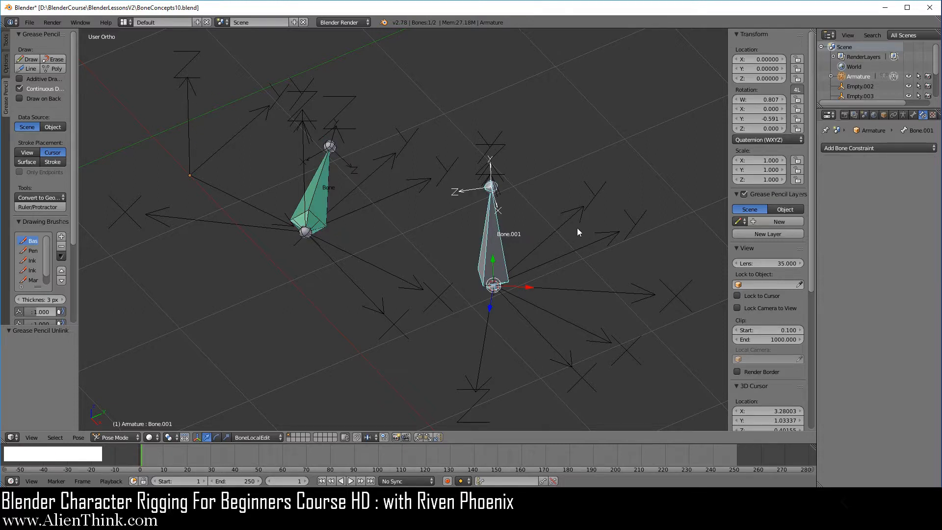
right_click(572, 214)
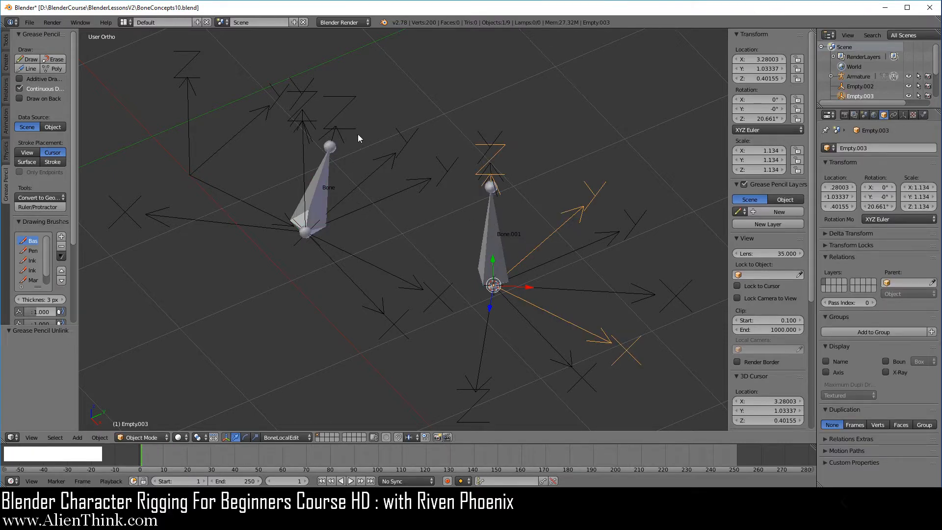
right_click(326, 173)
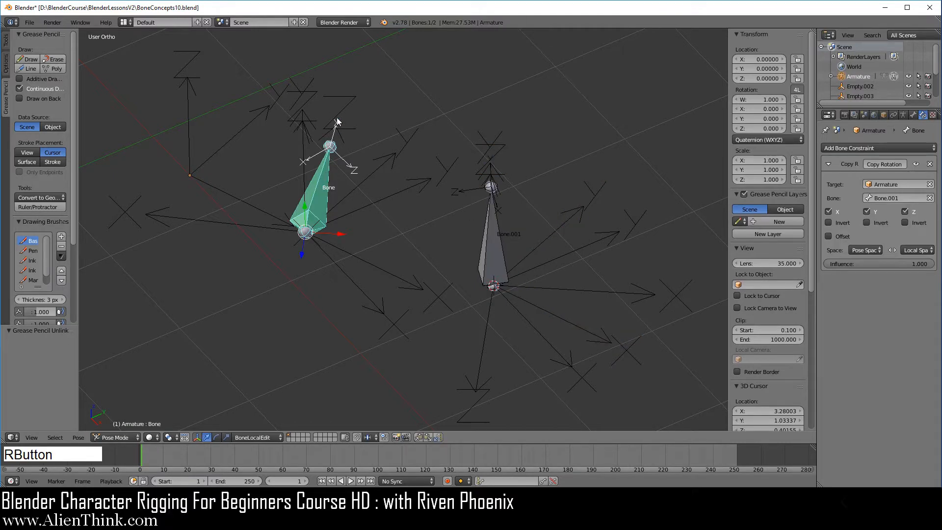
- Select Bone.001 and set the transform orientation to Pose Space
right_click(499, 234)
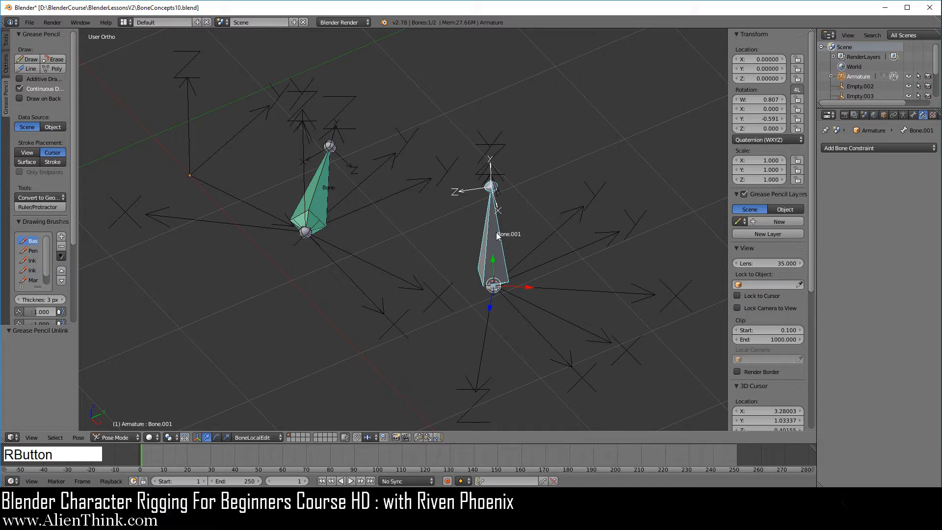
left_click(256, 437)
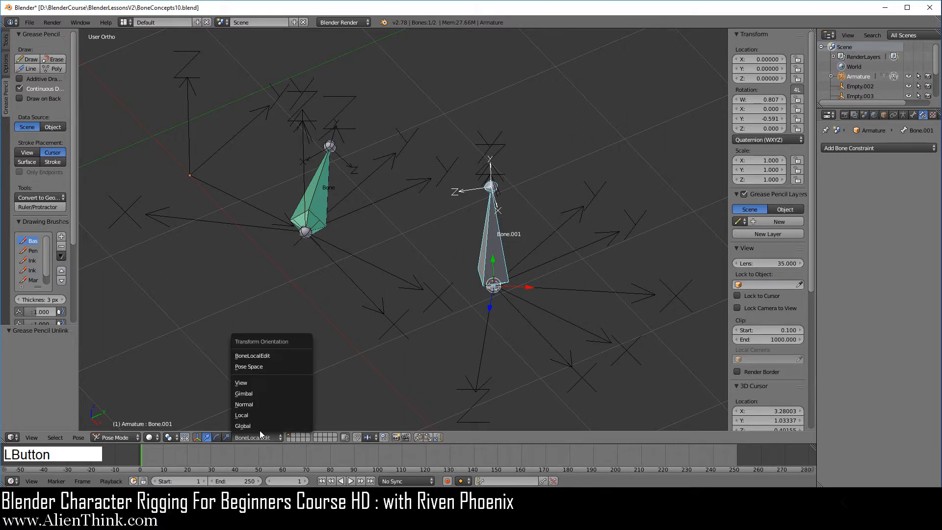
left_click(250, 367)
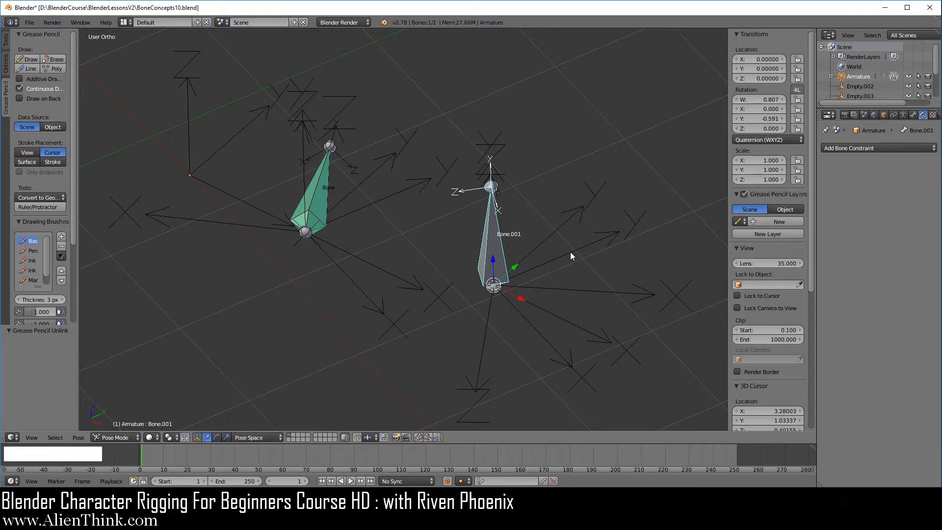
- Test-rotate Bone.001 about its own local Z axis under the Pose Space orientation and cancel the rotation
key("r")
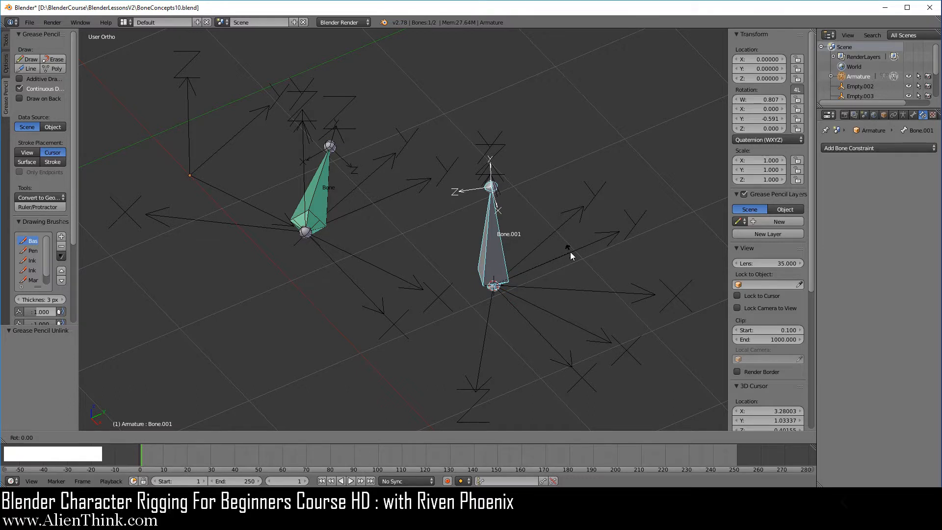
key("z")
key("z")
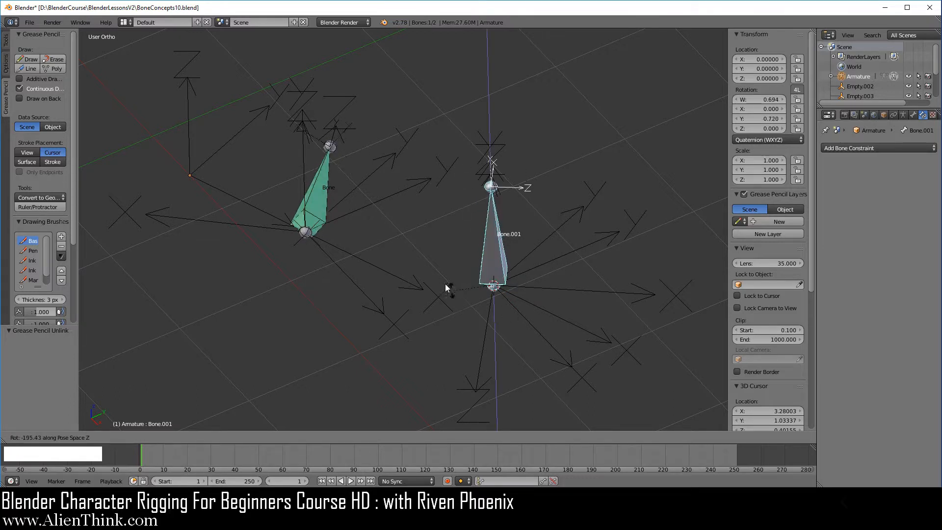
right_click(582, 305)
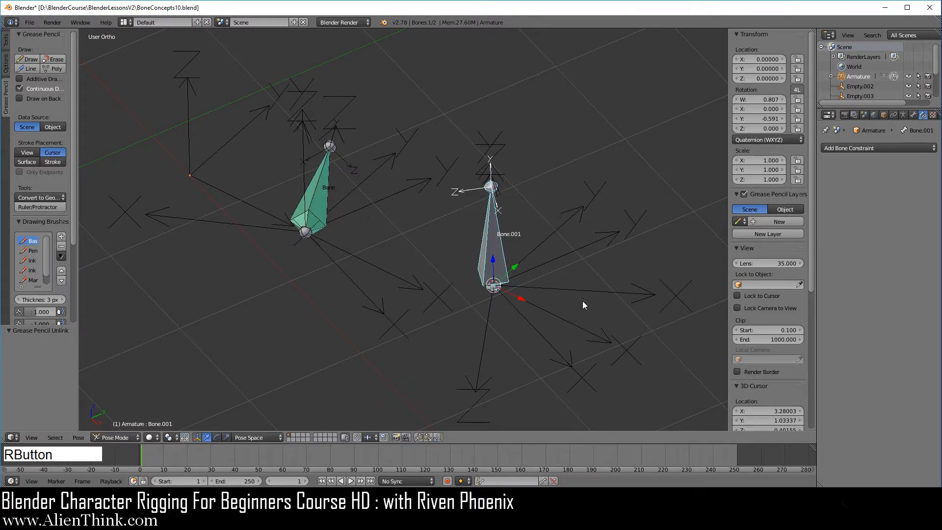
- Test-rotate Bone.001 about the Pose Space X axis and cancel, then select the Empty at Bone's base to check the owner's local axes
key("r")
key("x")
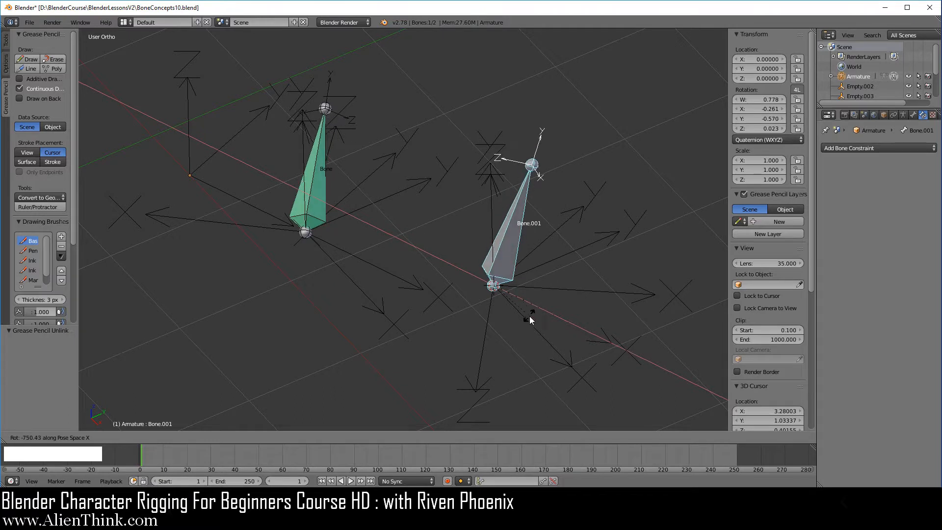
right_click(573, 291)
right_click(344, 137)
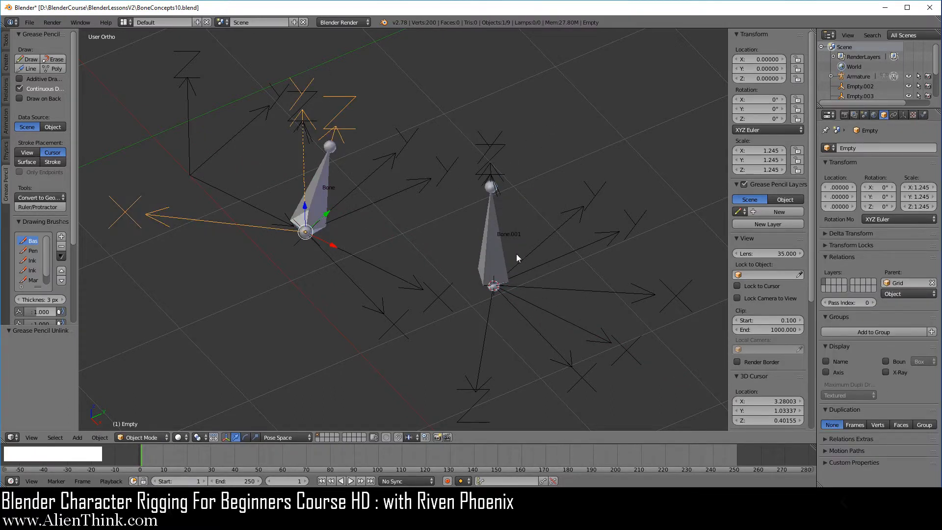
- Test-rotate Bone.001 about the Pose Space Y axis and cancel, then reselect the Empty at Bone's base for comparison
right_click(496, 241)
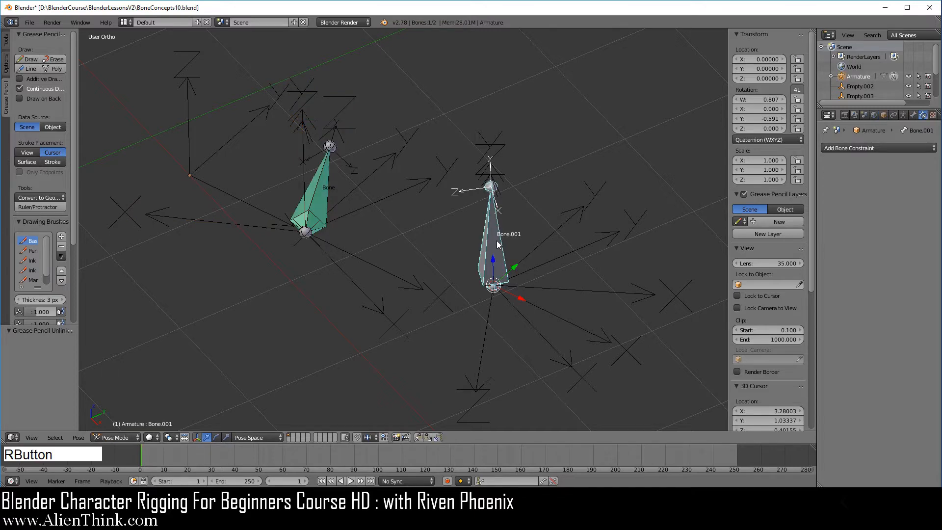
key("r")
key("y")
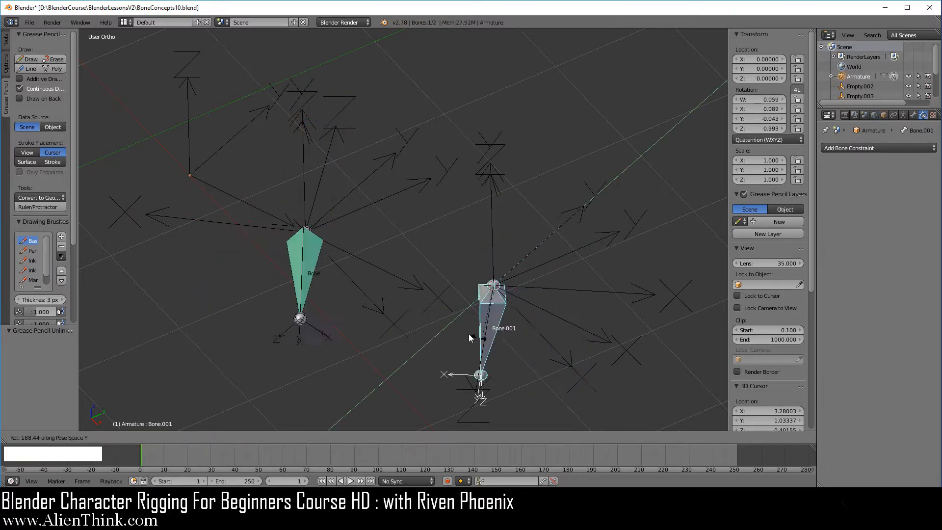
right_click(589, 308)
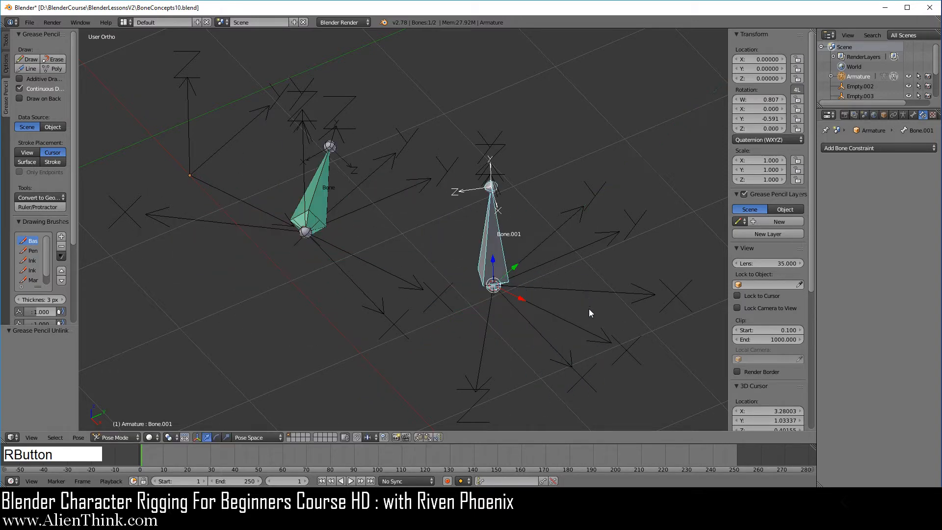
right_click(345, 137)
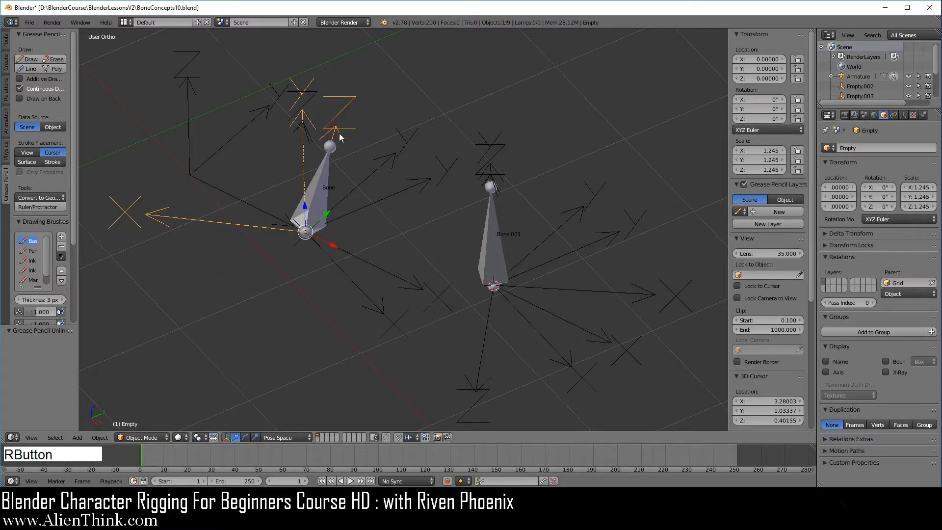
- Set Bone's Copy Rotation constraint to Local Space for the target and Pose Space for the owner
right_click(322, 181)
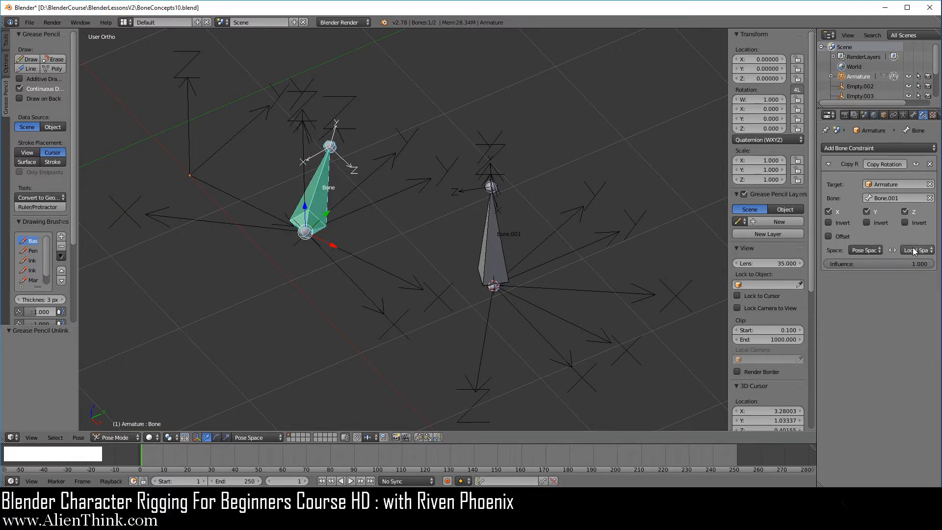
left_click(878, 251)
left_click(865, 249)
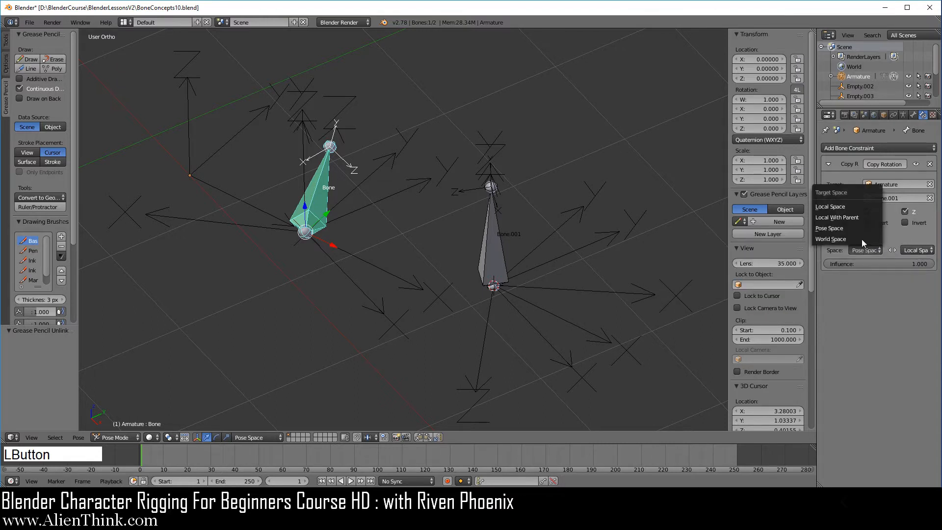
left_click(852, 207)
left_click(913, 250)
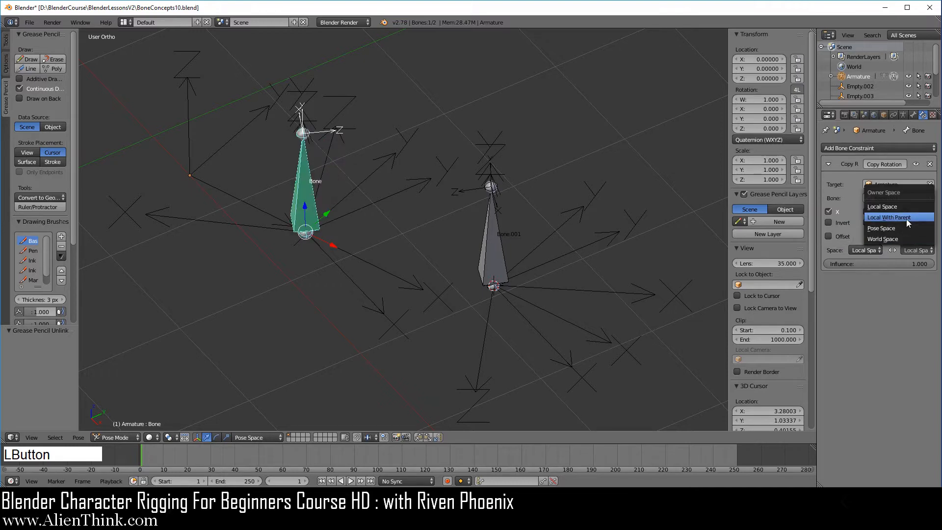
left_click(902, 229)
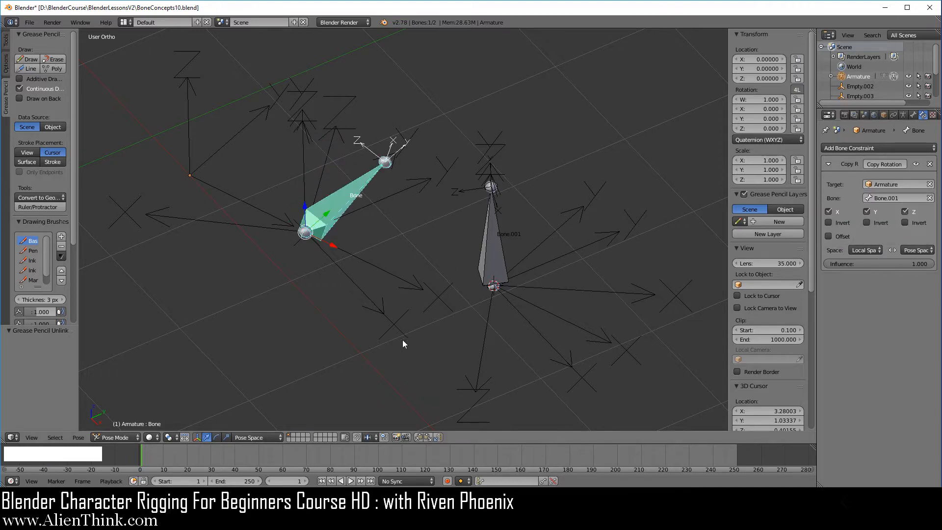
middle_click_drag(402, 342, 384, 311)
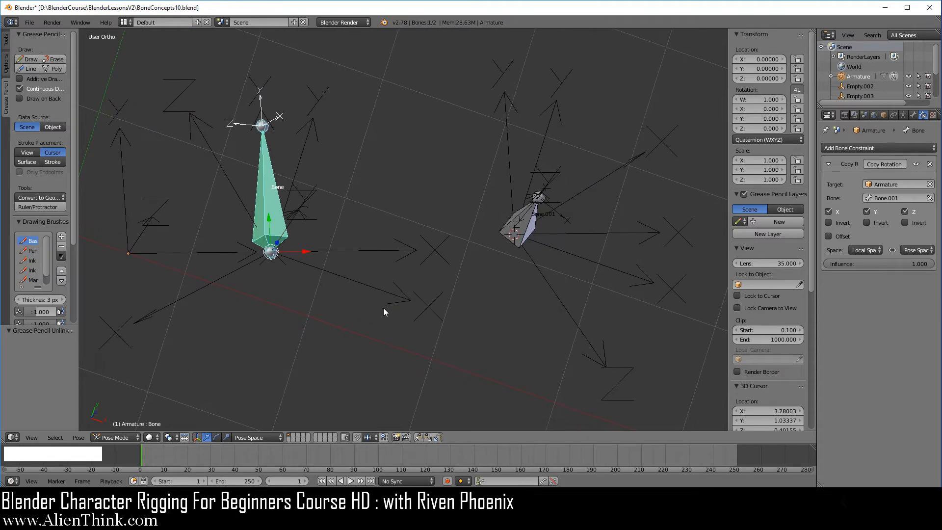
- Set both the target and owner spaces of Bone's Copy Rotation constraint to World Space
left_click(868, 250)
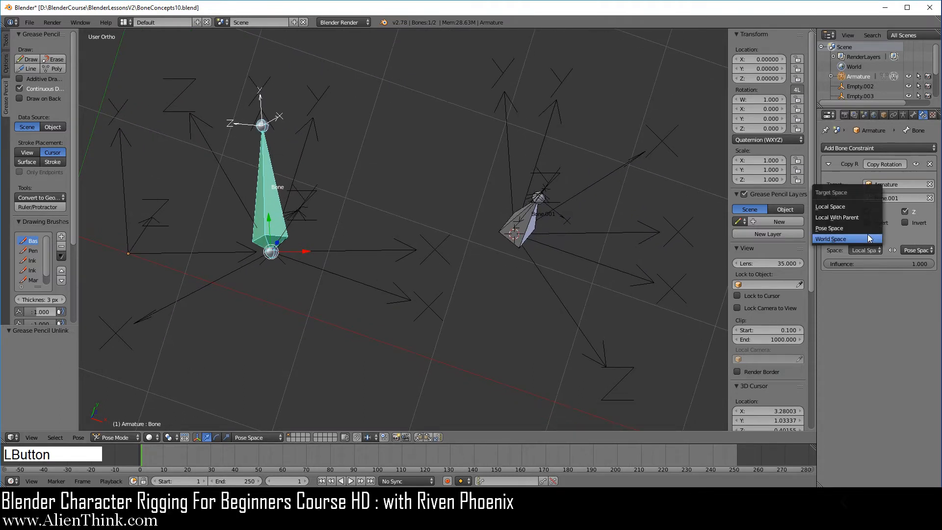
left_click(856, 238)
left_click(902, 250)
left_click(897, 240)
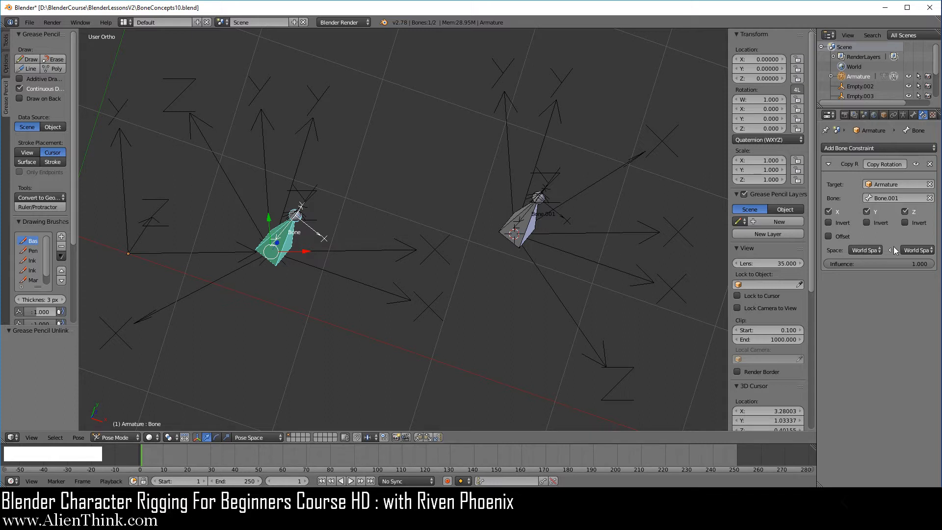
- Try Pose Space and Local Space for the constraint's owner, then return the owner to World Space
left_click(914, 251)
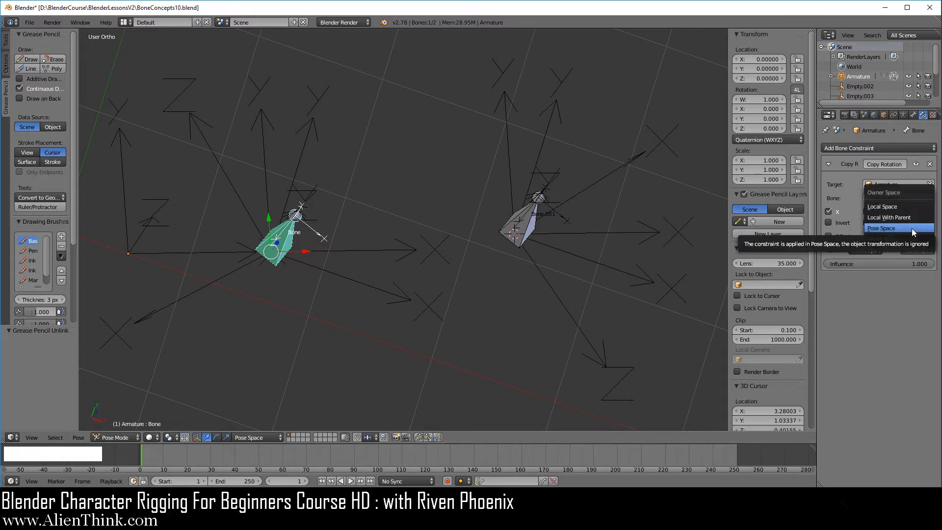
left_click(911, 228)
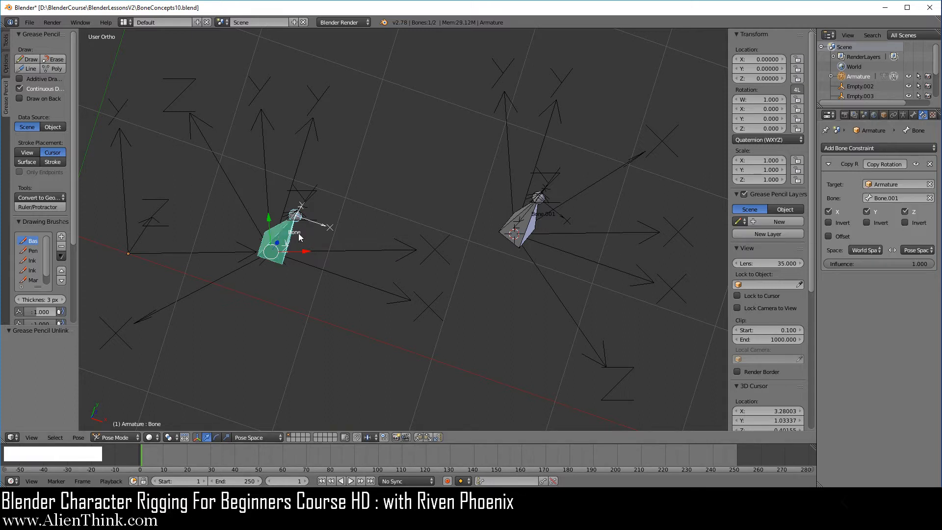
middle_click_drag(358, 266, 319, 248)
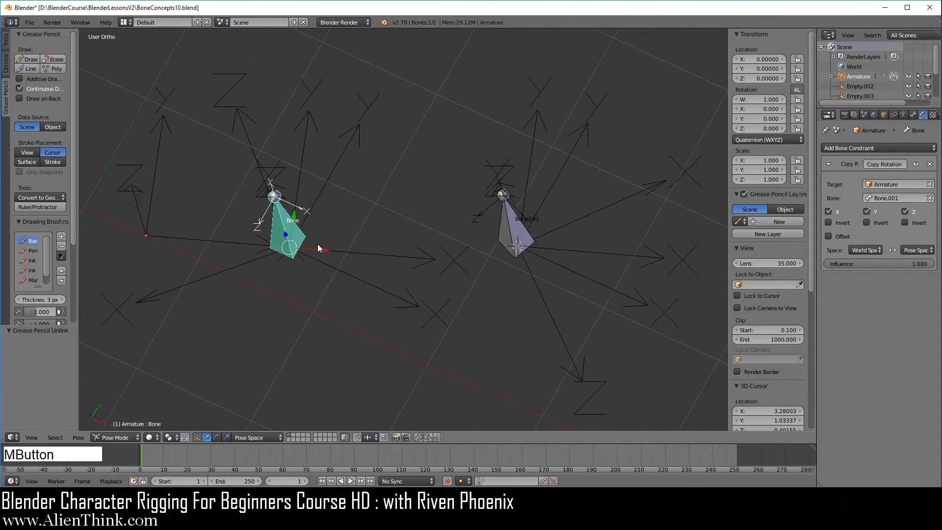
left_click(916, 251)
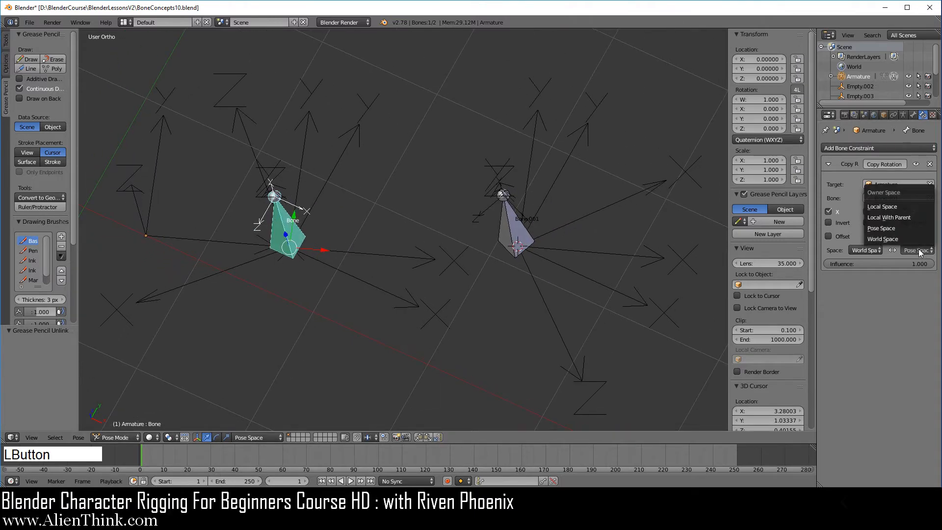
left_click(897, 207)
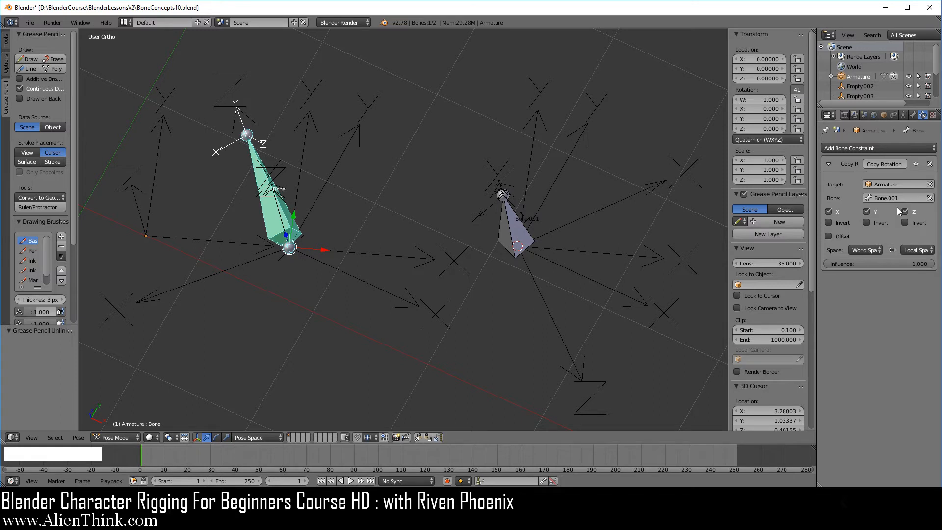
left_click(907, 252)
left_click(908, 238)
- Try Pose Space and Local Space for the constraint's target, then return the target to World Space
left_click(872, 251)
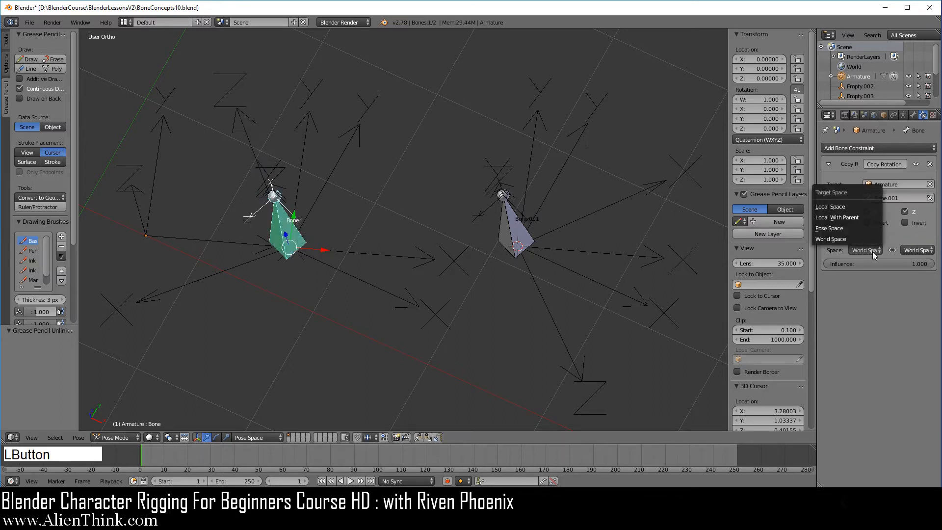
left_click(866, 251)
left_click(856, 229)
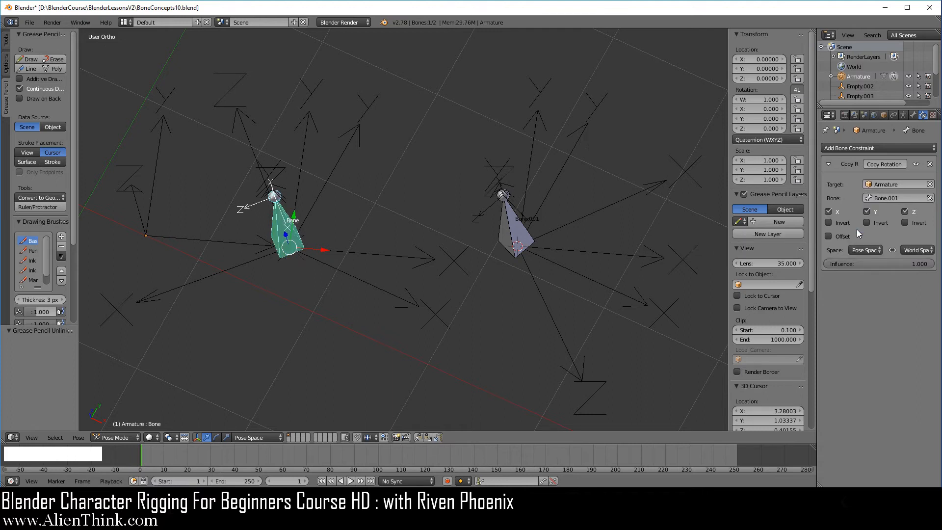
left_click(865, 250)
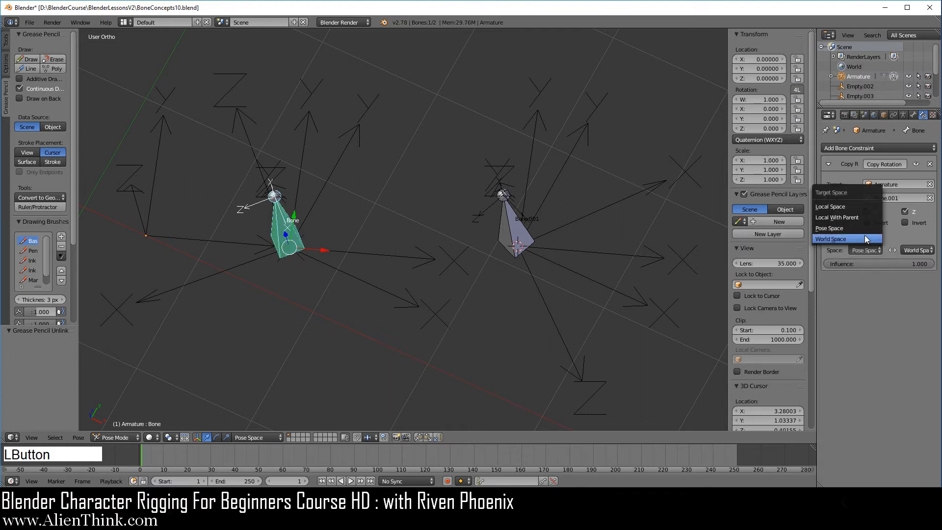
left_click(861, 206)
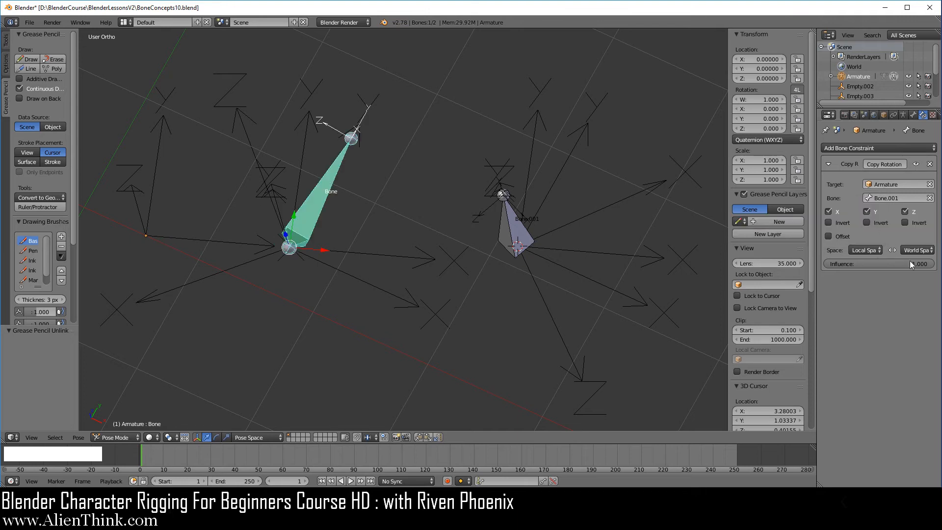
left_click(869, 251)
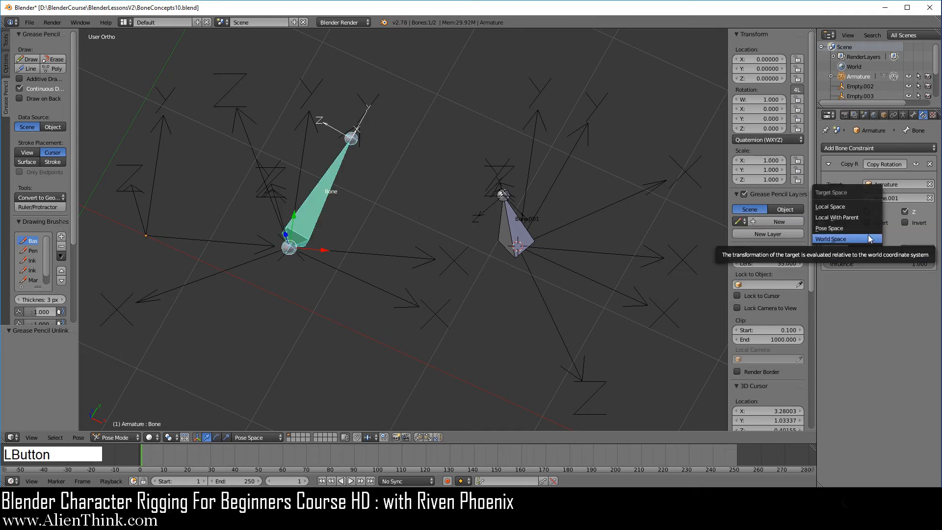
left_click(864, 205)
middle_click_drag(374, 337, 229, 197)
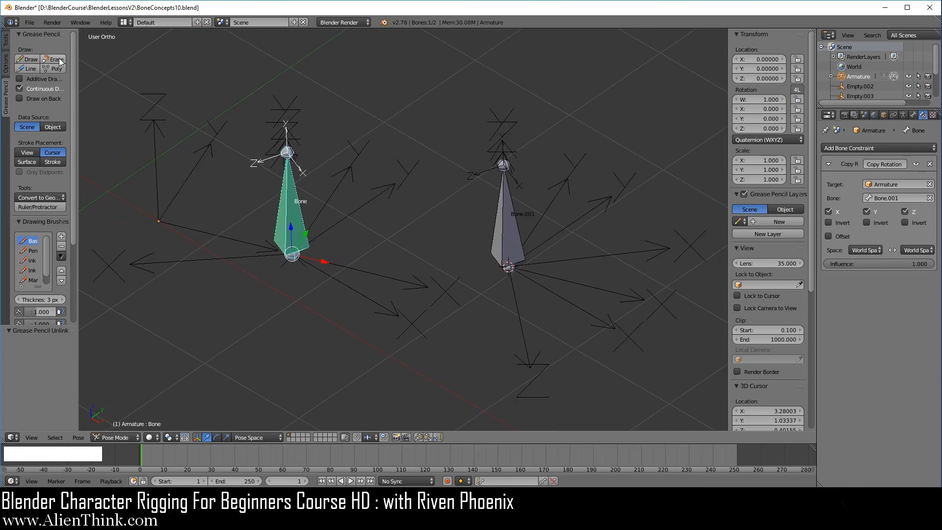
- Save the scene as a new incremented file named BoneConcepts11.blend in the BlenderLessonsV2 folder
left_click(30, 22)
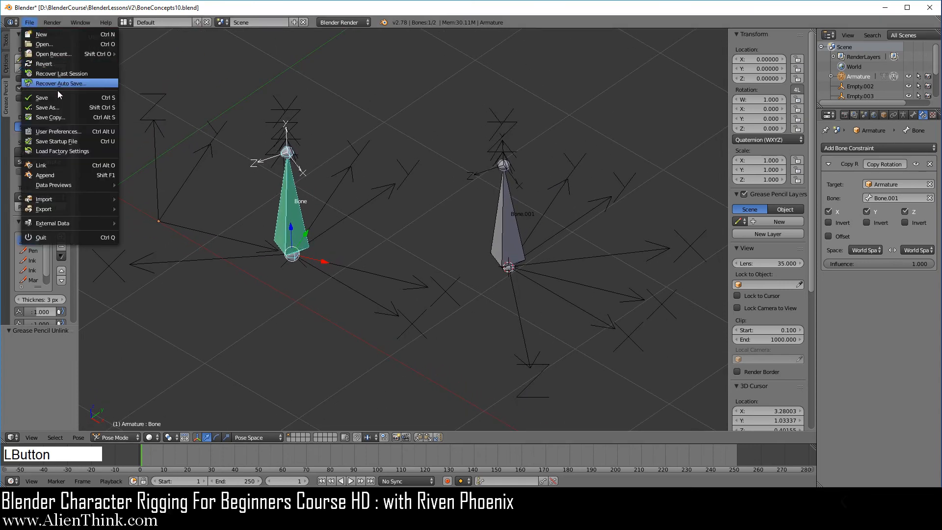
left_click(58, 107)
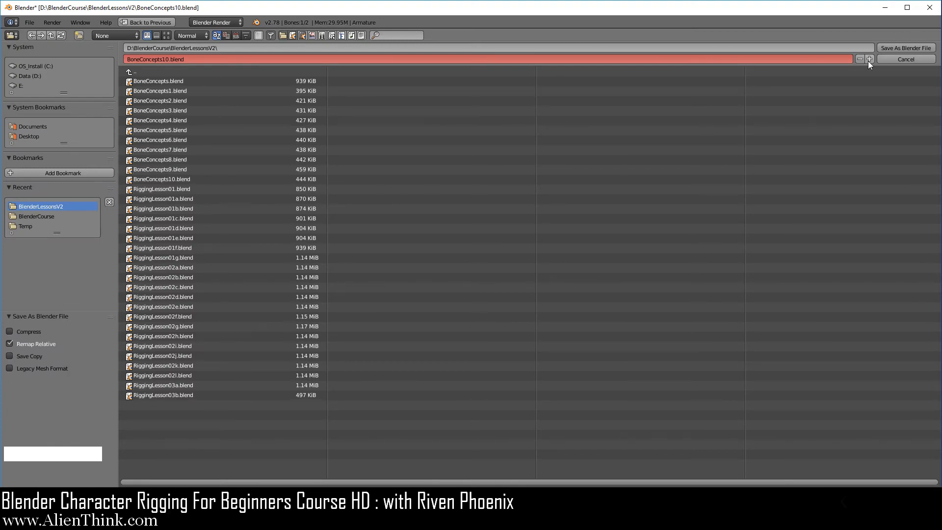
left_click(870, 57)
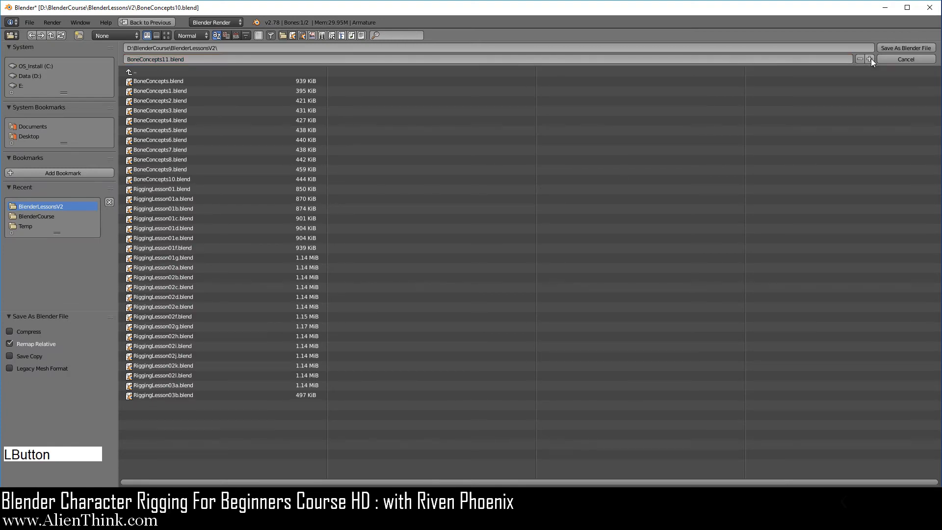
left_click(903, 47)
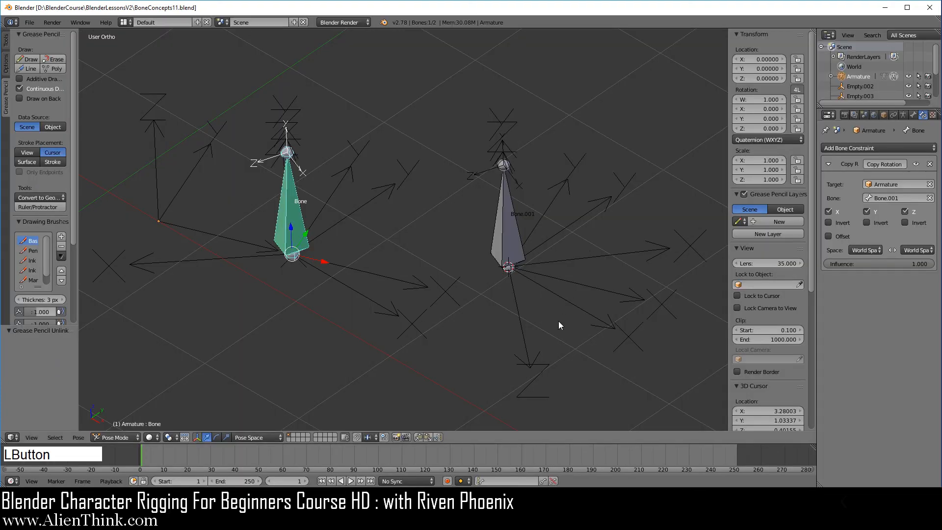